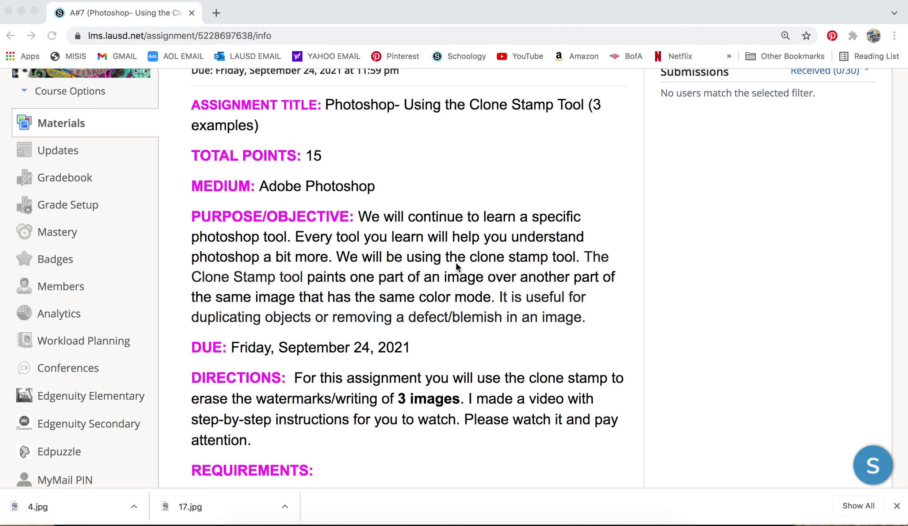
# Read through the Clone Stamp assignment's objective, directions and requirements, and look over the images attached below them.
pyautogui.scroll(-5, 456, 262)
pyautogui.scroll(-1, 455, 262)
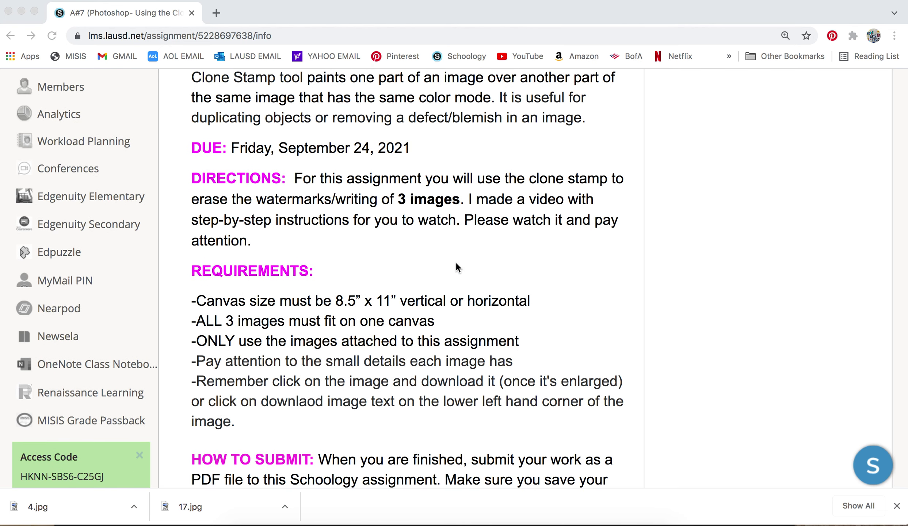
pyautogui.scroll(-2, 455, 262)
pyautogui.scroll(1, 455, 262)
pyautogui.scroll(-4, 456, 262)
pyautogui.scroll(-15, 456, 262)
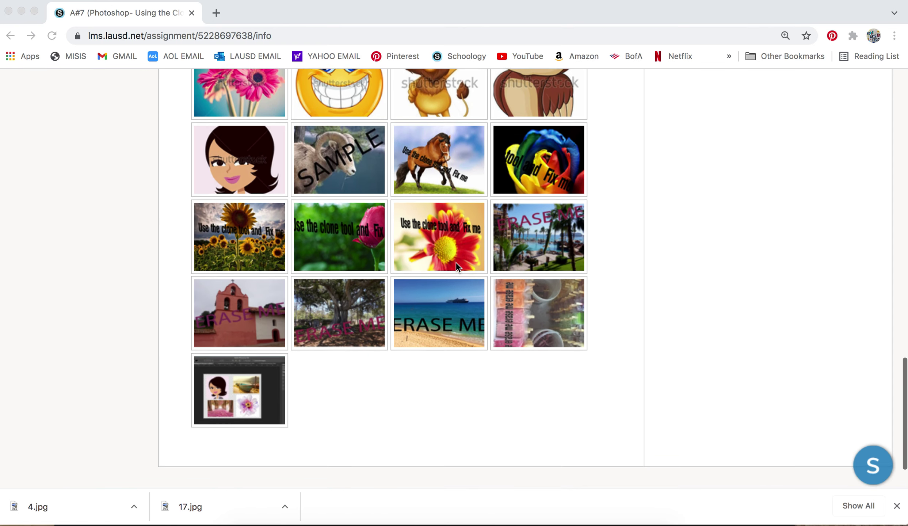
pyautogui.scroll(6, 456, 261)
pyautogui.scroll(3, 456, 261)
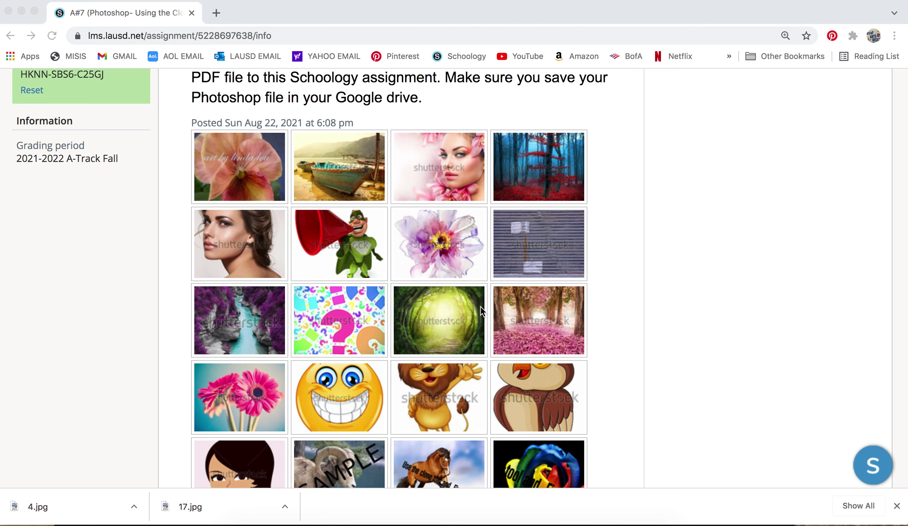
# Review the assignment's canvas size, image and download requirements together with the How to Submit instructions.
pyautogui.scroll(-2, 480, 310)
pyautogui.scroll(10, 481, 311)
pyautogui.scroll(3, 482, 312)
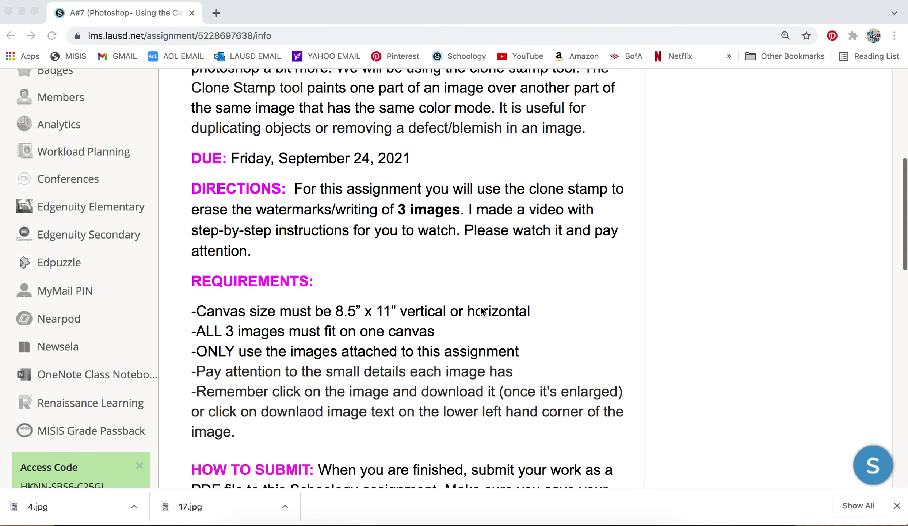
pyautogui.scroll(-1, 482, 311)
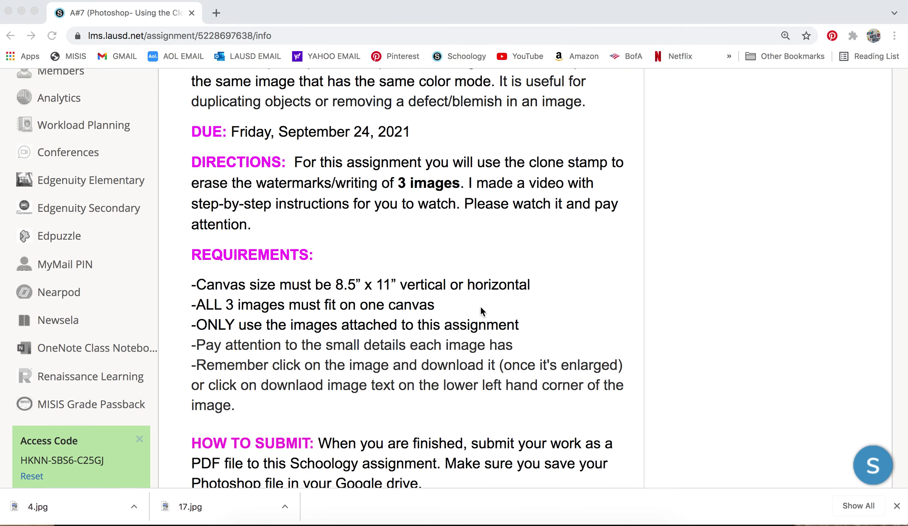
pyautogui.scroll(-4, 481, 311)
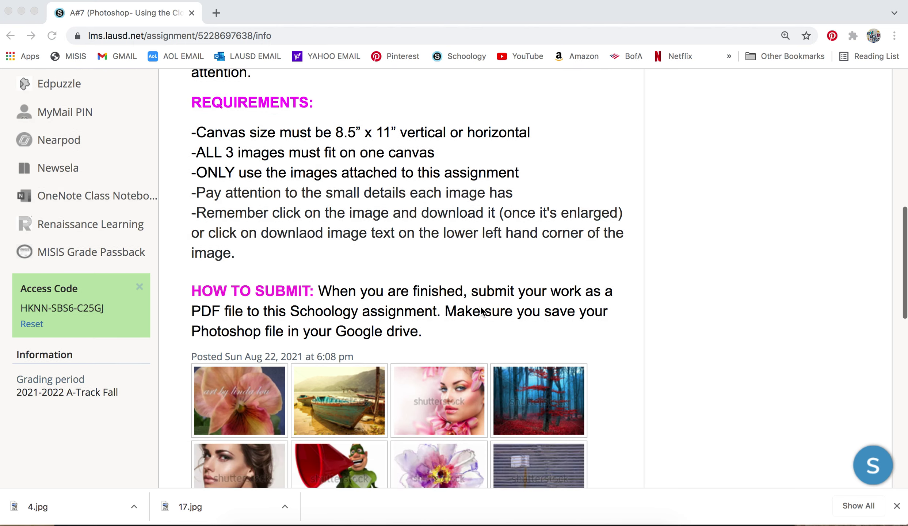
pyautogui.scroll(3, 482, 312)
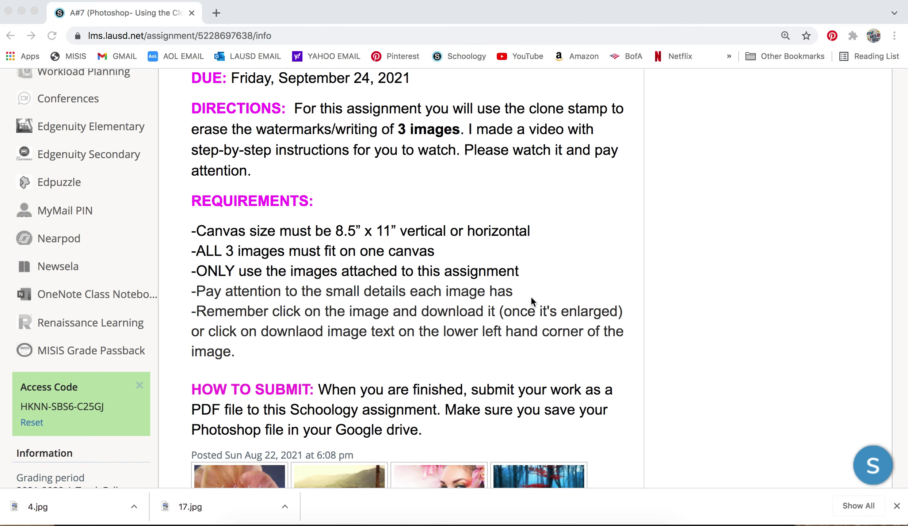
pyautogui.scroll(-3, 532, 299)
pyautogui.scroll(-1, 530, 297)
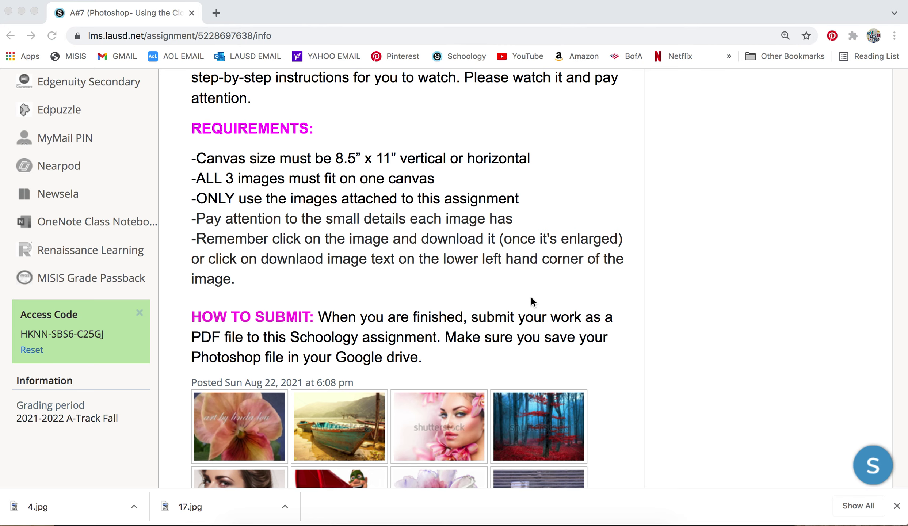
pyautogui.scroll(-5, 531, 299)
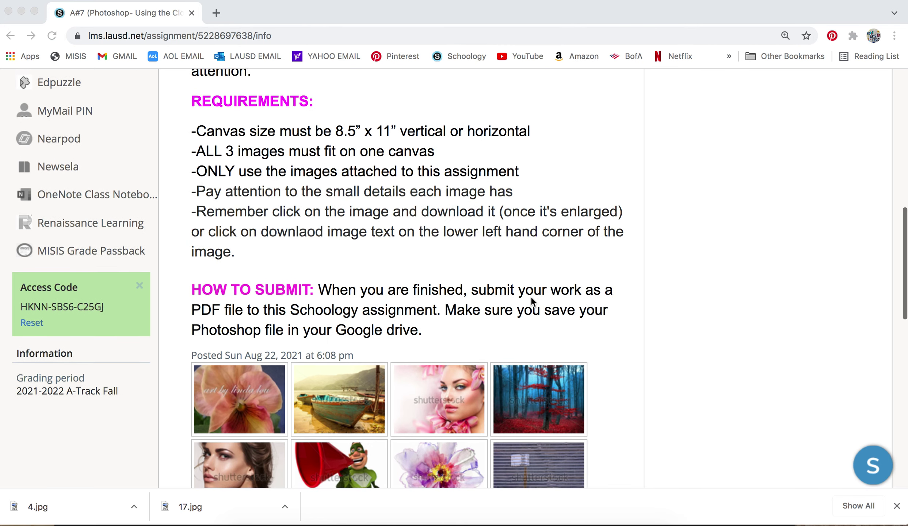
pyautogui.scroll(-4, 532, 299)
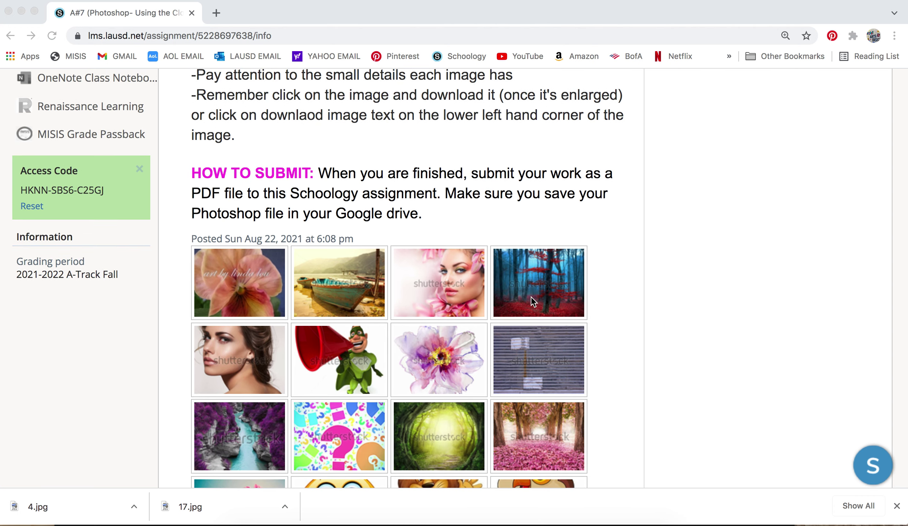
# Browse the attached watermarked and lettered images to compare candidates for the clone stamp exercise.
pyautogui.scroll(-20, 530, 296)
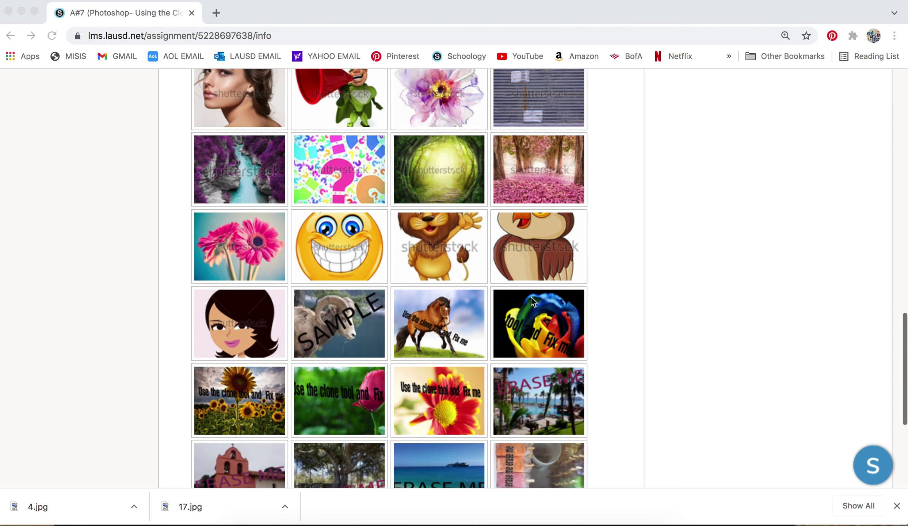
pyautogui.scroll(-5, 530, 297)
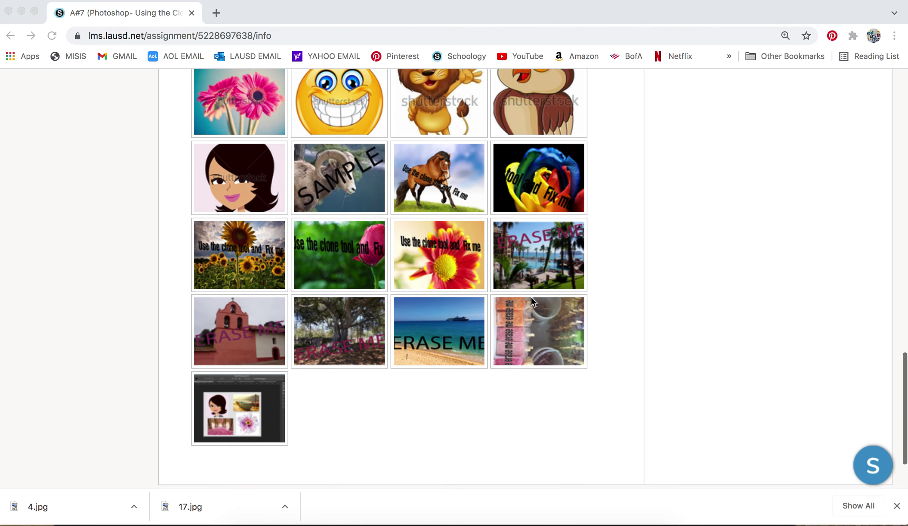
pyautogui.scroll(8, 530, 297)
pyautogui.scroll(8, 532, 297)
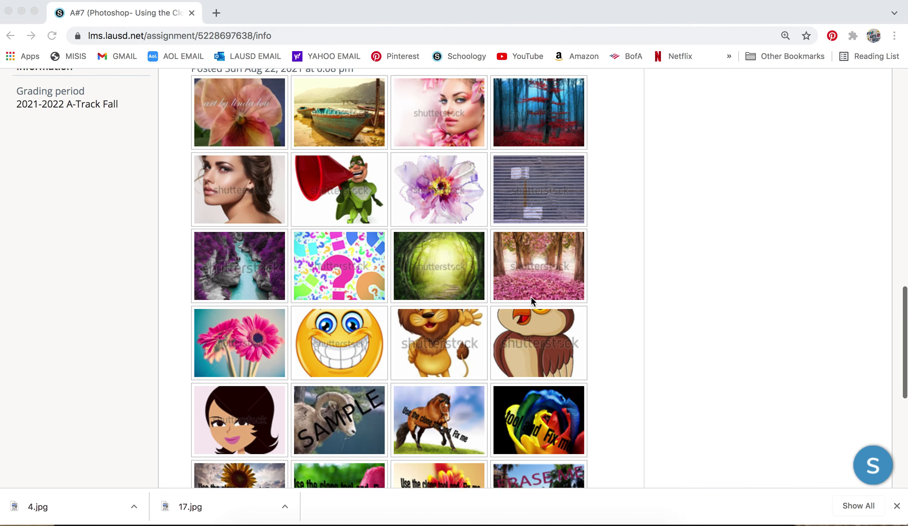
pyautogui.scroll(-12, 530, 297)
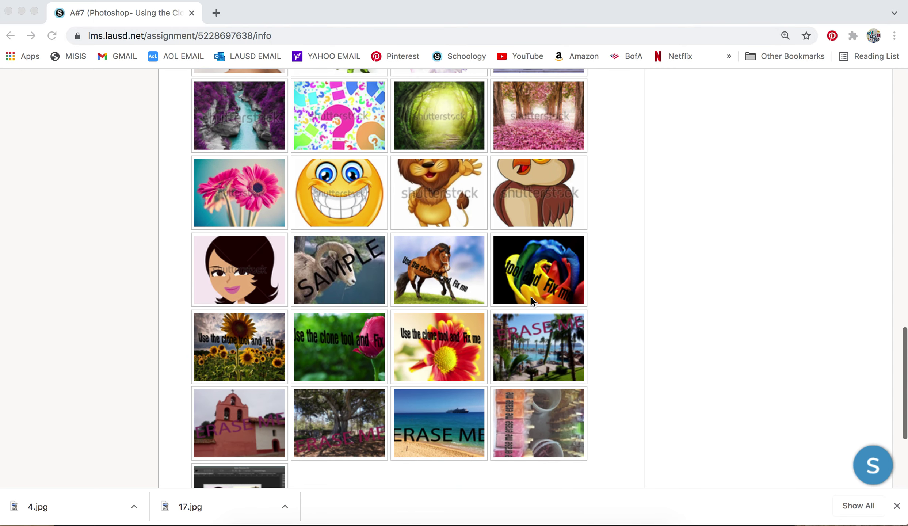
pyautogui.scroll(1, 531, 297)
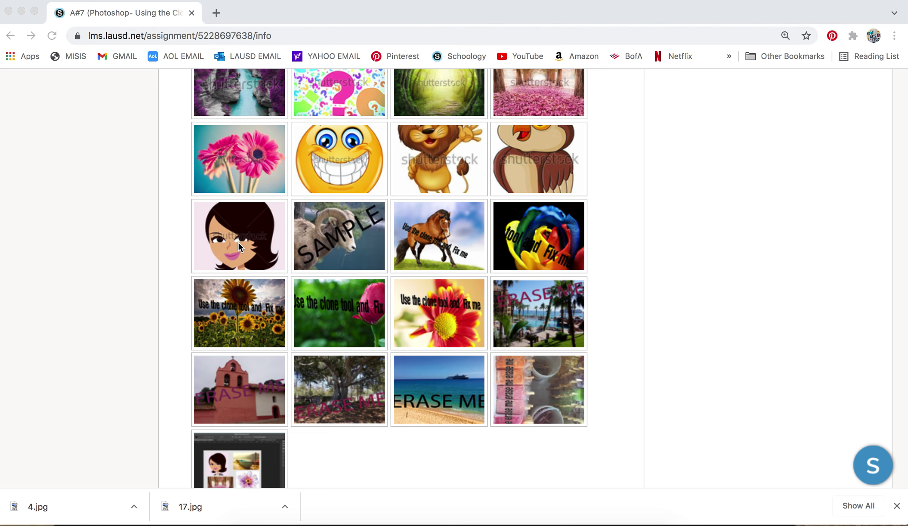
pyautogui.scroll(7, 348, 213)
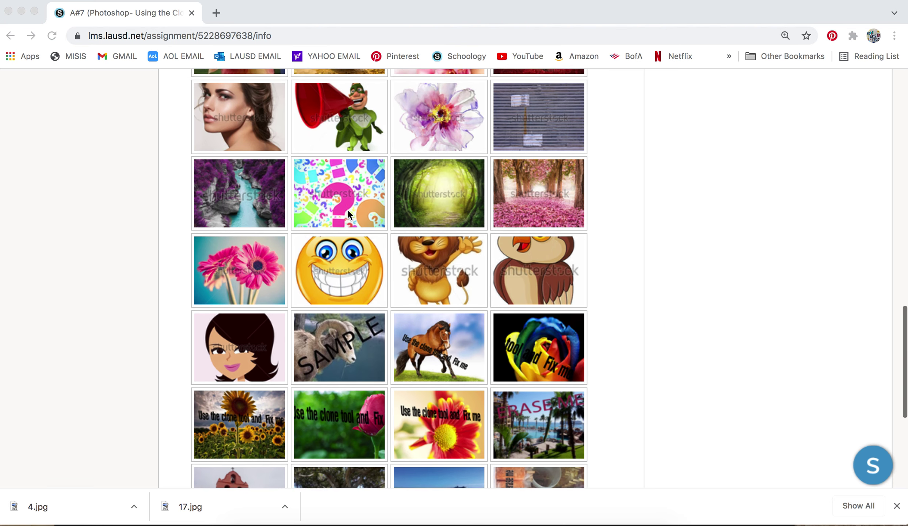
pyautogui.scroll(6, 348, 213)
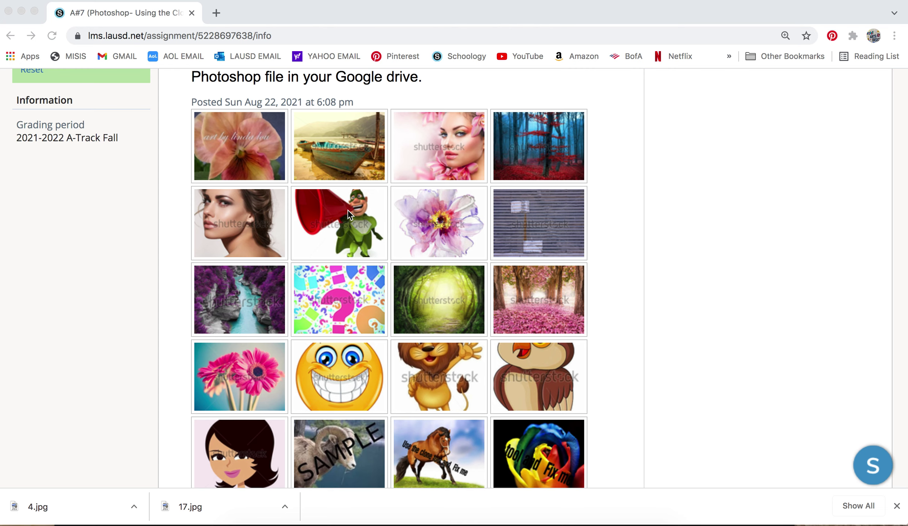
pyautogui.scroll(2, 348, 209)
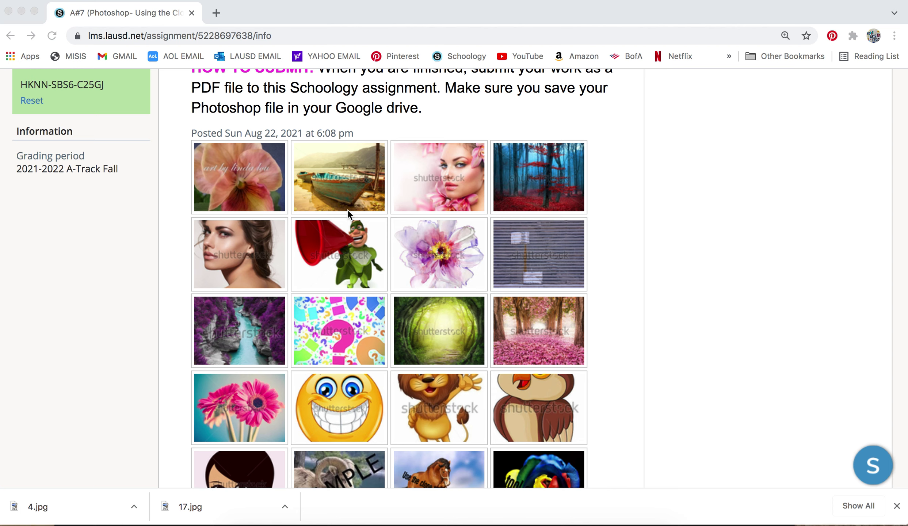
pyautogui.scroll(-3, 348, 209)
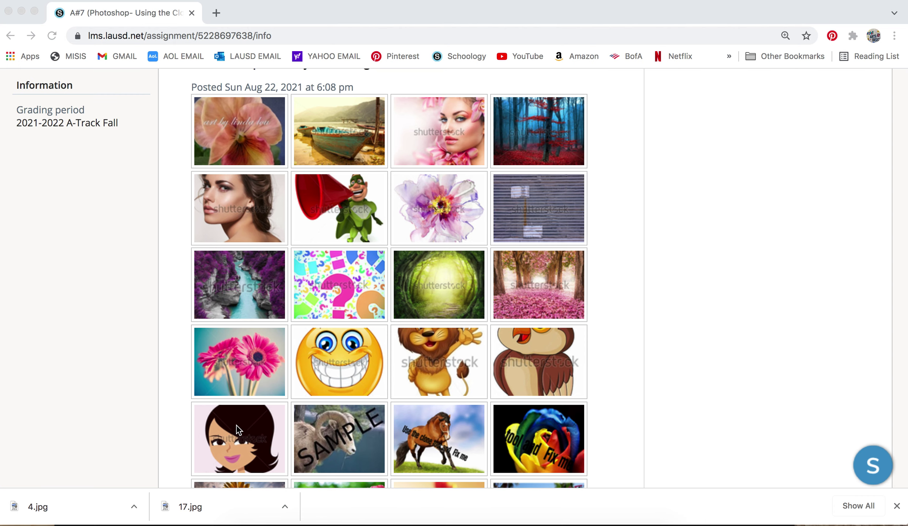
pyautogui.scroll(2, 236, 425)
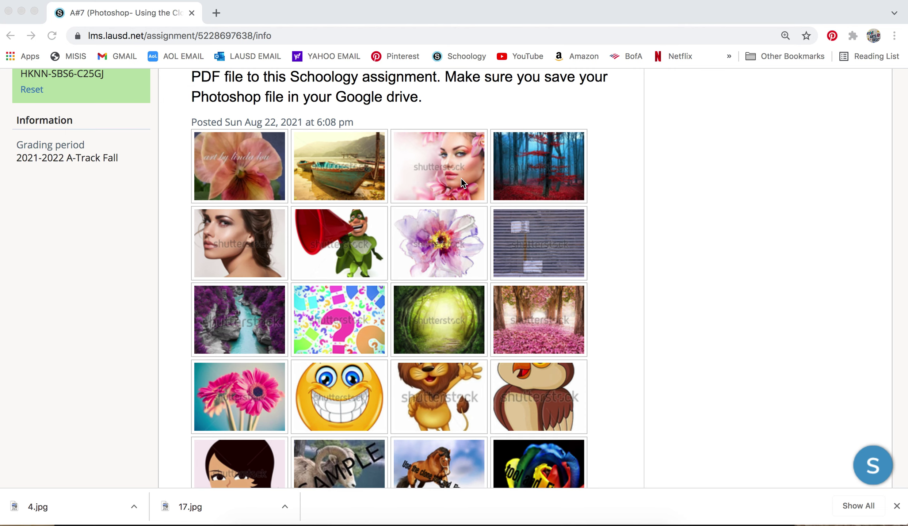
pyautogui.scroll(-3, 462, 179)
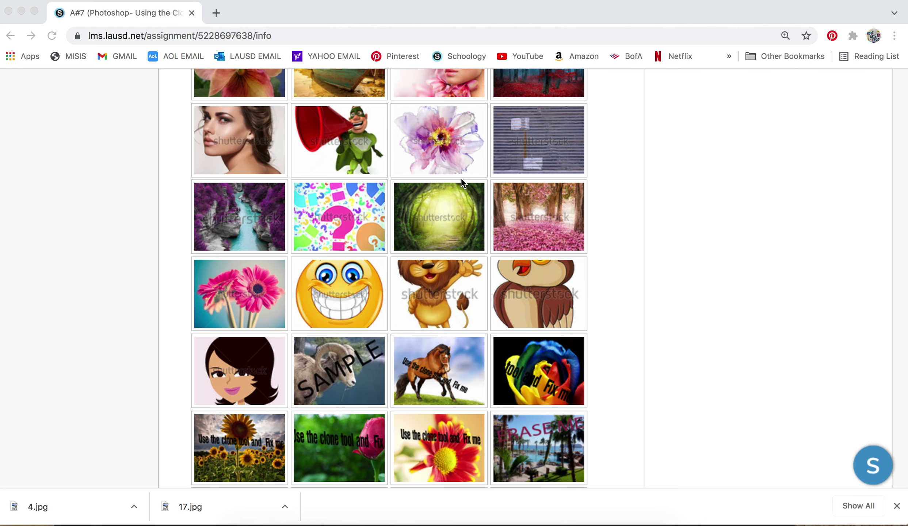
pyautogui.scroll(2, 461, 178)
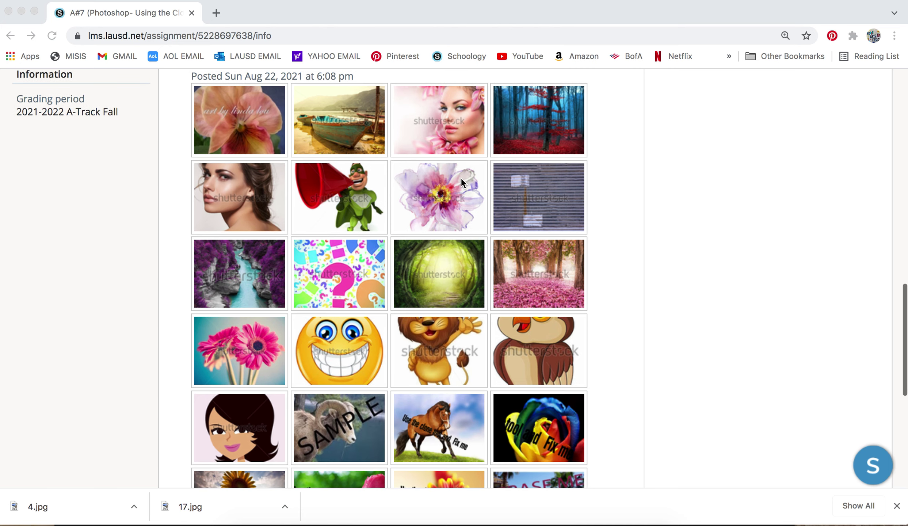
pyautogui.scroll(-3, 461, 177)
pyautogui.scroll(-2, 461, 177)
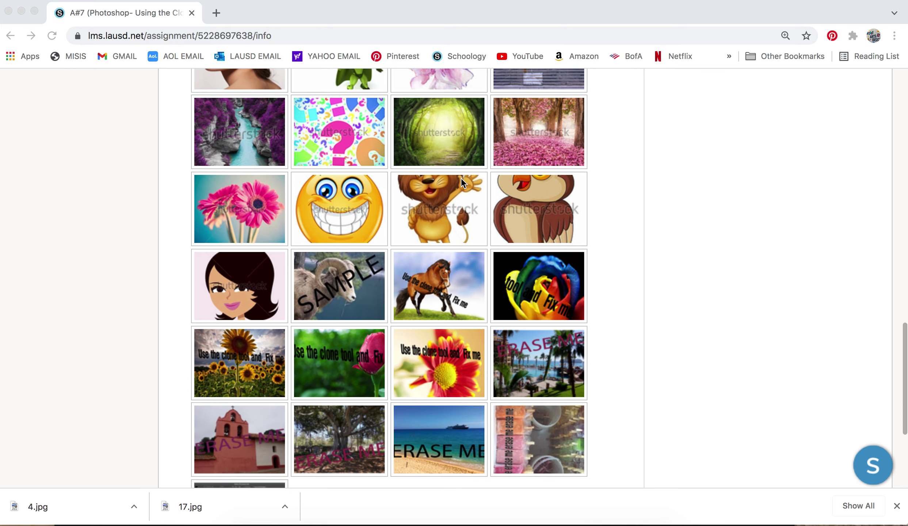
pyautogui.scroll(1, 461, 177)
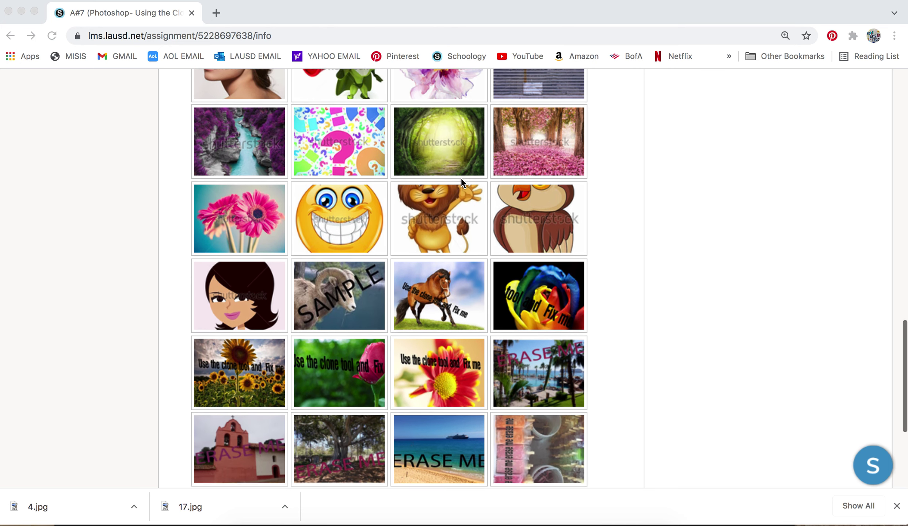
# Recheck the assignment requirements and attached images, ending at the beginning of the assignment page.
pyautogui.scroll(15, 461, 181)
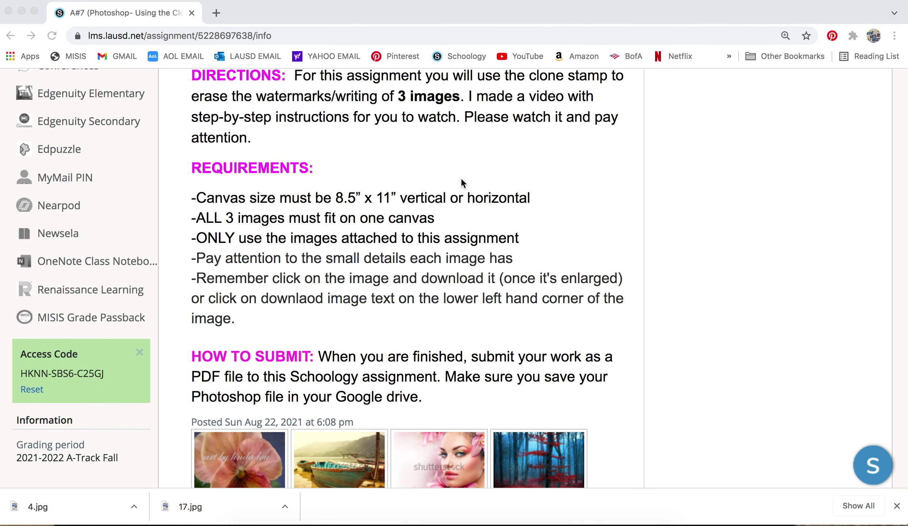
pyautogui.scroll(-4, 480, 237)
pyautogui.scroll(-9, 481, 237)
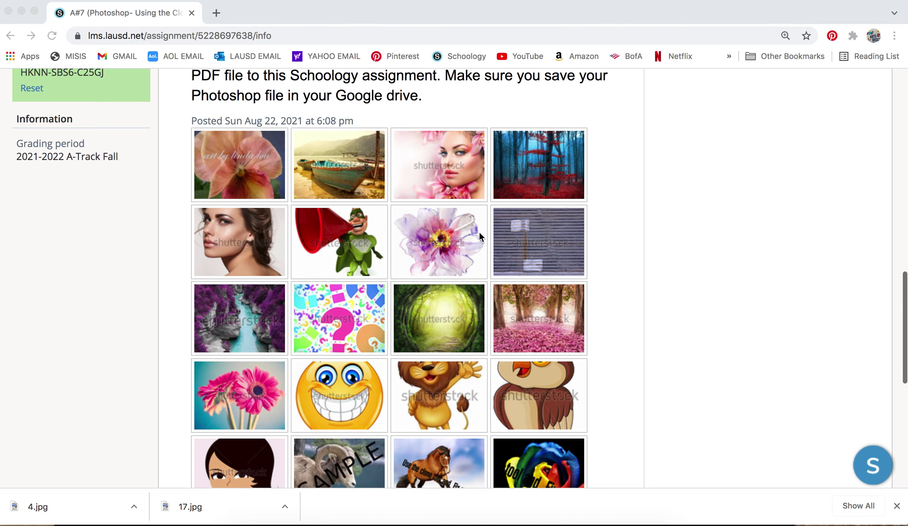
pyautogui.scroll(-4, 479, 237)
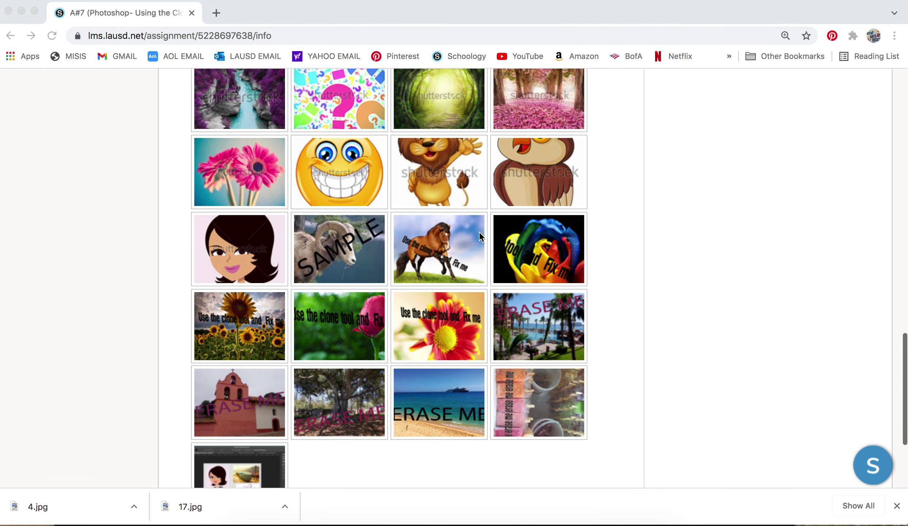
pyautogui.scroll(14, 479, 237)
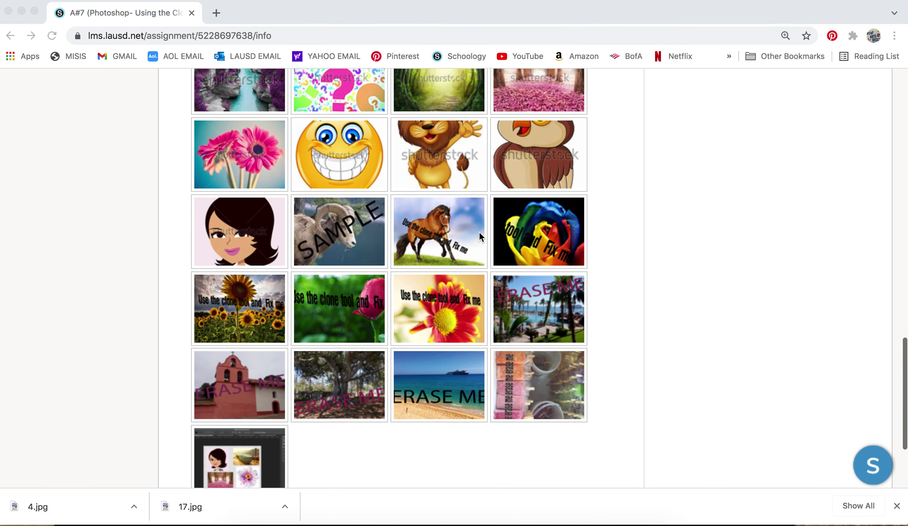
pyautogui.scroll(15, 479, 234)
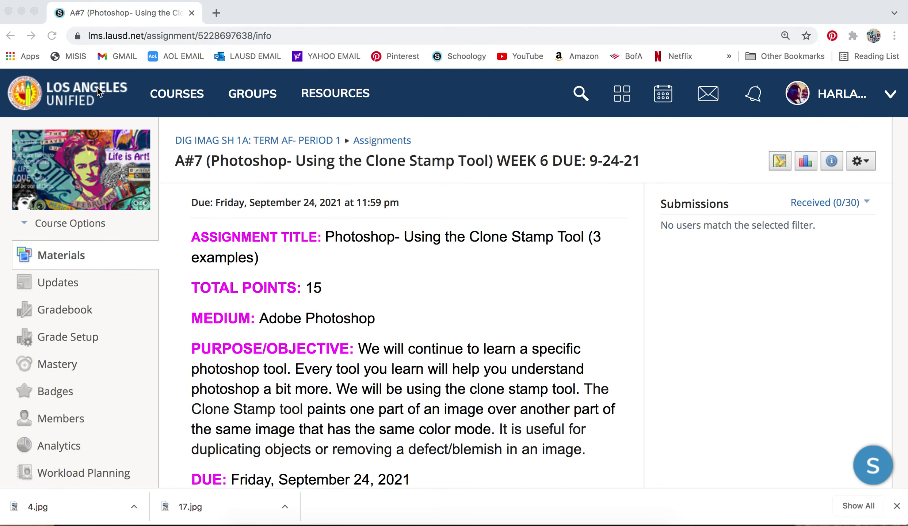
# Minimize the browser and check the Photoshop CS6 workspace and the downloaded images 4.jpg and 17.jpg on the desktop.
pyautogui.click(21, 12)
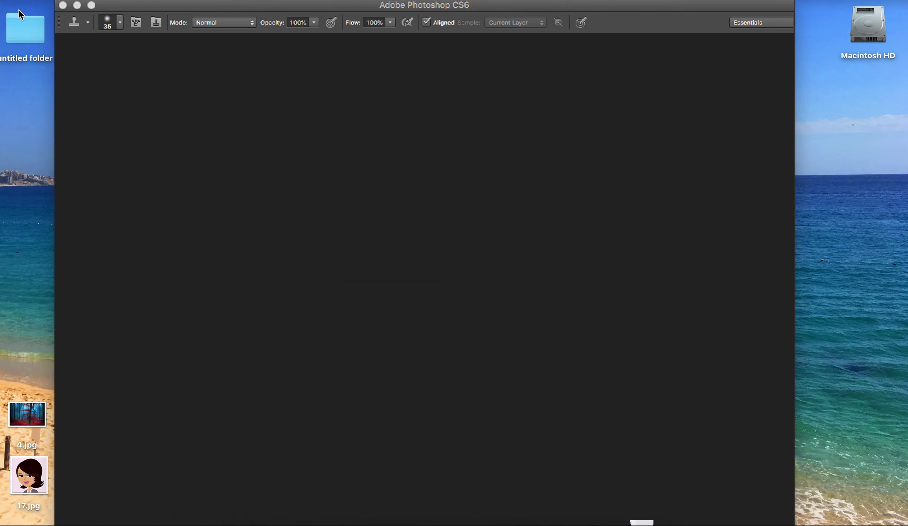
pyautogui.click(224, 3)
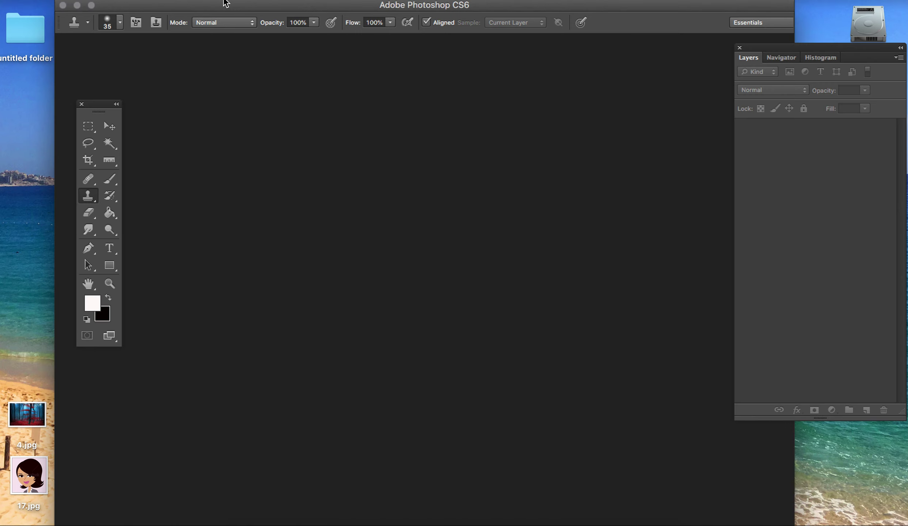
pyautogui.moveTo(224, 2); pyautogui.dragTo(231, 1)
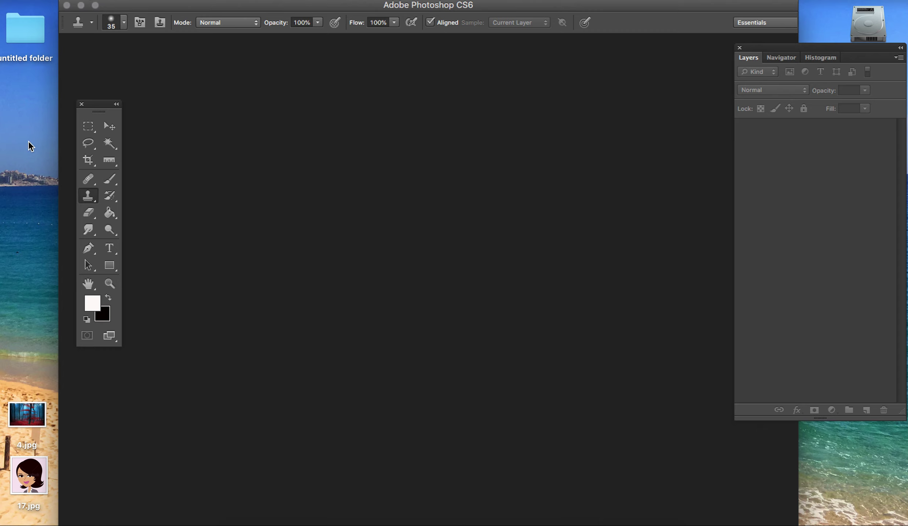
pyautogui.click(35, 155)
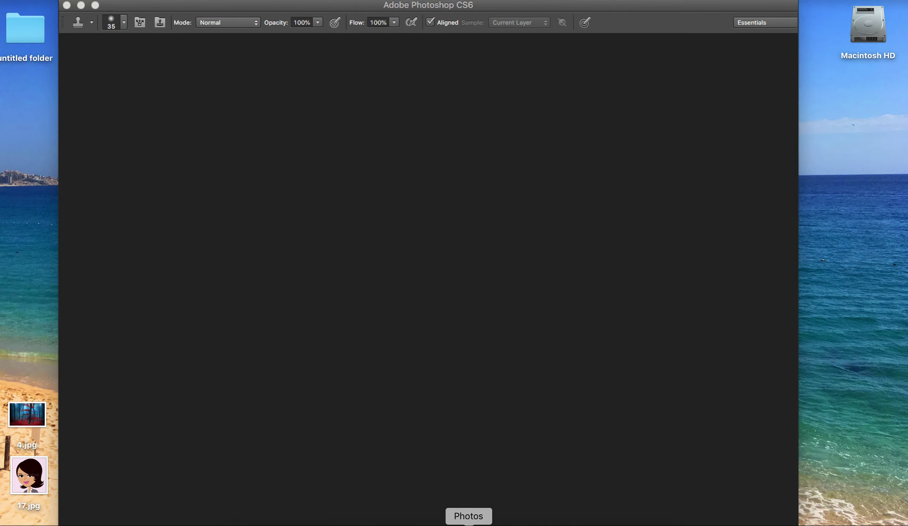
# Switch to the browser and download the watermarked cartoon woman portrait, image 17 of 29, from the assignment's attachments.
pyautogui.click(400, 523)
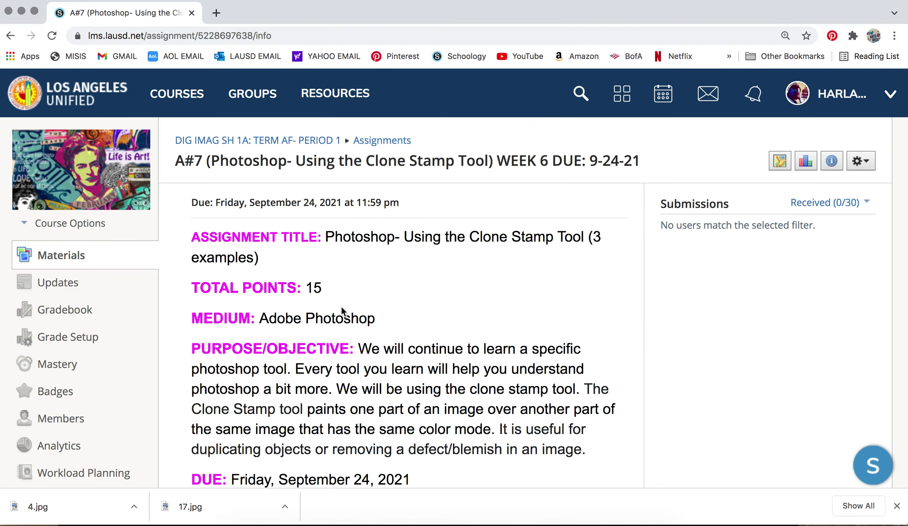
pyautogui.scroll(-15, 352, 286)
pyautogui.scroll(5, 324, 347)
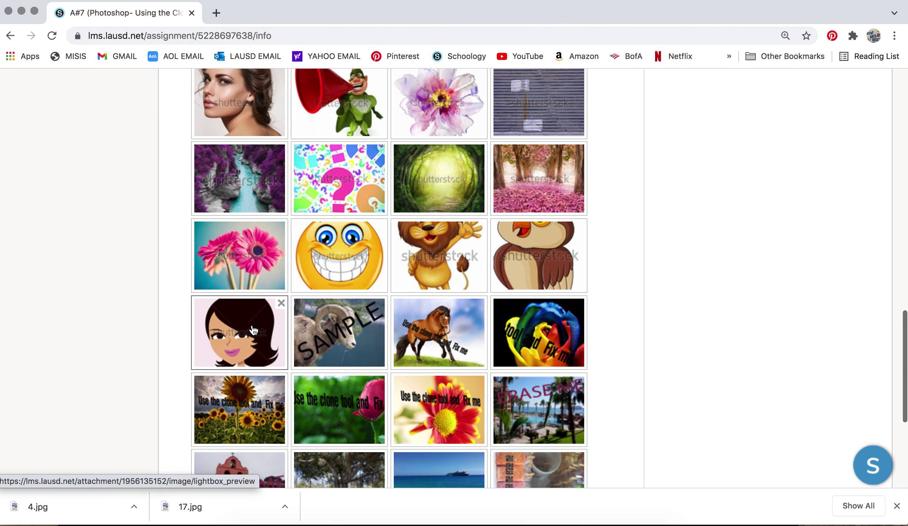
pyautogui.scroll(-2, 241, 331)
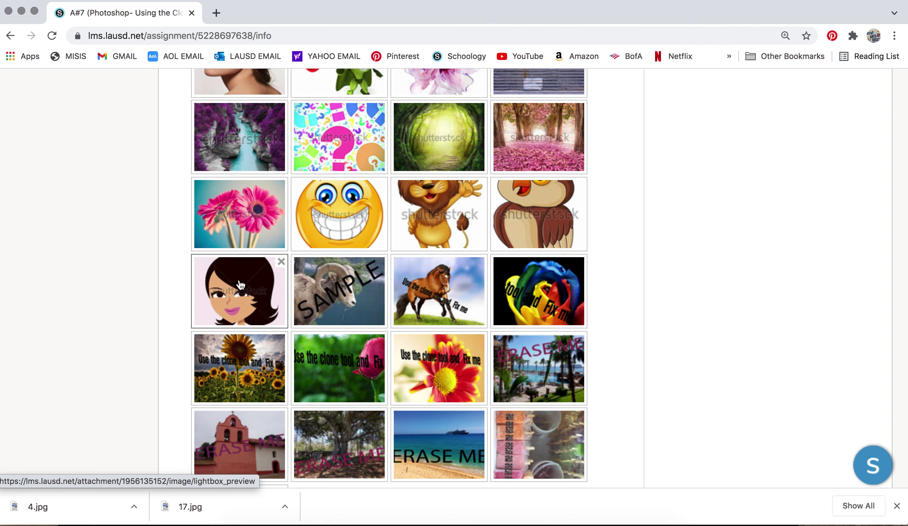
pyautogui.click(240, 285)
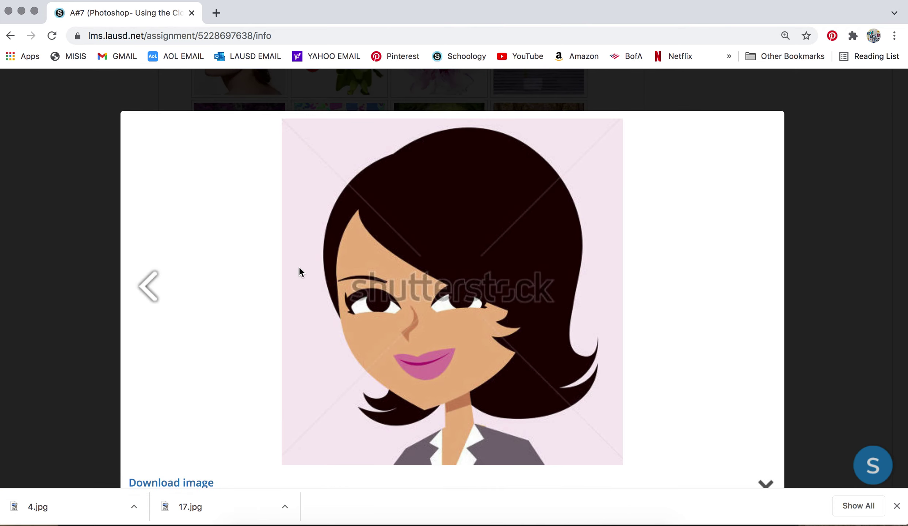
pyautogui.scroll(-3, 427, 286)
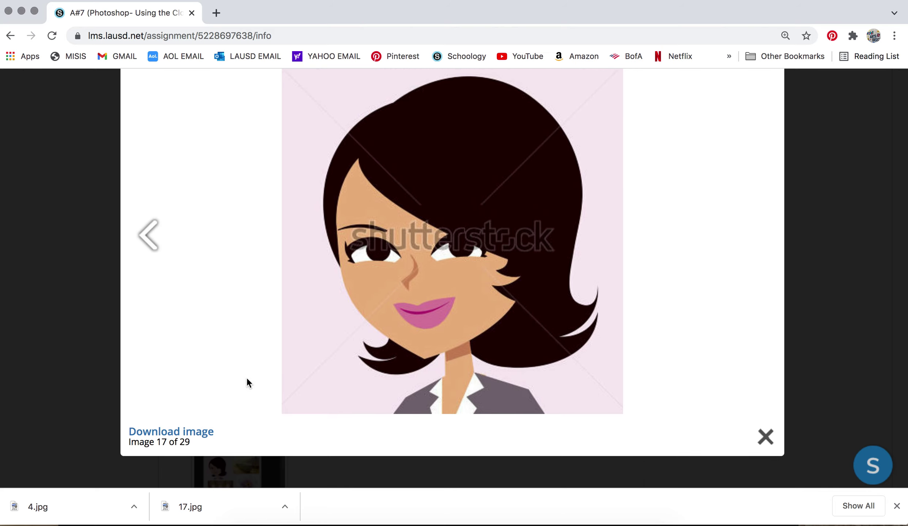
pyautogui.scroll(-5, 247, 379)
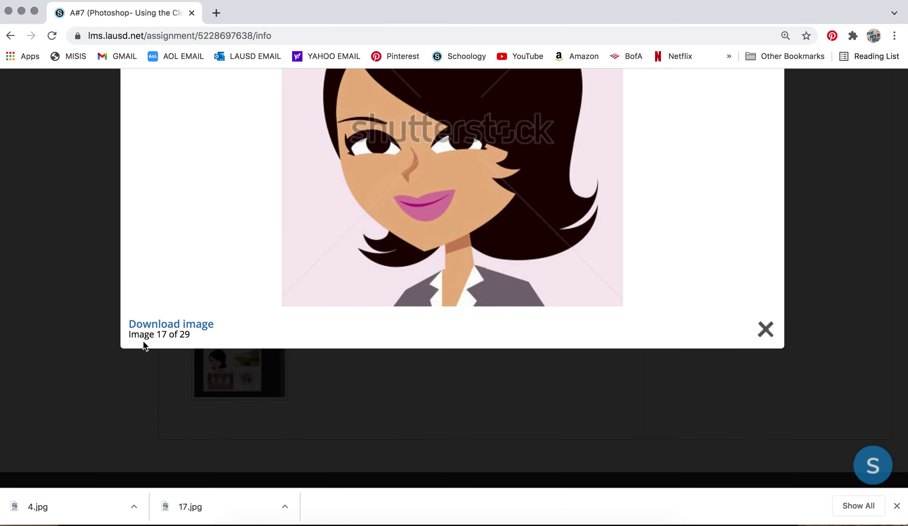
pyautogui.moveTo(158, 308)
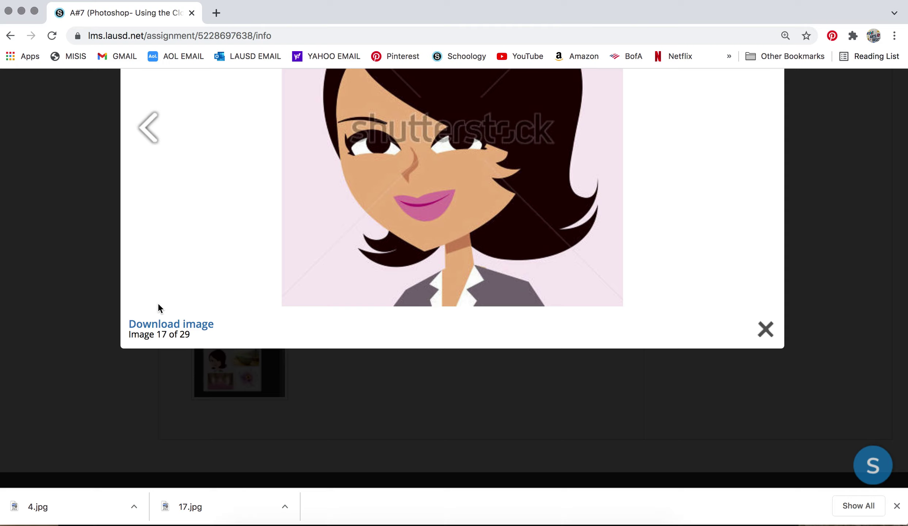
pyautogui.click(163, 327)
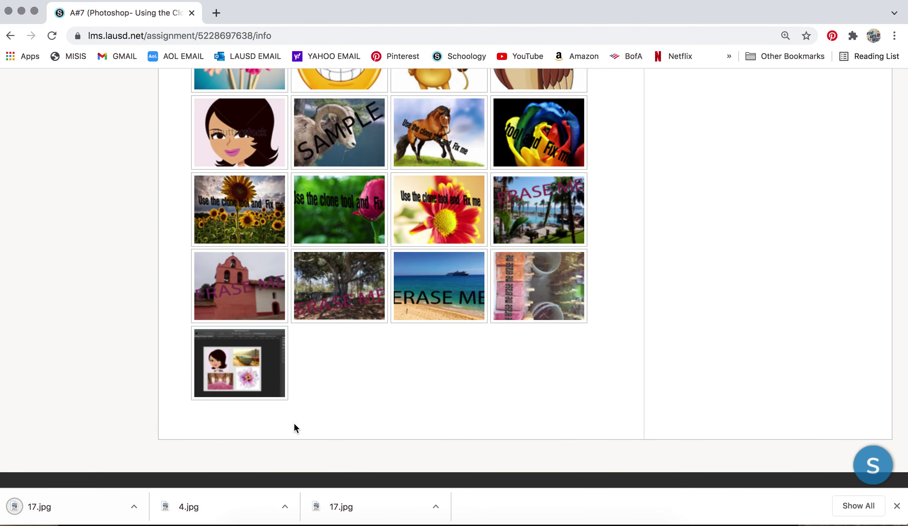
# Move the newly downloaded 17.jpg to the desktop, replacing the older file of the same name.
pyautogui.moveTo(902, 521); pyautogui.dragTo(901, 499)
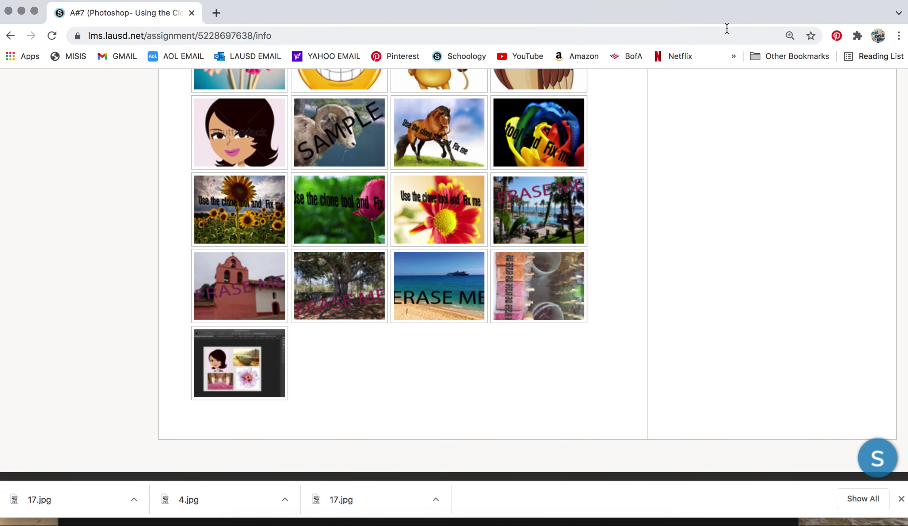
pyautogui.click(12, 500)
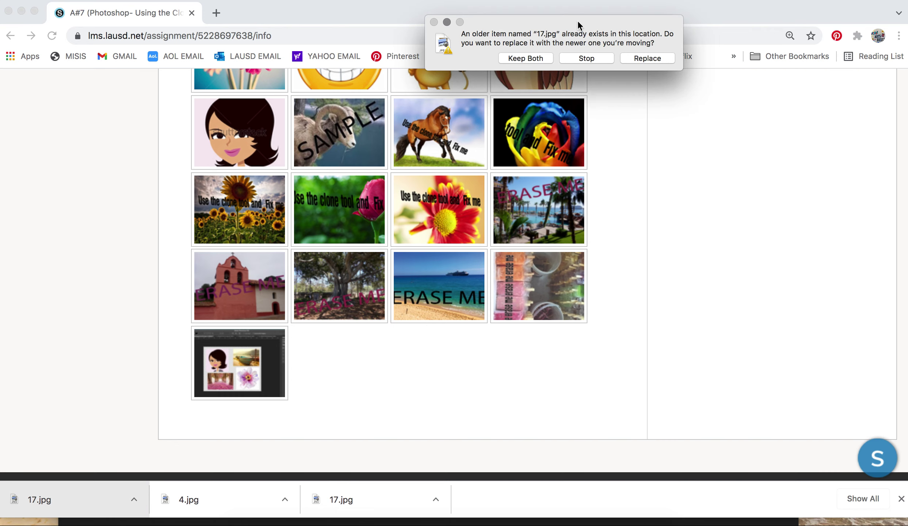
pyautogui.click(640, 58)
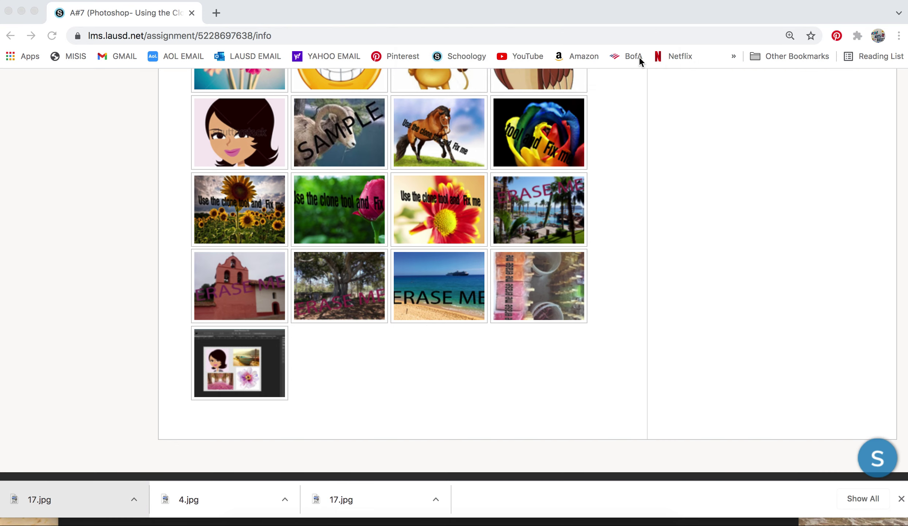
# Preview the watermarked smiling emoji among the assignment's attachments, locate its download option, and close the preview.
pyautogui.scroll(5, 398, 144)
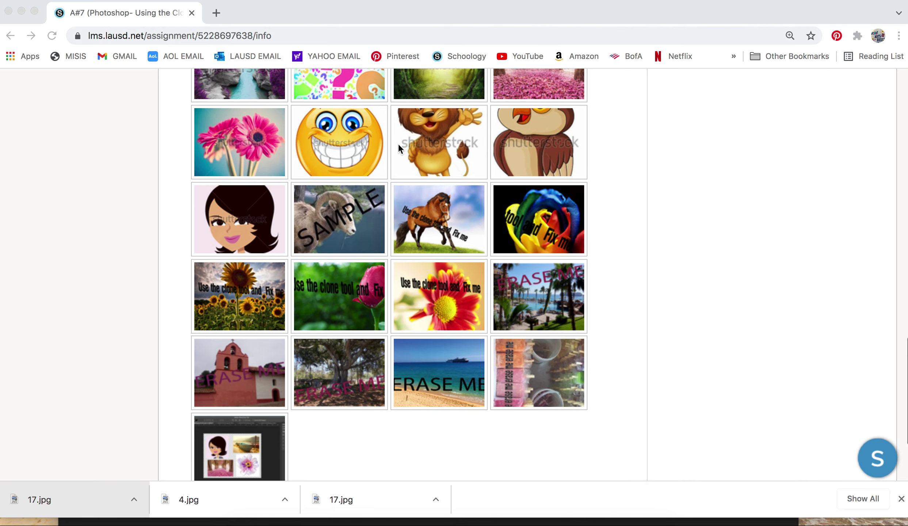
pyautogui.scroll(5, 398, 144)
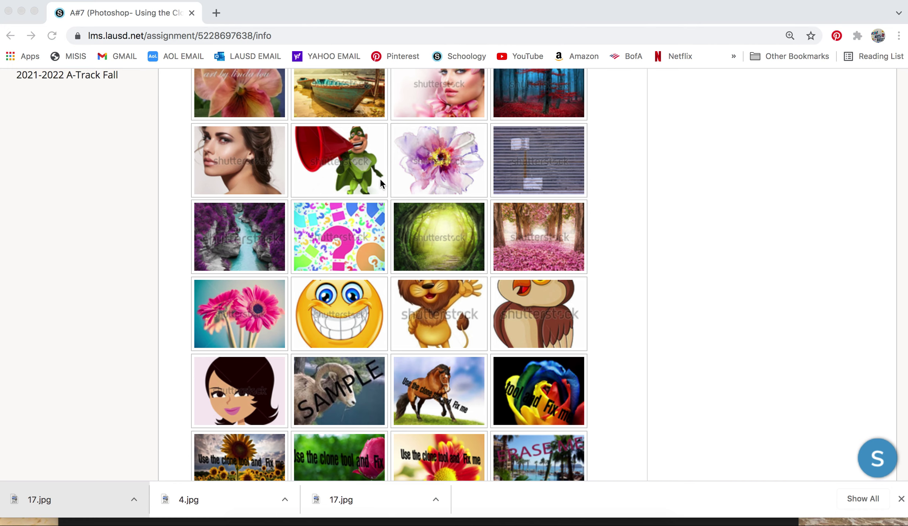
pyautogui.click(336, 293)
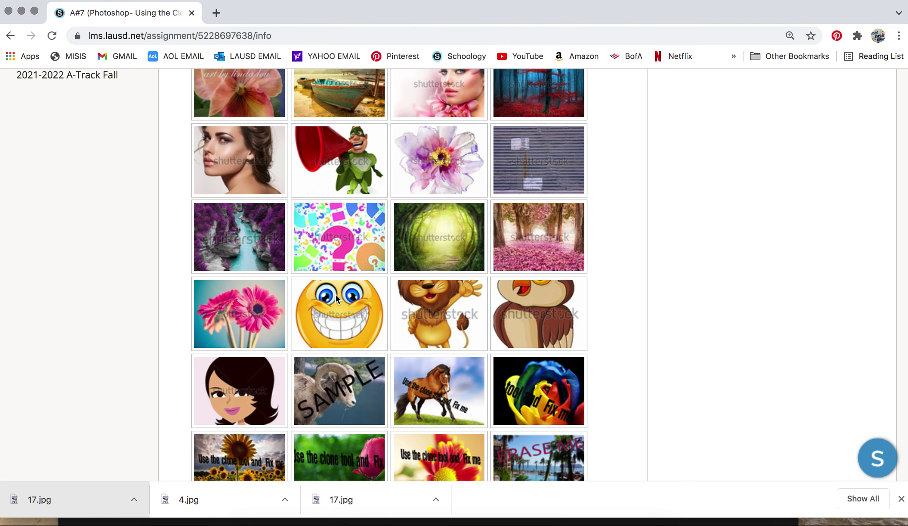
pyautogui.click(335, 294)
pyautogui.scroll(-3, 336, 296)
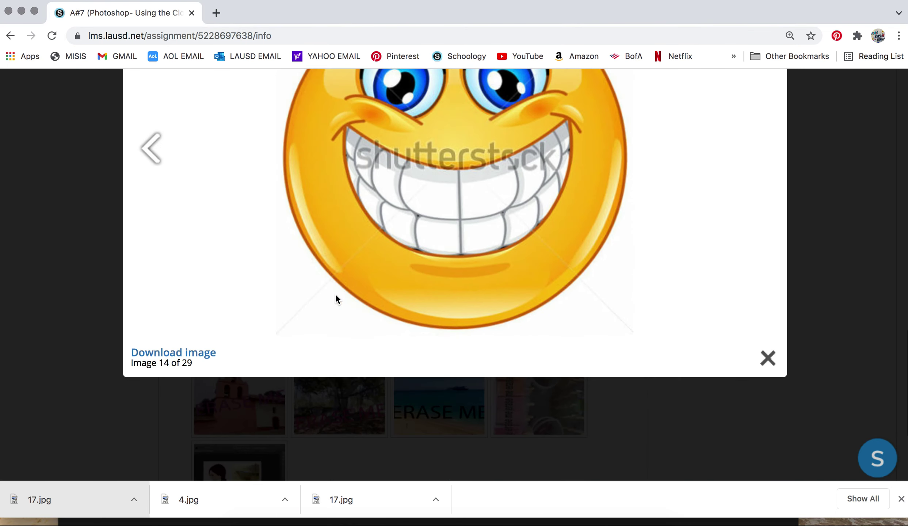
pyautogui.scroll(-1, 329, 296)
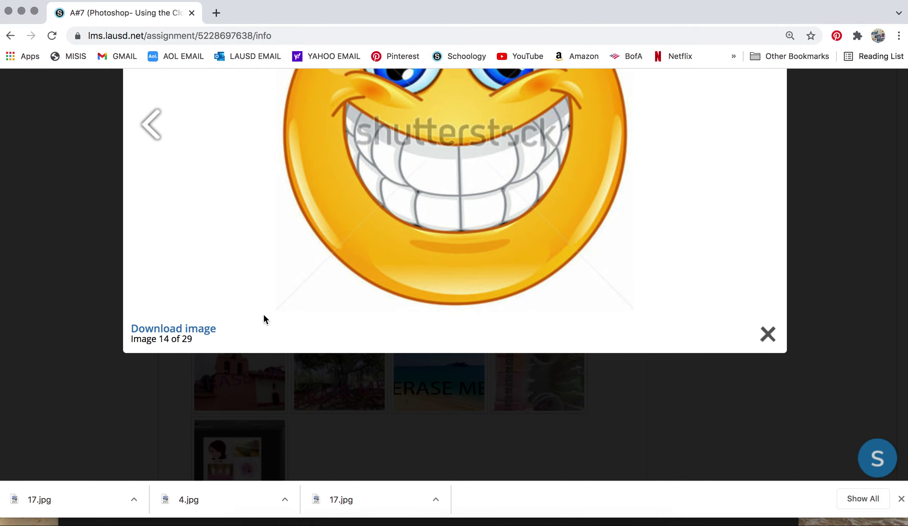
pyautogui.scroll(5, 554, 317)
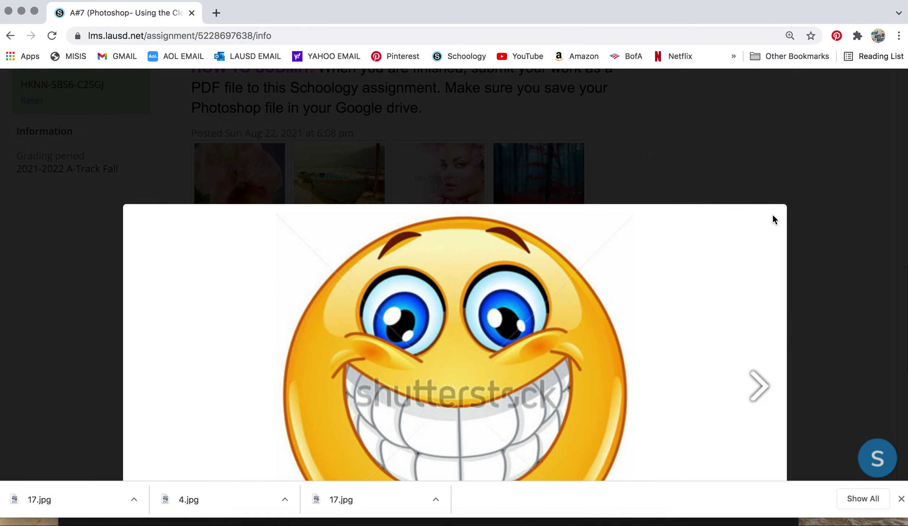
pyautogui.click(817, 233)
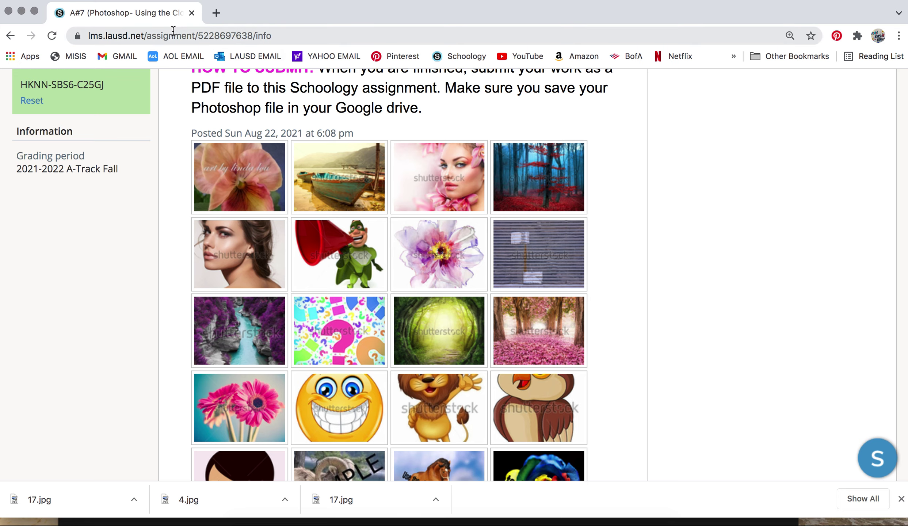
# Switch to Photoshop, create a white 8.5 × 11 inch RGB document at 72 pixels/inch, and convert its Background into a regular layer.
pyautogui.click(21, 11)
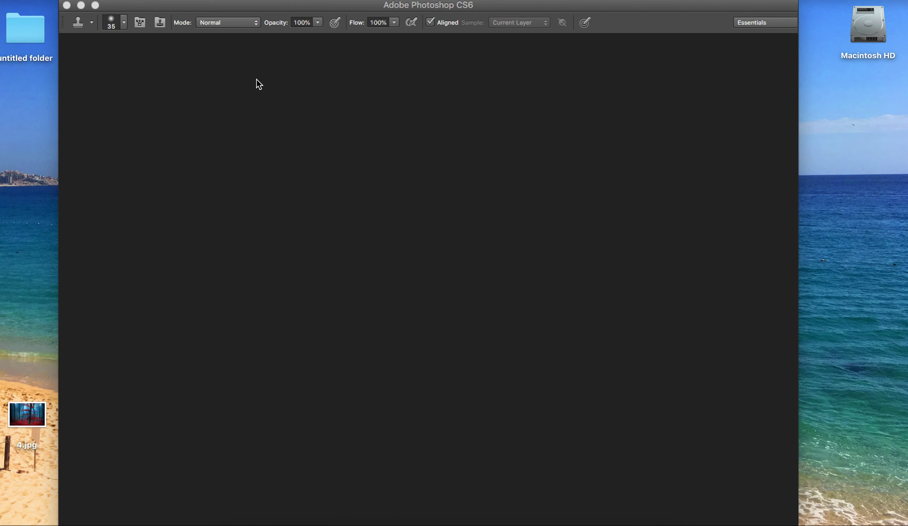
pyautogui.click(194, 6)
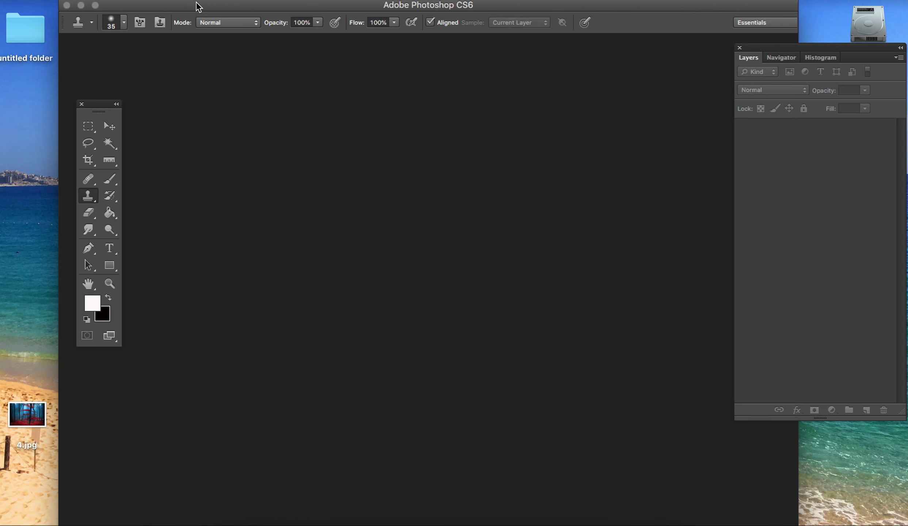
pyautogui.click(85, 1)
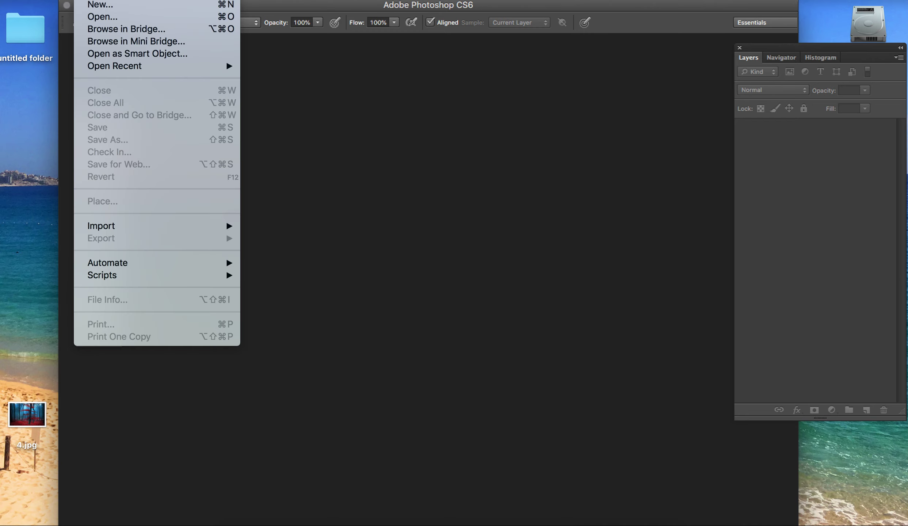
pyautogui.click(97, 5)
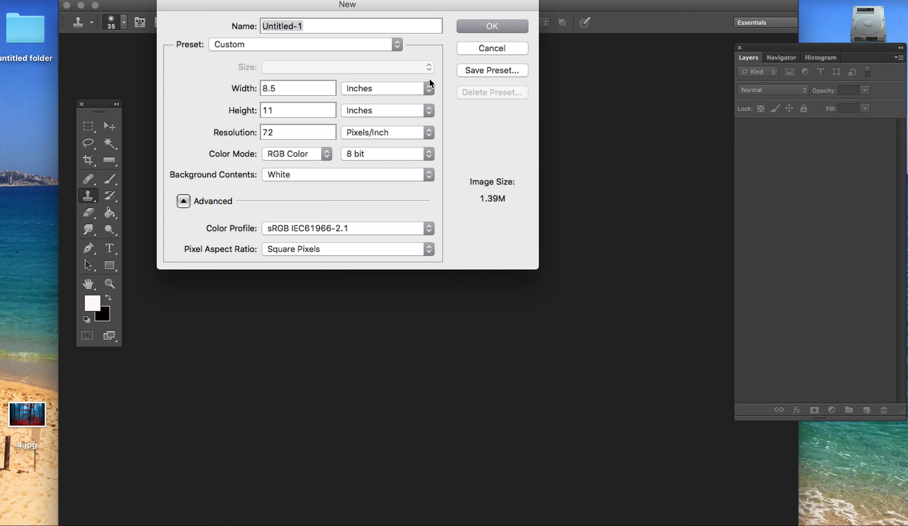
pyautogui.click(477, 27)
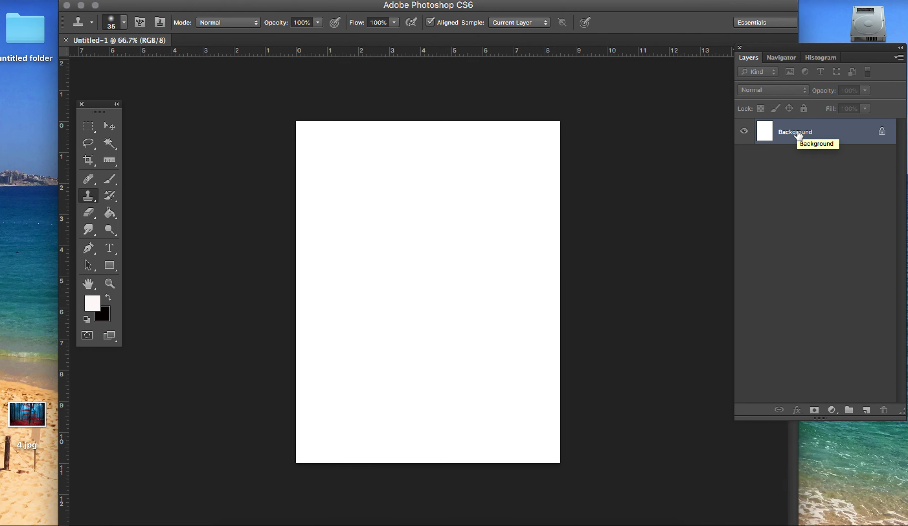
pyautogui.doubleClick(823, 136)
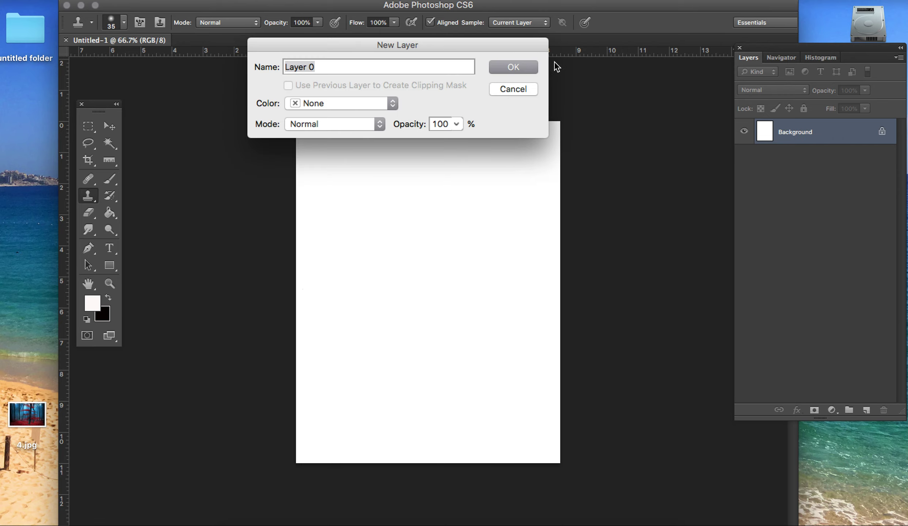
pyautogui.click(526, 69)
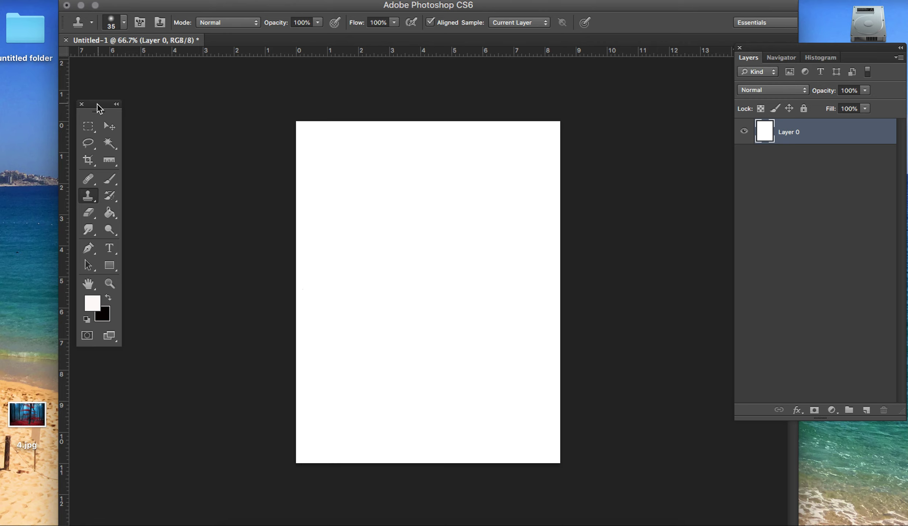
# Move the floating Tools panel closer to the blank canvas and check which workspace panels are enabled.
pyautogui.moveTo(94, 106); pyautogui.dragTo(137, 73)
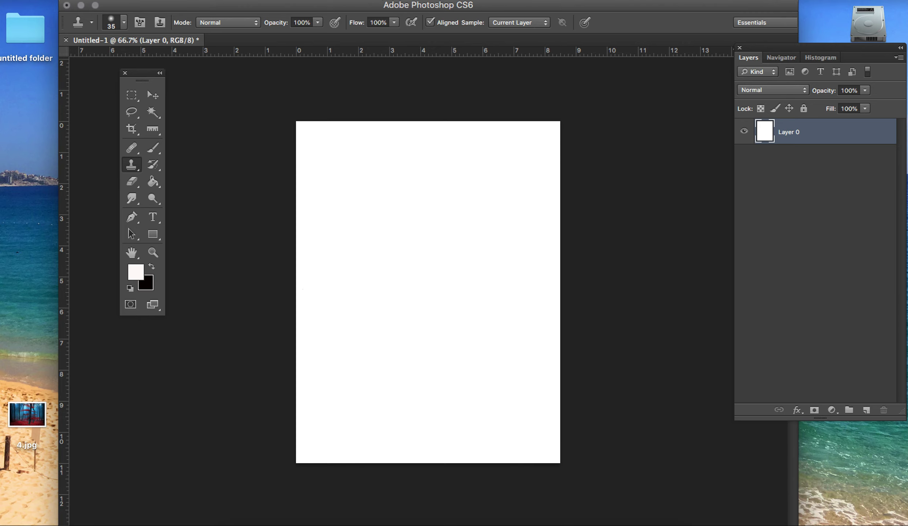
pyautogui.click(376, 1)
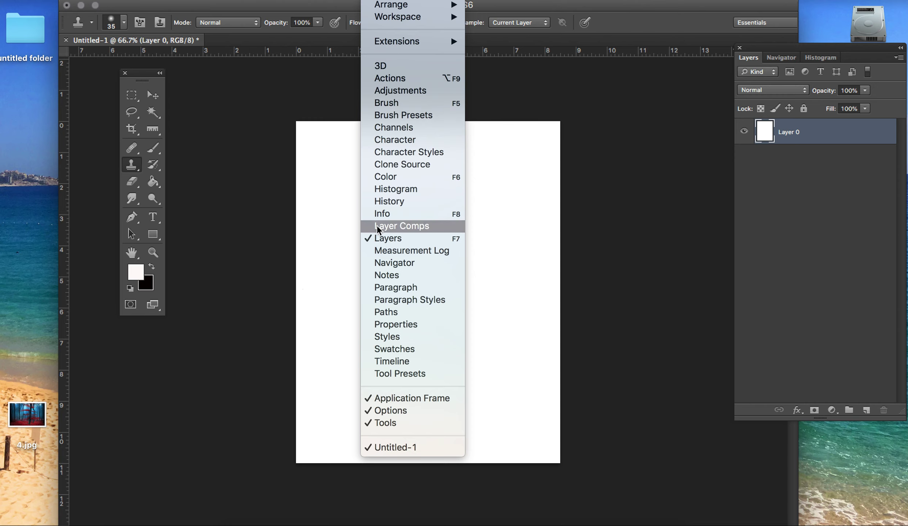
pyautogui.click(267, 182)
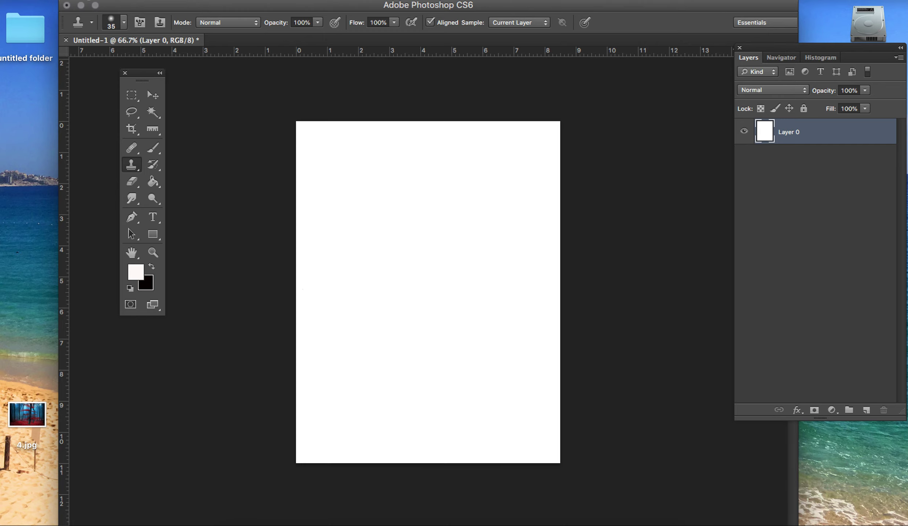
# Open 17.jpg from the desktop as a separate document and shift the Photoshop window slightly.
pyautogui.click(84, 0)
pyautogui.click(101, 17)
pyautogui.click(437, 106)
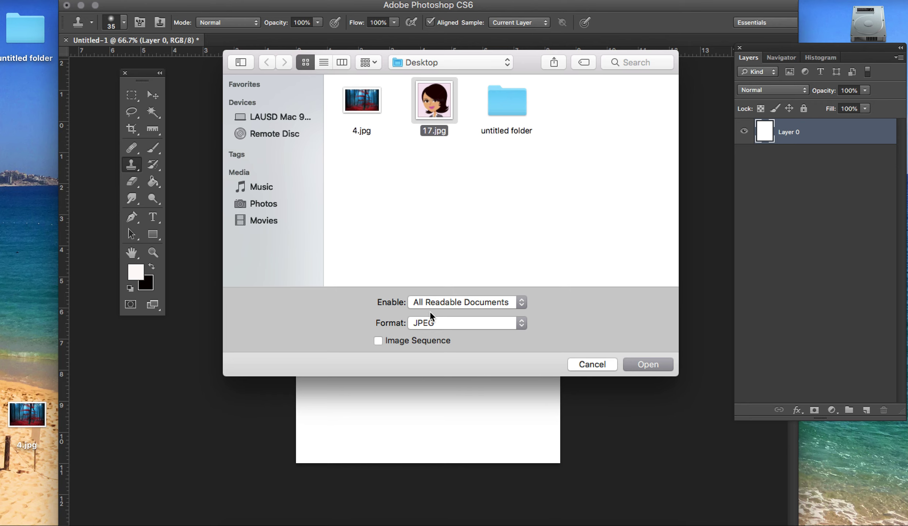
pyautogui.click(638, 366)
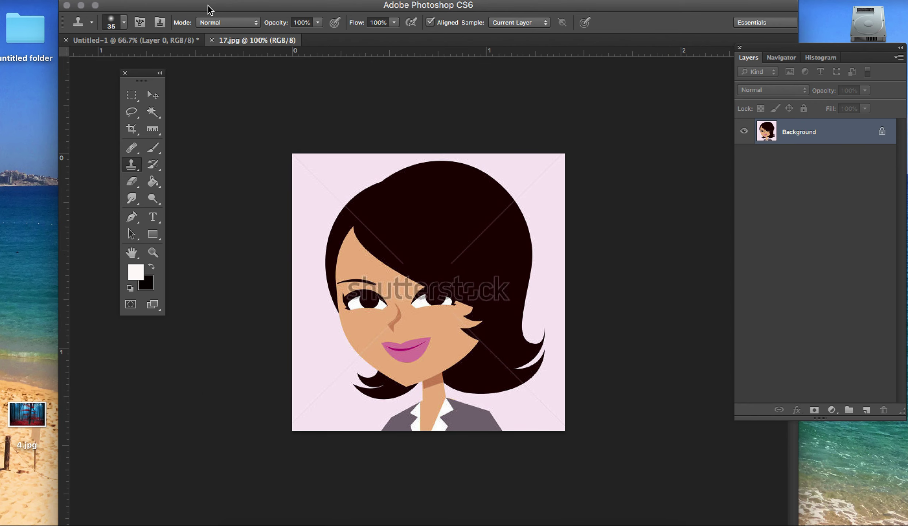
pyautogui.moveTo(208, 5); pyautogui.dragTo(200, 5)
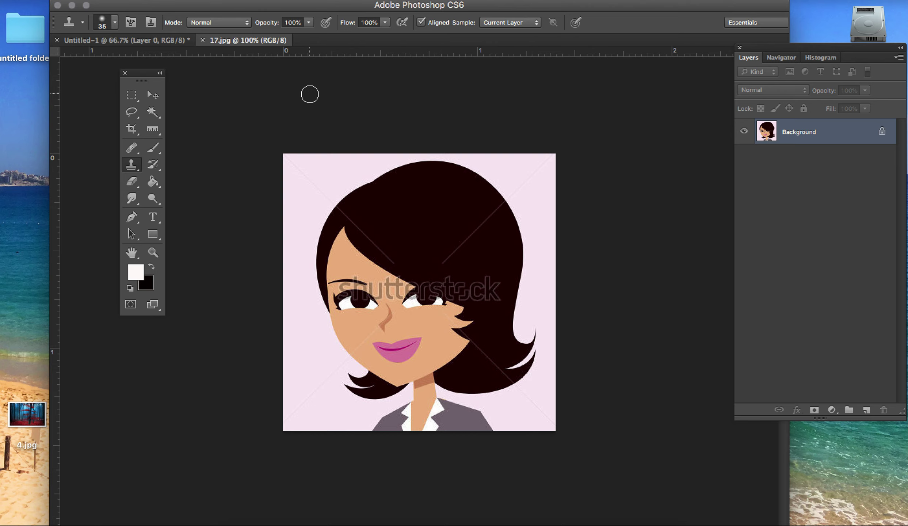
# Copy the entire 17.jpg image and paste it into the Untitled-1 document.
pyautogui.click(149, 43)
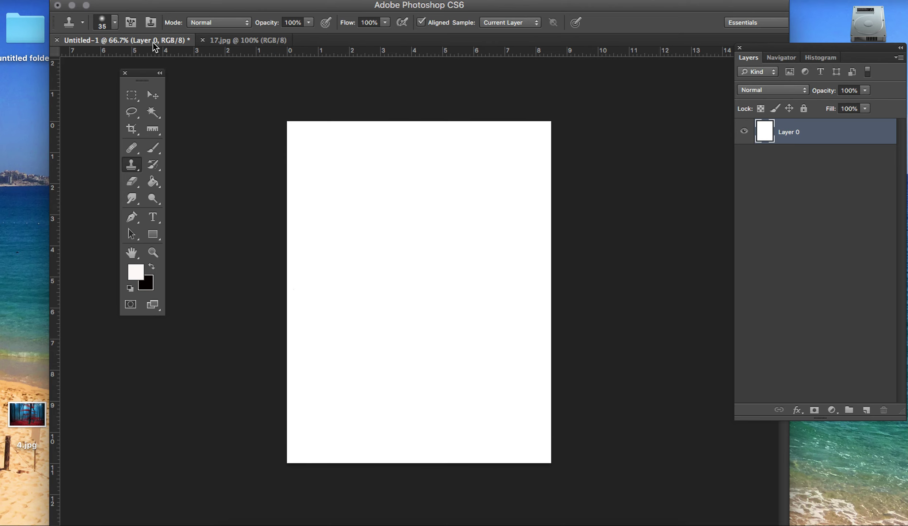
pyautogui.click(241, 42)
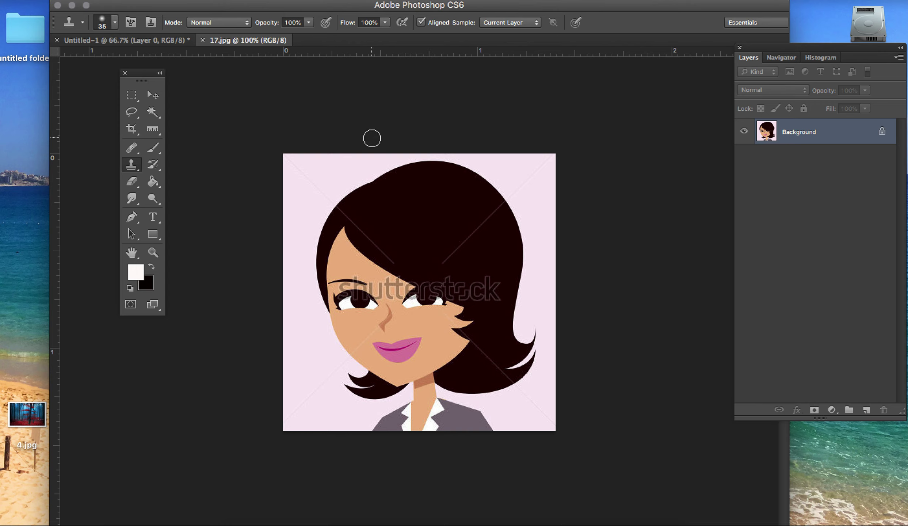
pyautogui.press('super+a')
pyautogui.click(124, 40)
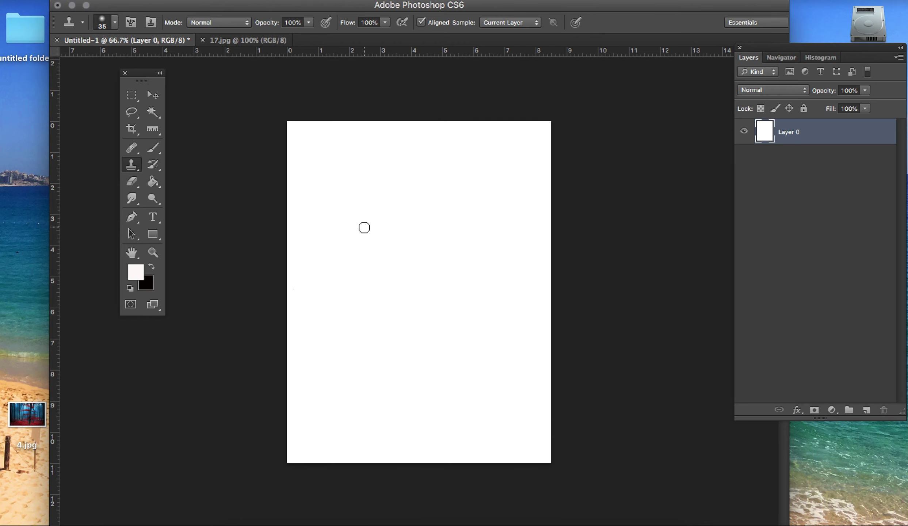
pyautogui.press('super+v')
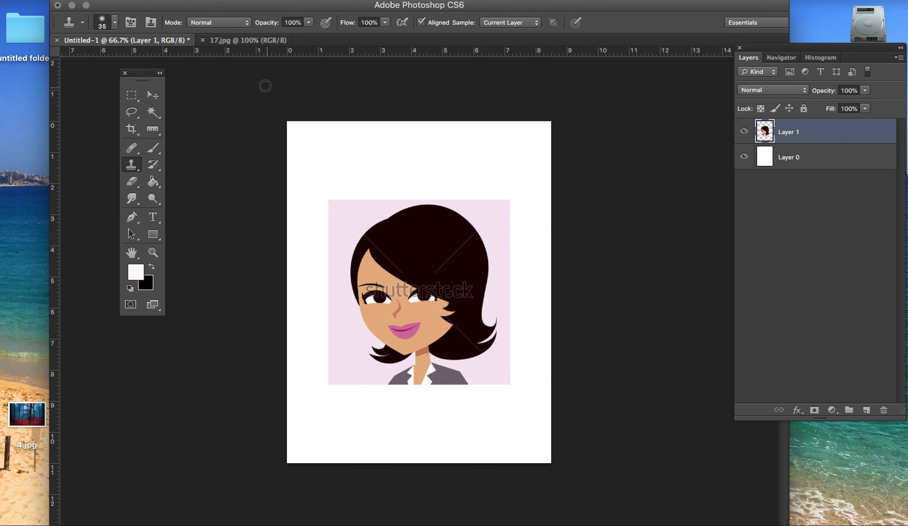
# Zoom the Untitled-1 document to 200% on the pasted portrait and shift the floating Tools panel slightly away from the hair.
pyautogui.click(229, 40)
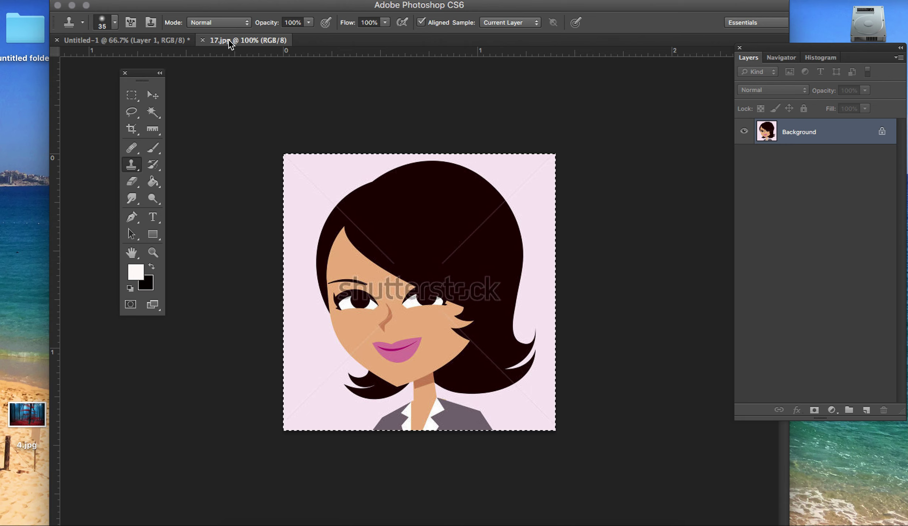
pyautogui.click(147, 41)
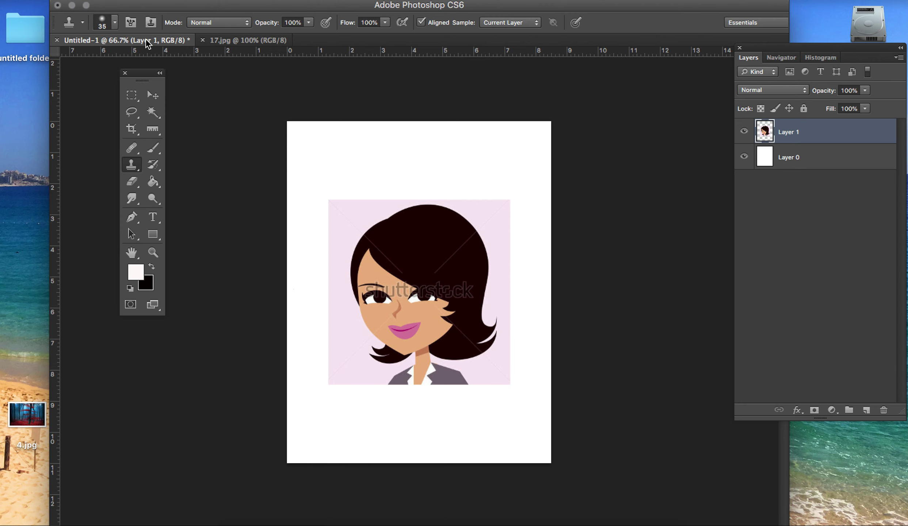
pyautogui.click(152, 253)
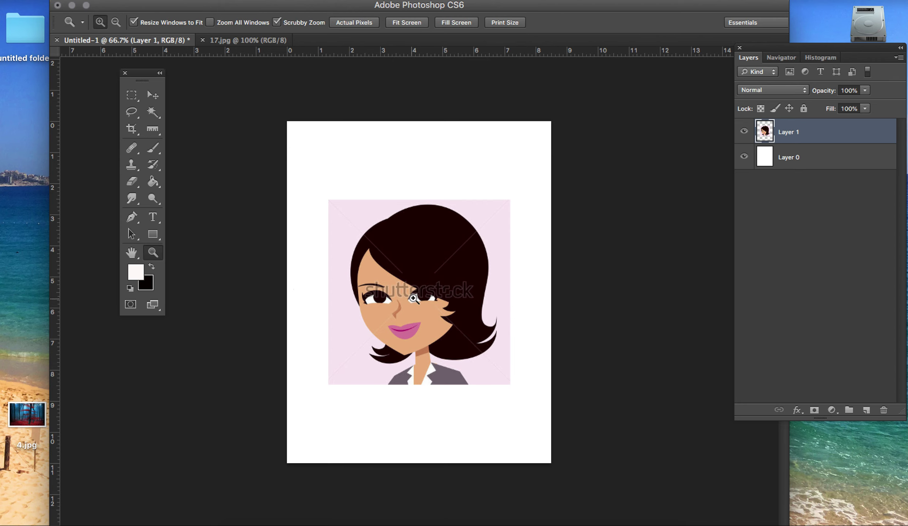
pyautogui.click(414, 299)
pyautogui.click(414, 297)
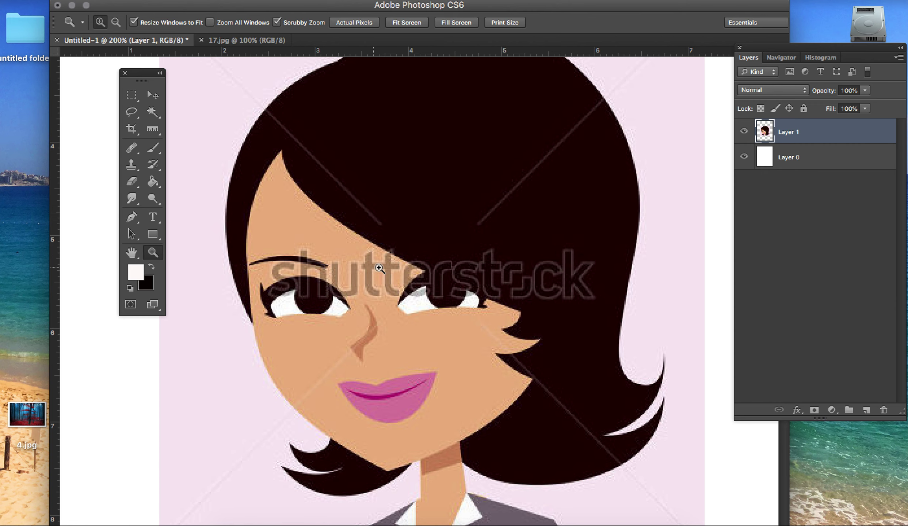
pyautogui.scroll(-4, 609, 341)
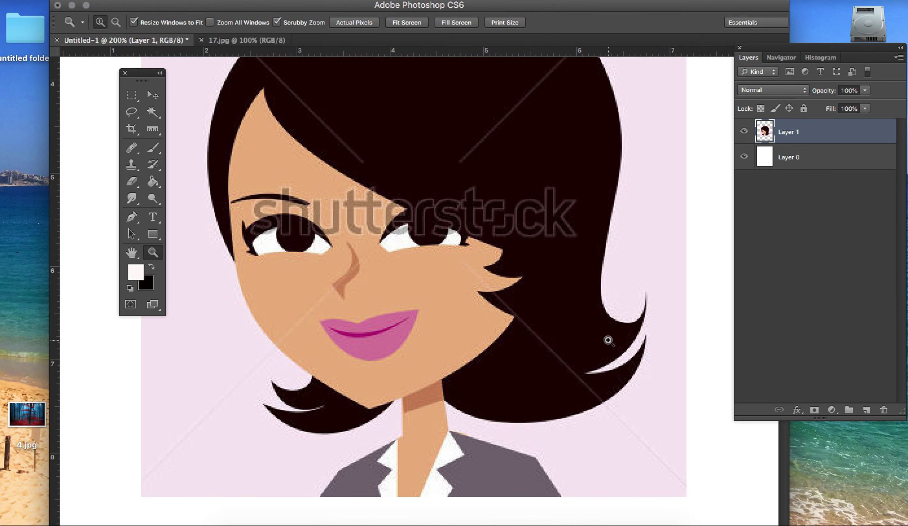
pyautogui.scroll(2, 608, 341)
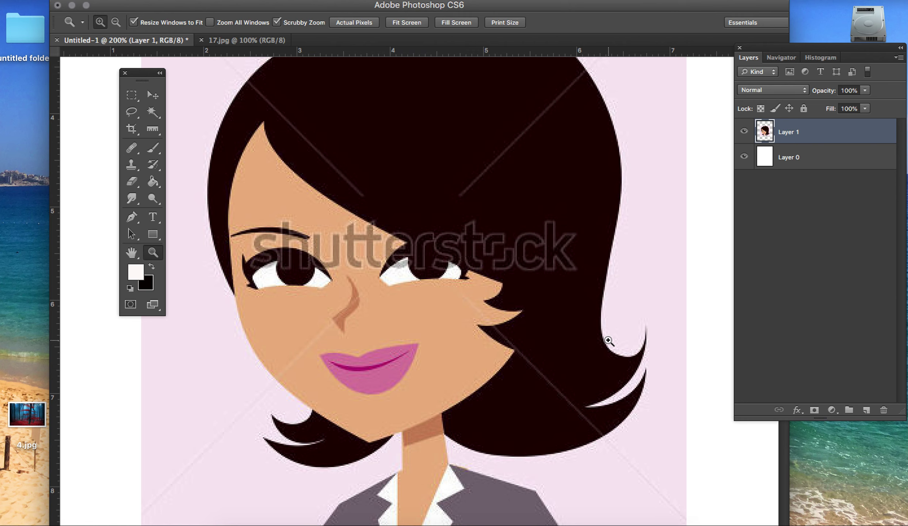
pyautogui.scroll(3, 608, 341)
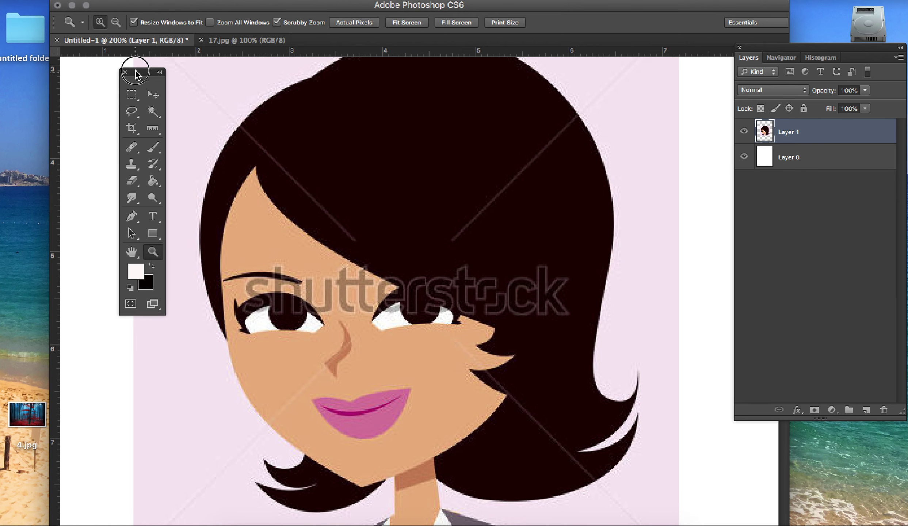
pyautogui.moveTo(137, 77); pyautogui.dragTo(146, 62)
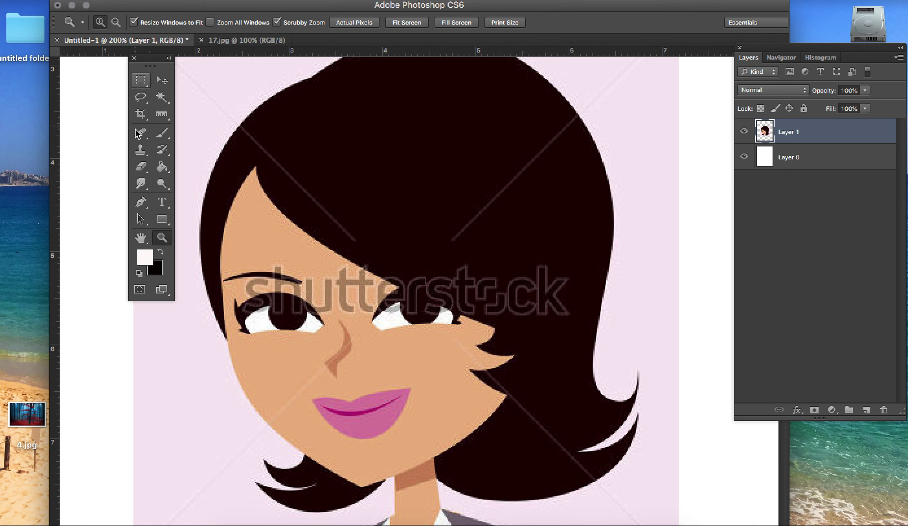
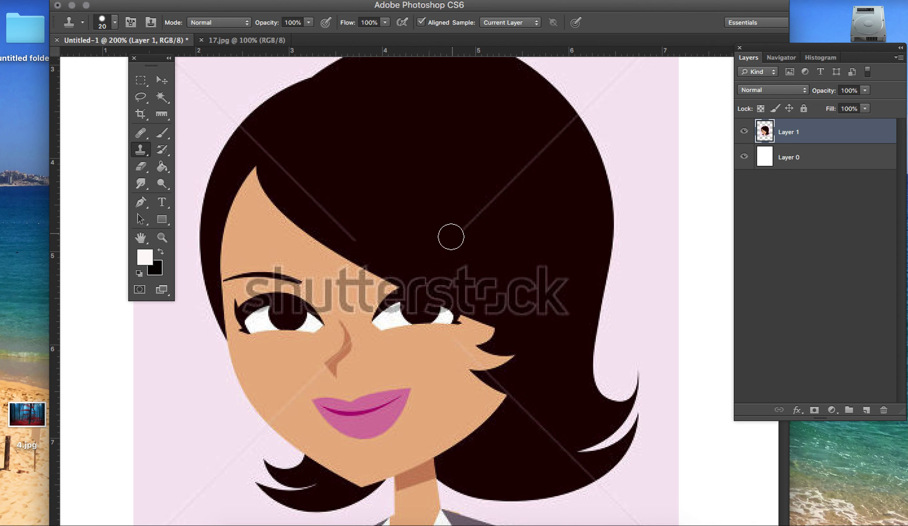
# Try to clone sampled dark hair along the right diagonal watermark line in one long stroke past the hair's edge, and undo it.
pyautogui.press('alt')
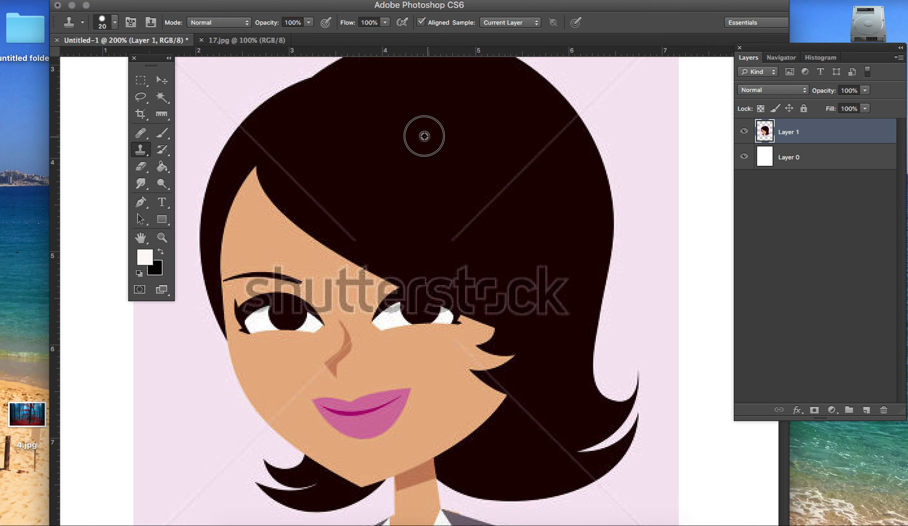
pyautogui.press('alt')
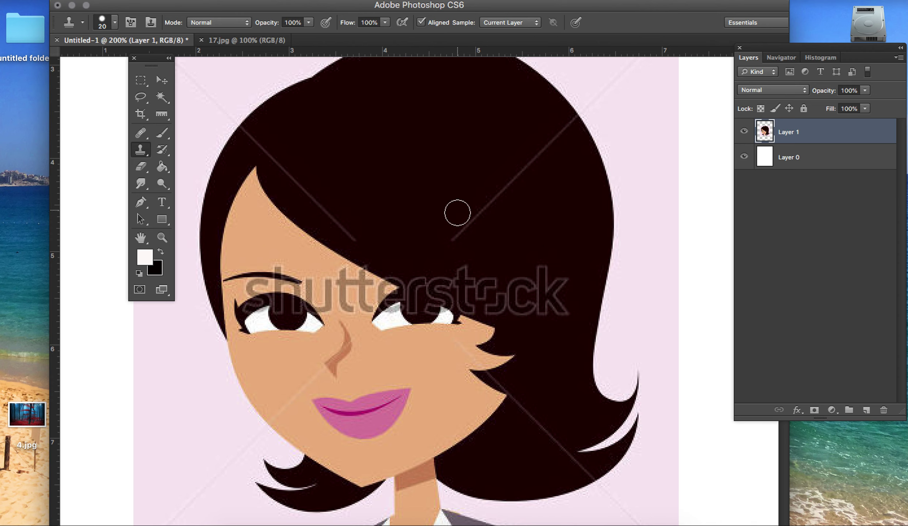
pyautogui.moveTo(449, 241); pyautogui.dragTo(455, 238)
pyautogui.moveTo(447, 236); pyautogui.dragTo(459, 231)
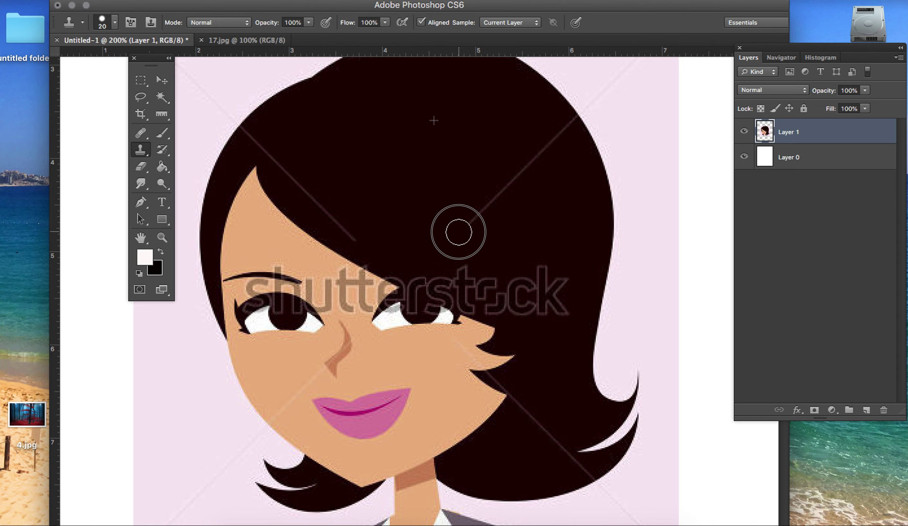
pyautogui.moveTo(459, 232)
pyautogui.mouseDown()
pyautogui.moveTo(486, 208)
pyautogui.moveTo(461, 234)
pyautogui.moveTo(498, 198)
pyautogui.moveTo(479, 216)
pyautogui.moveTo(633, 118)
pyautogui.mouseUp()
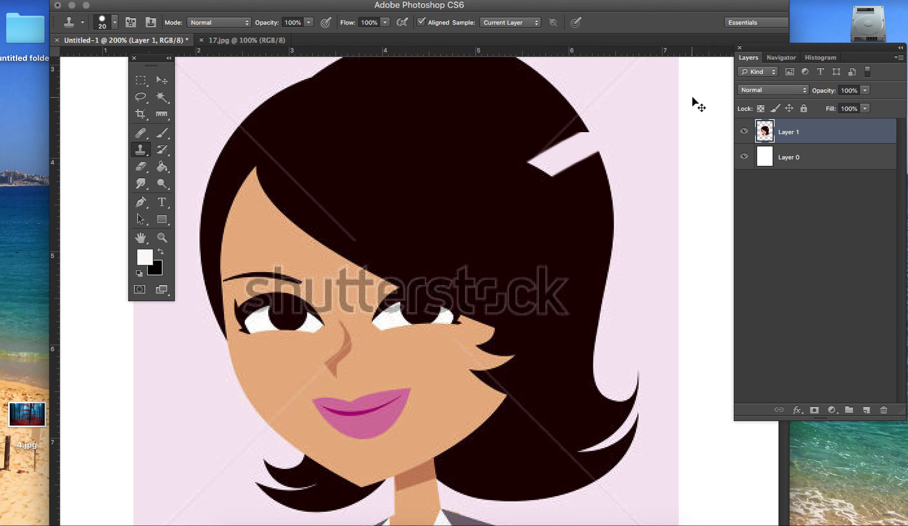
pyautogui.press('super+z')
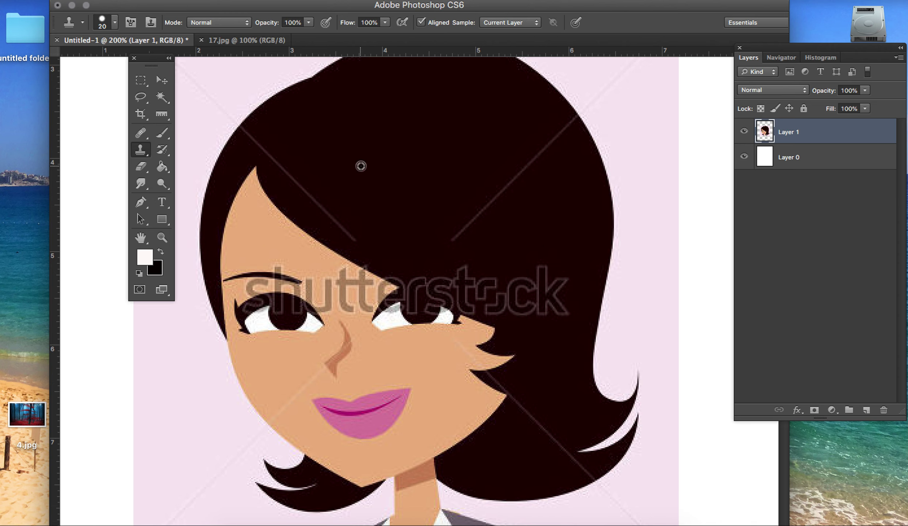
# Practise sampling Clone Stamp sources at several spots in the dark hair and stamping them onto other parts of the hair.
pyautogui.keyDown('alt'); pyautogui.click(342, 159); pyautogui.keyUp('alt')
pyautogui.click(465, 188)
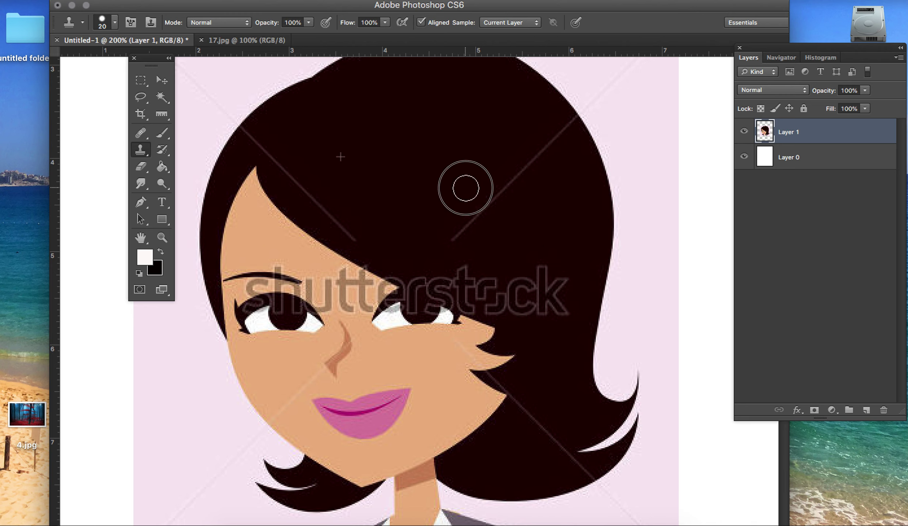
pyautogui.keyDown('alt'); pyautogui.click(502, 115); pyautogui.keyUp('alt')
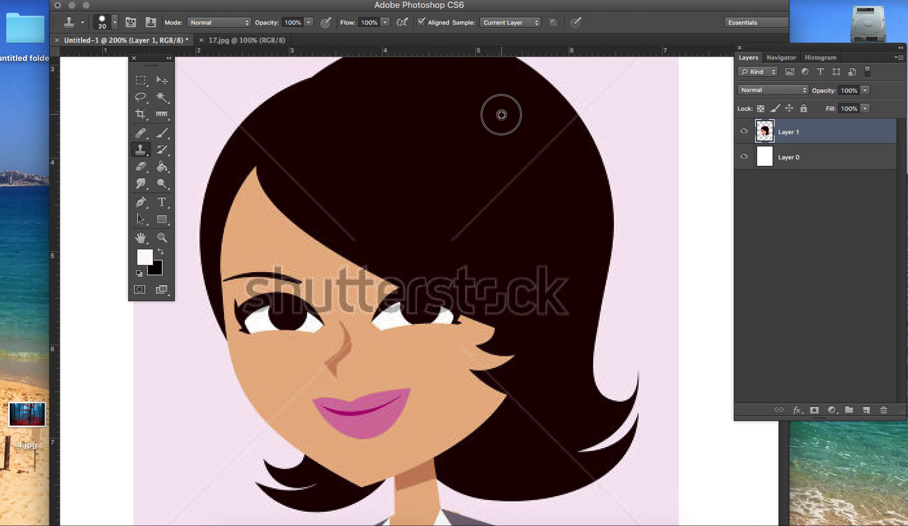
pyautogui.click(422, 221)
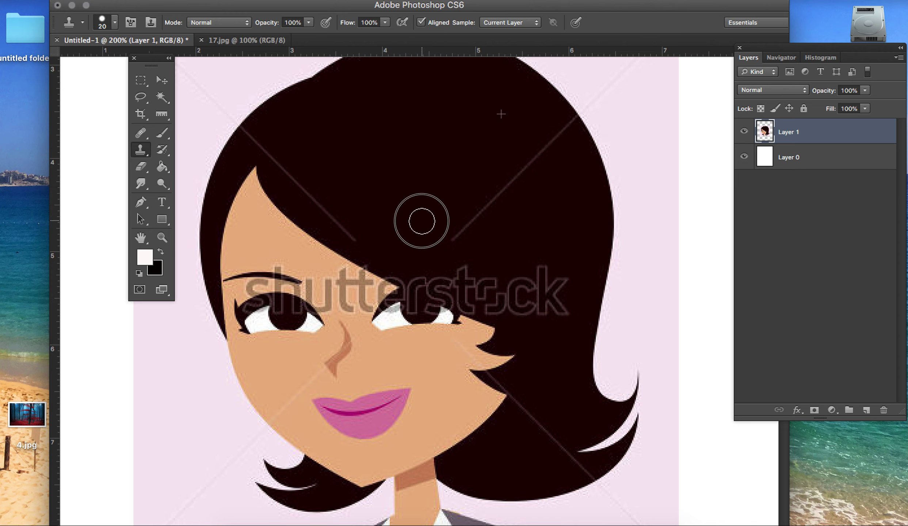
pyautogui.click(588, 234)
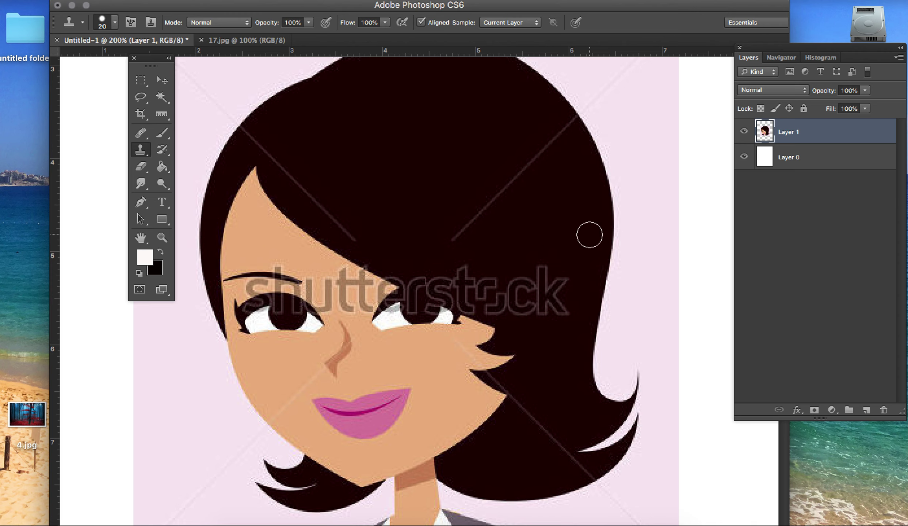
pyautogui.click(358, 164)
pyautogui.click(317, 106)
pyautogui.click(413, 184)
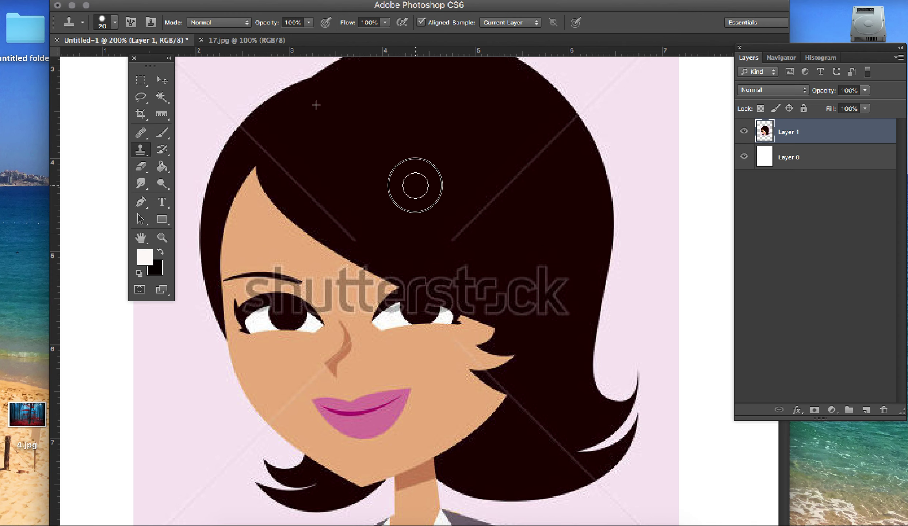
# Clone clean dark hair over the right diagonal watermark line, from its inner end to the hair's outer edge, with the 20 px brush.
pyautogui.click(391, 191)
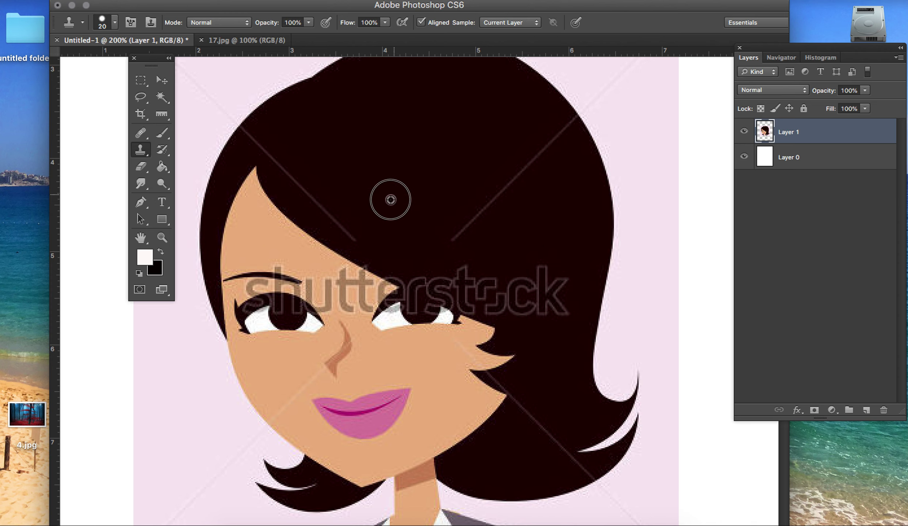
pyautogui.click(451, 232)
pyautogui.moveTo(451, 232); pyautogui.dragTo(503, 197)
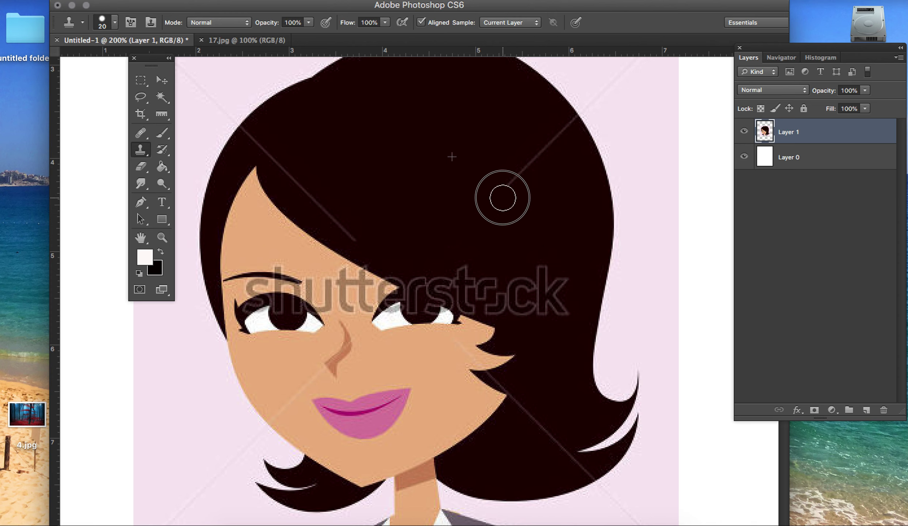
pyautogui.moveTo(502, 198); pyautogui.dragTo(563, 126)
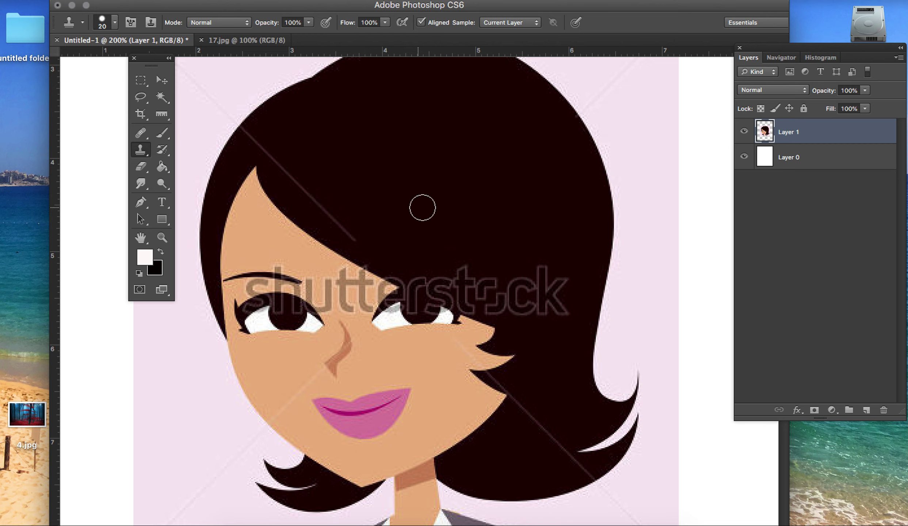
# Sample clean dark hair and clone it over the left diagonal watermark line running across the upper hair.
pyautogui.press('alt')
pyautogui.keyDown('alt'); pyautogui.click(470, 218); pyautogui.keyUp('alt')
pyautogui.moveTo(349, 239)
pyautogui.mouseDown()
pyautogui.moveTo(349, 227)
pyautogui.moveTo(290, 173)
pyautogui.mouseUp()
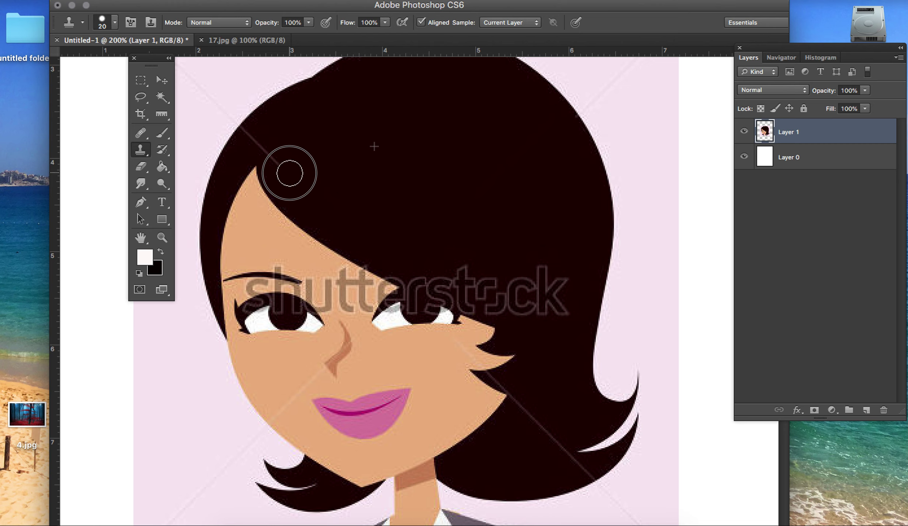
pyautogui.moveTo(289, 173)
pyautogui.mouseDown()
pyautogui.moveTo(249, 135)
pyautogui.moveTo(278, 128)
pyautogui.mouseUp()
# Try to clone the left side of the face past the portrait's right edge at 100% zoom, and undo it.
pyautogui.scroll(-3, 383, 179)
pyautogui.press('z')
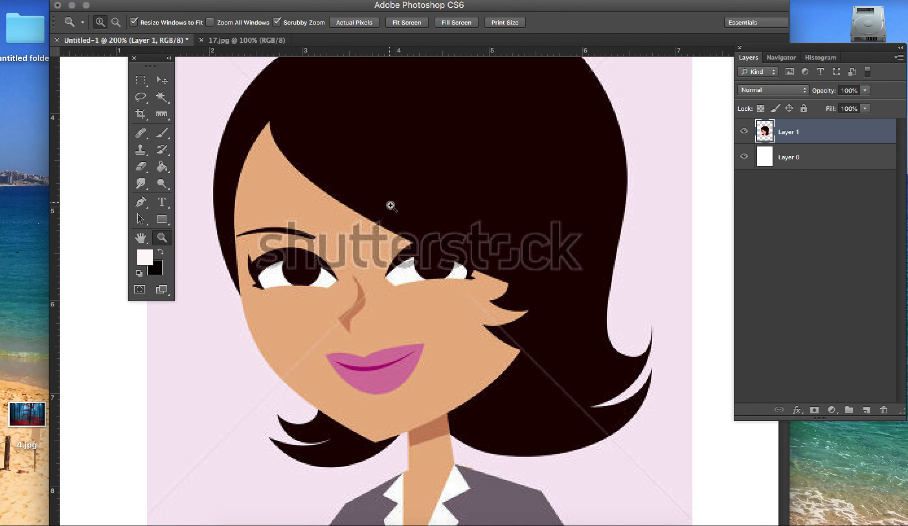
pyautogui.keyDown('alt'); pyautogui.click(387, 204); pyautogui.keyUp('alt')
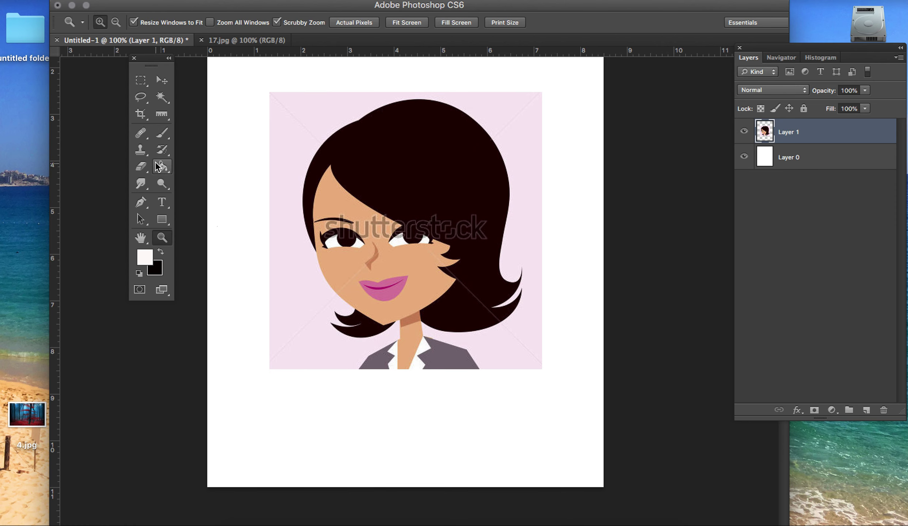
pyautogui.click(140, 149)
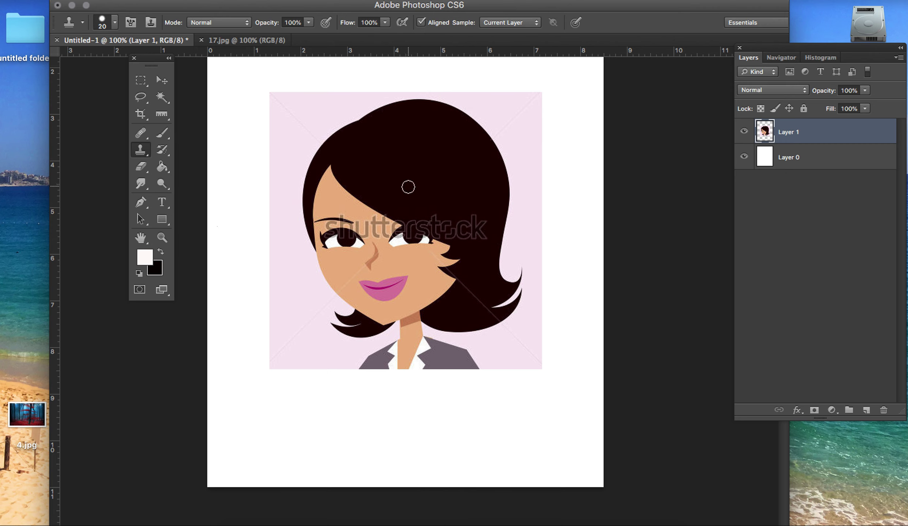
pyautogui.keyDown('alt'); pyautogui.click(329, 204); pyautogui.keyUp('alt')
pyautogui.moveTo(503, 203)
pyautogui.mouseDown()
pyautogui.moveTo(561, 210)
pyautogui.moveTo(532, 218)
pyautogui.moveTo(551, 223)
pyautogui.moveTo(564, 247)
pyautogui.moveTo(574, 246)
pyautogui.moveTo(548, 236)
pyautogui.moveTo(586, 229)
pyautogui.moveTo(568, 232)
pyautogui.moveTo(574, 220)
pyautogui.moveTo(544, 213)
pyautogui.moveTo(590, 199)
pyautogui.moveTo(548, 197)
pyautogui.moveTo(584, 193)
pyautogui.moveTo(558, 207)
pyautogui.moveTo(579, 213)
pyautogui.mouseUp()
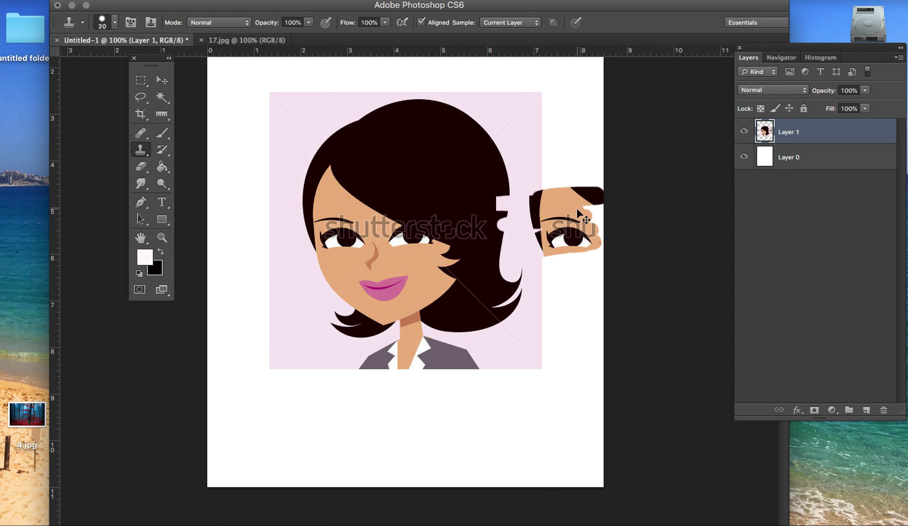
pyautogui.hotkey('ctrl', 'z')
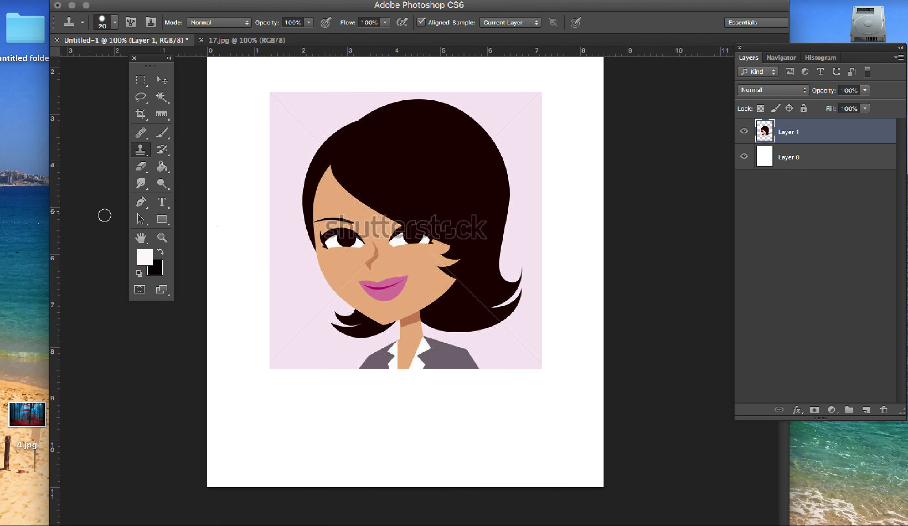
# Set the Clone Stamp brush size to 12 px for the watermark line across the lower right hair, viewed at 300%.
pyautogui.click(162, 237)
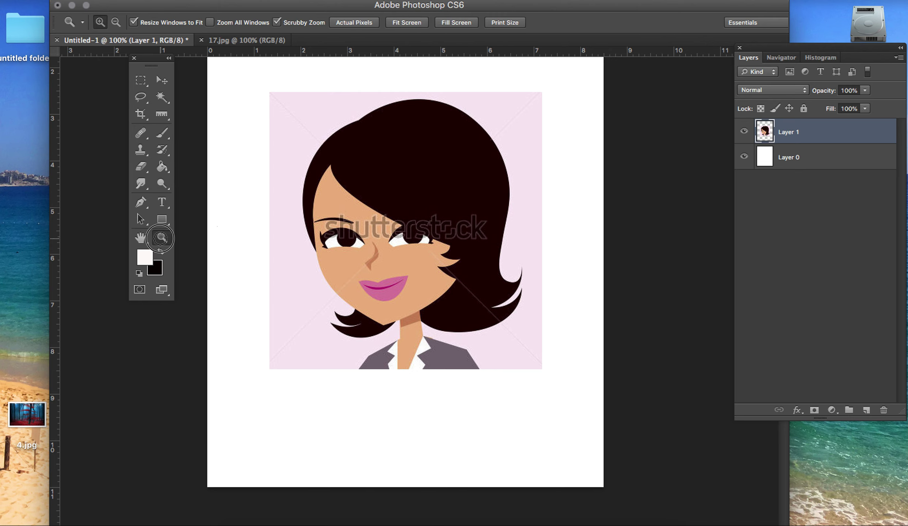
pyautogui.click(465, 238)
pyautogui.scroll(5, 441, 229)
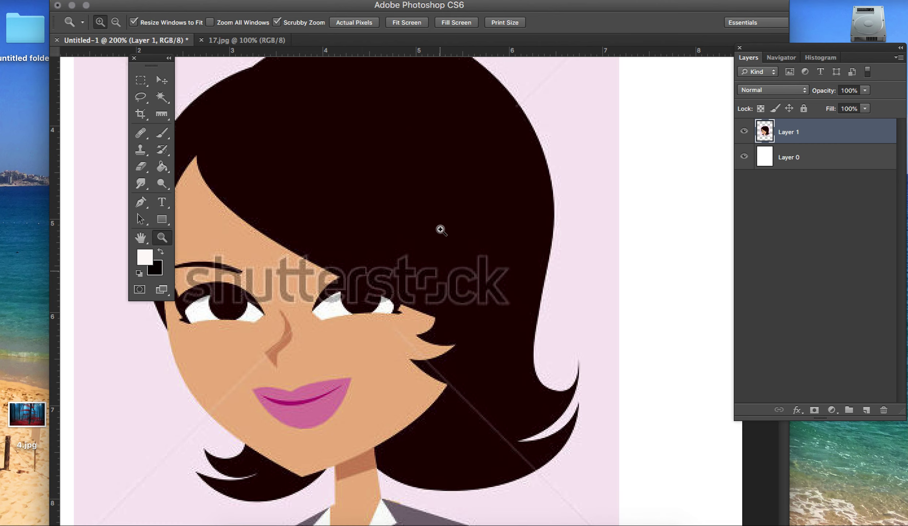
pyautogui.scroll(-8, 462, 343)
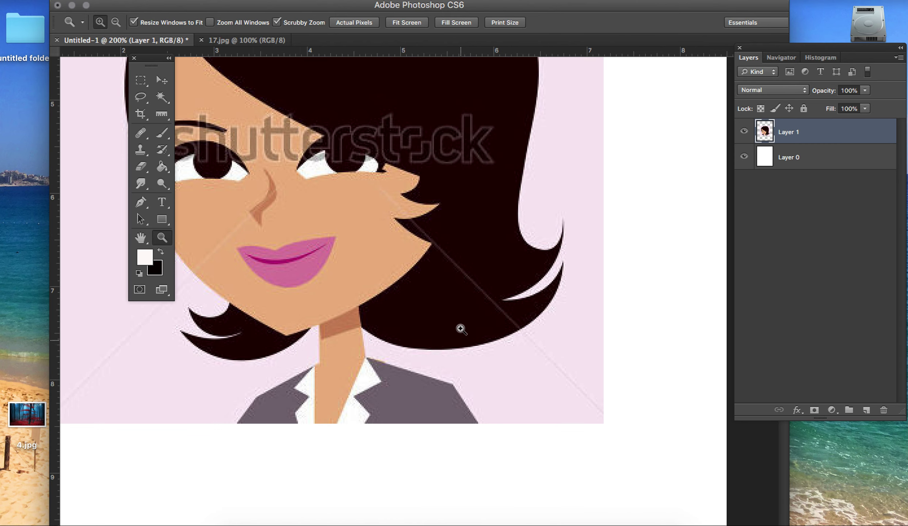
pyautogui.click(469, 296)
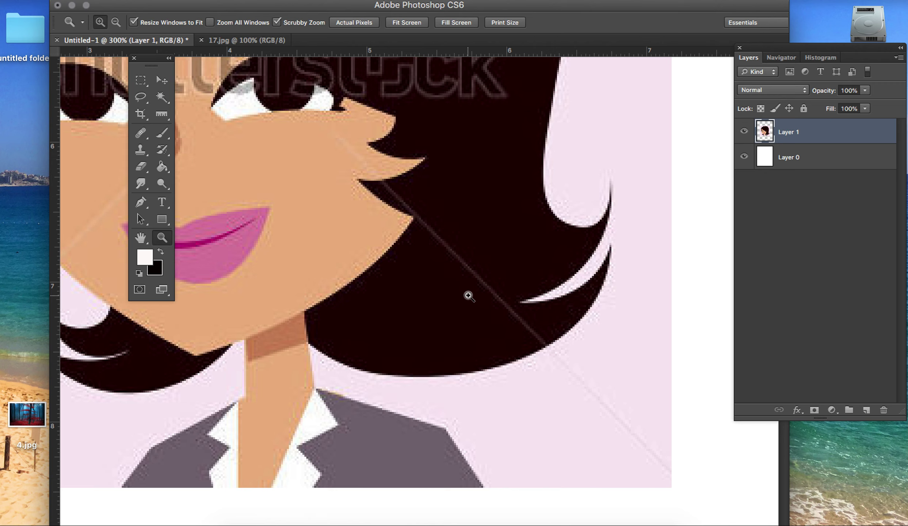
pyautogui.click(141, 153)
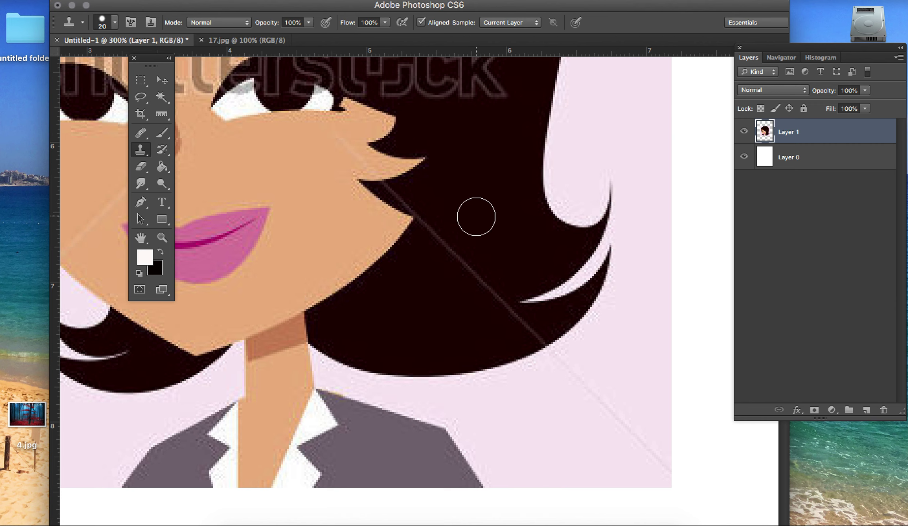
pyautogui.click(115, 22)
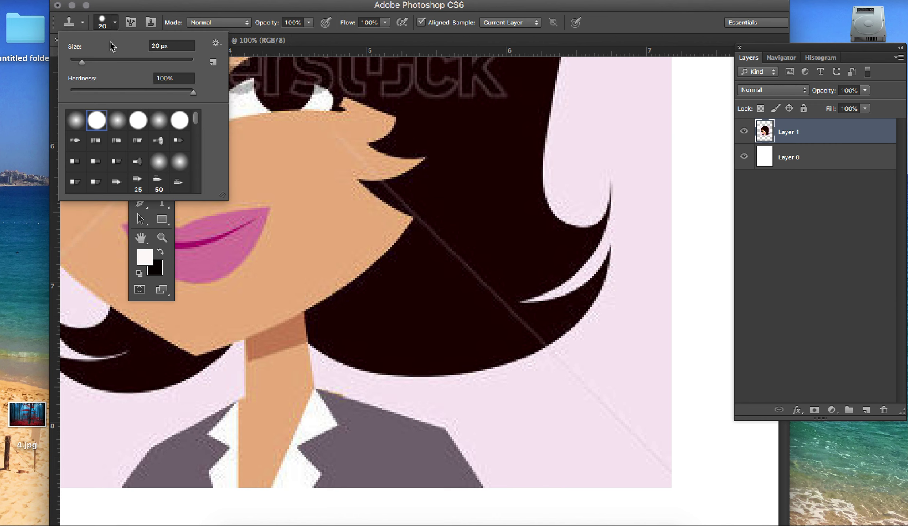
pyautogui.moveTo(80, 60); pyautogui.dragTo(76, 61)
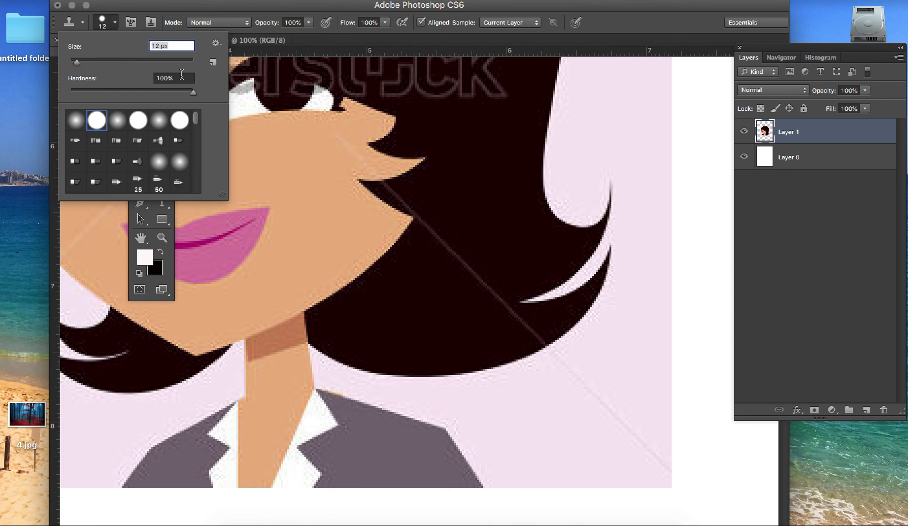
# Sample clean dark hair and clone it over the diagonal watermark line crossing the lower right hair, up to the cheek edge.
pyautogui.press('alt')
pyautogui.keyDown('alt'); pyautogui.click(485, 197); pyautogui.keyUp('alt')
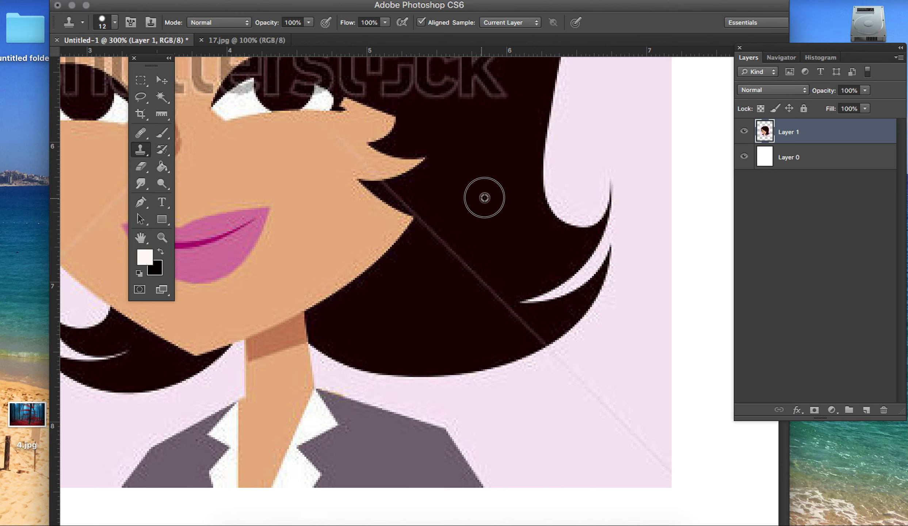
pyautogui.moveTo(451, 234)
pyautogui.mouseDown()
pyautogui.moveTo(436, 237)
pyautogui.moveTo(426, 221)
pyautogui.moveTo(501, 299)
pyautogui.moveTo(505, 316)
pyautogui.moveTo(533, 334)
pyautogui.mouseUp()
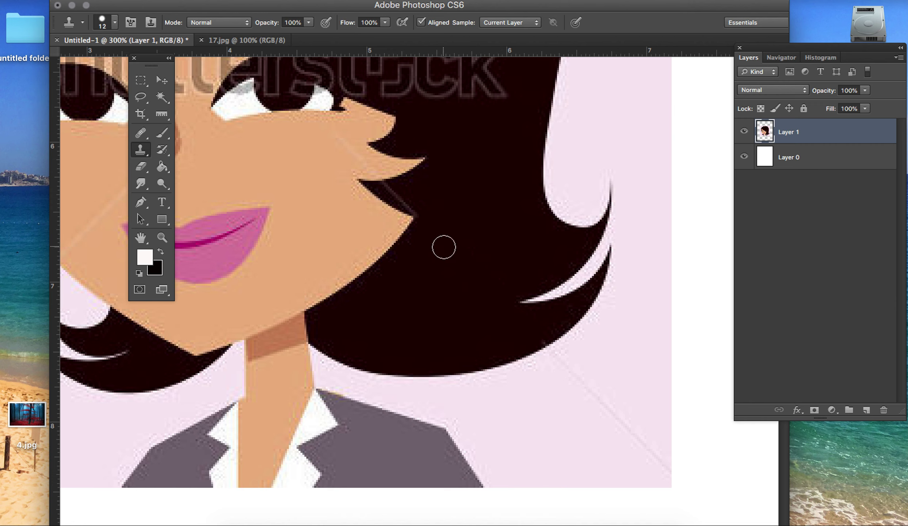
pyautogui.keyDown('alt'); pyautogui.click(482, 207); pyautogui.keyUp('alt')
pyautogui.moveTo(419, 206)
pyautogui.mouseDown()
pyautogui.moveTo(392, 192)
pyautogui.moveTo(426, 198)
pyautogui.mouseUp()
# Enlarge the left eye and the watermark lettering over it to 500%.
pyautogui.hscroll(-10, 427, 198)
pyautogui.scroll(6, 426, 197)
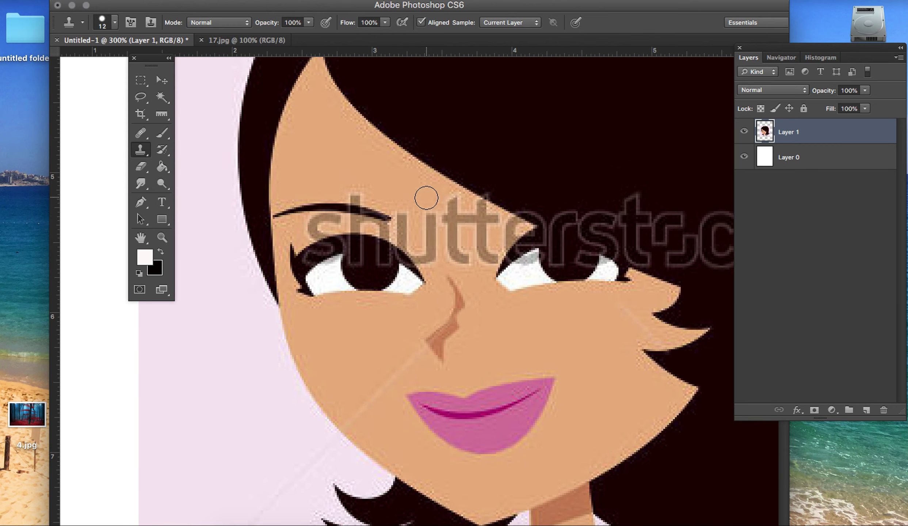
pyautogui.click(161, 239)
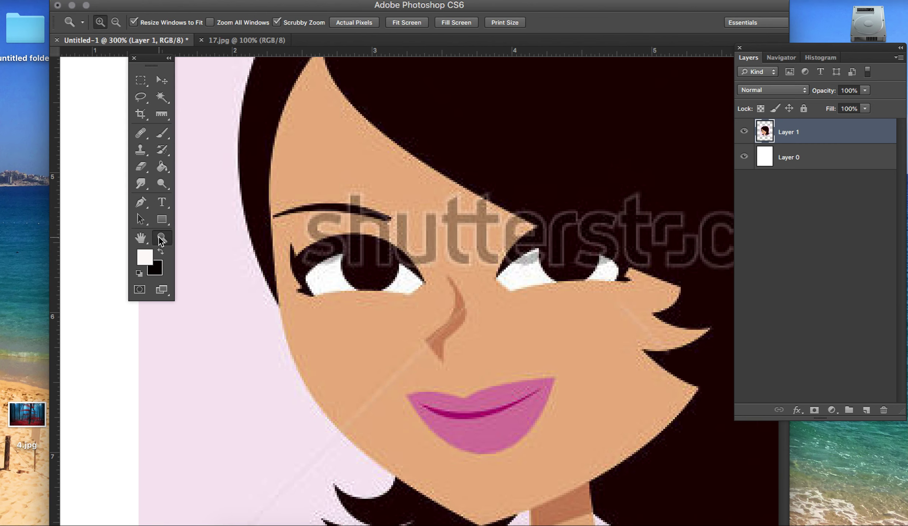
pyautogui.click(347, 269)
pyautogui.click(347, 269)
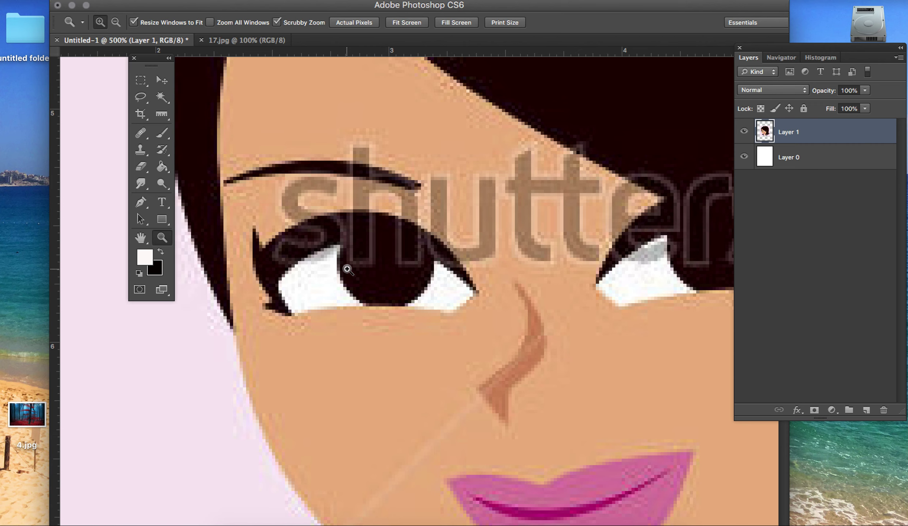
pyautogui.scroll(1, 347, 270)
pyautogui.hscroll(1, 347, 269)
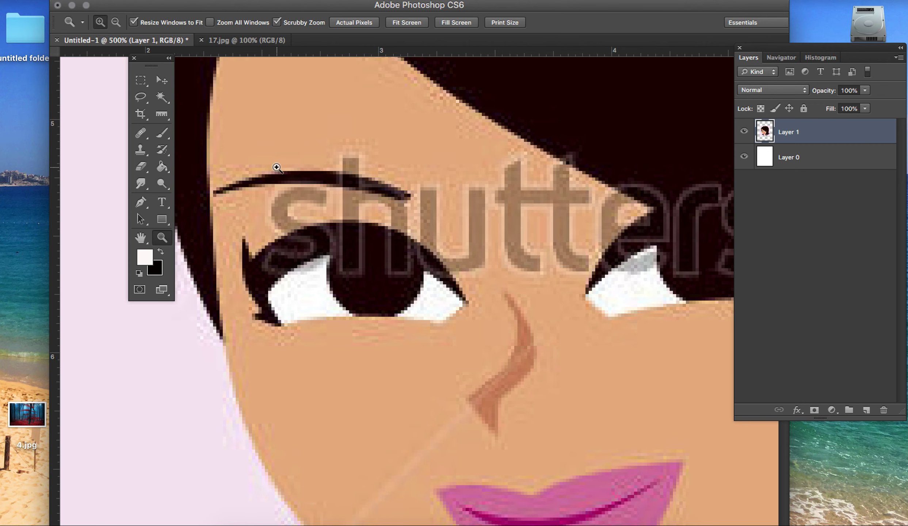
pyautogui.click(162, 81)
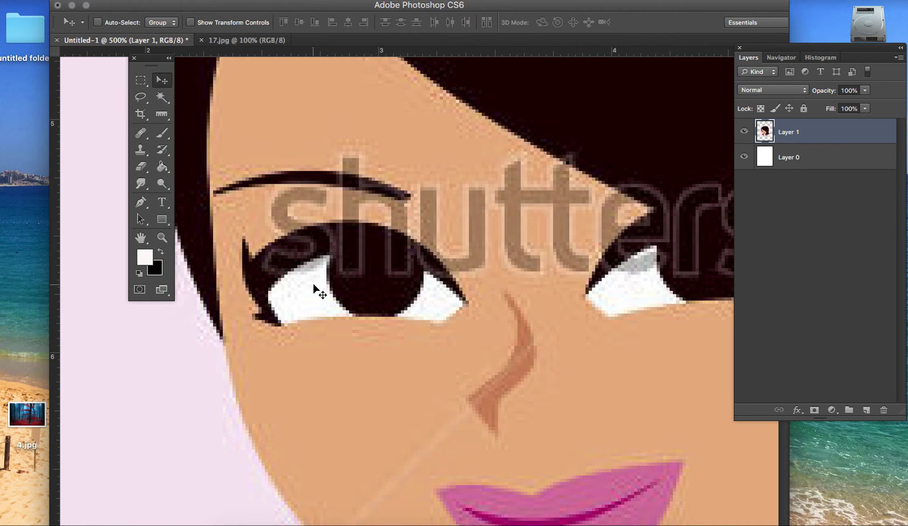
pyautogui.click(162, 237)
pyautogui.click(332, 269)
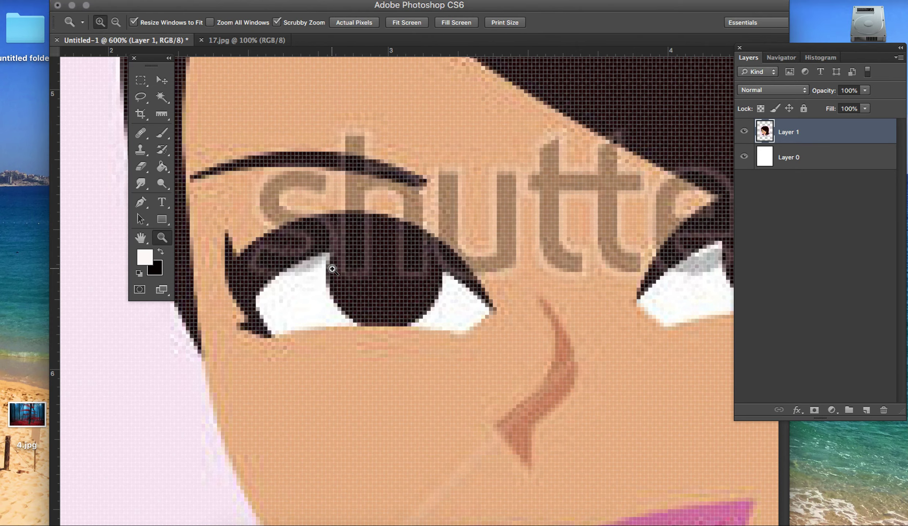
pyautogui.press('alt')
pyautogui.keyDown('alt'); pyautogui.click(332, 268); pyautogui.keyUp('alt')
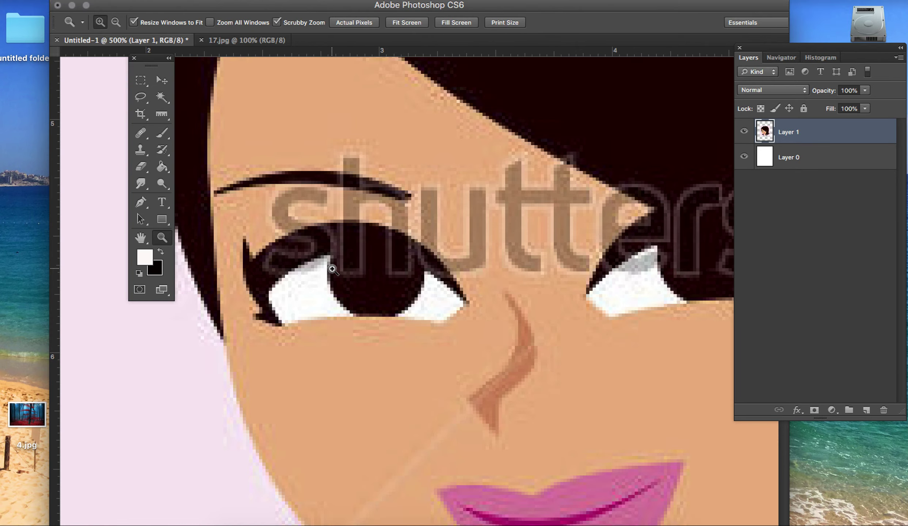
pyautogui.click(162, 80)
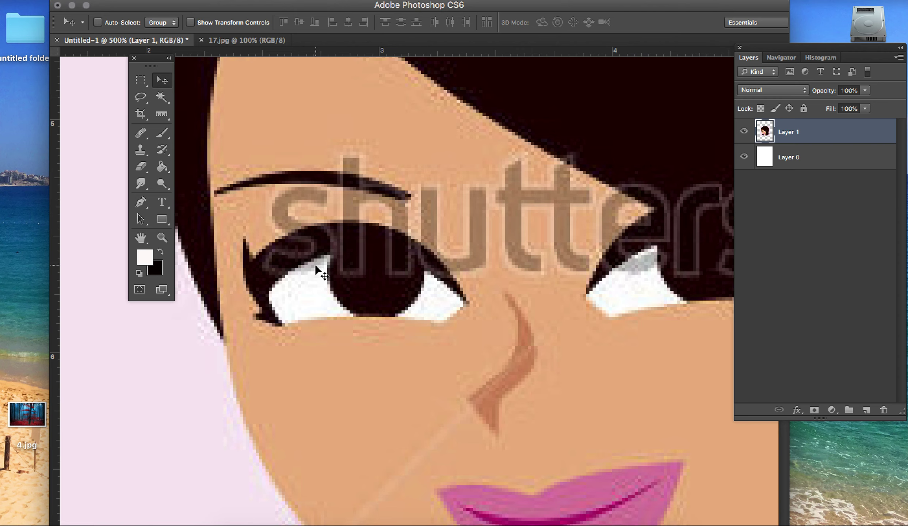
# Set the Clone Stamp brush size to 5 px and clone clean white over the grey watermark patch in the left eye's white.
pyautogui.click(141, 151)
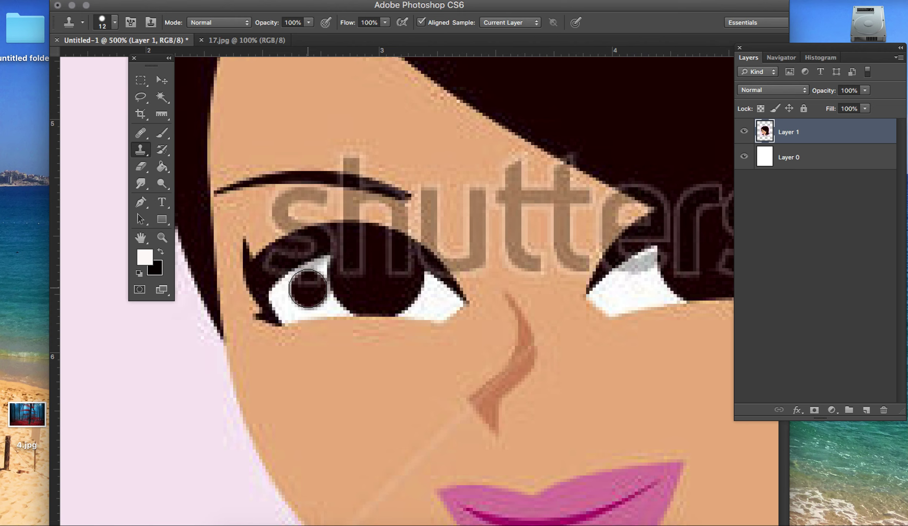
pyautogui.click(115, 22)
pyautogui.moveTo(76, 62); pyautogui.dragTo(72, 62)
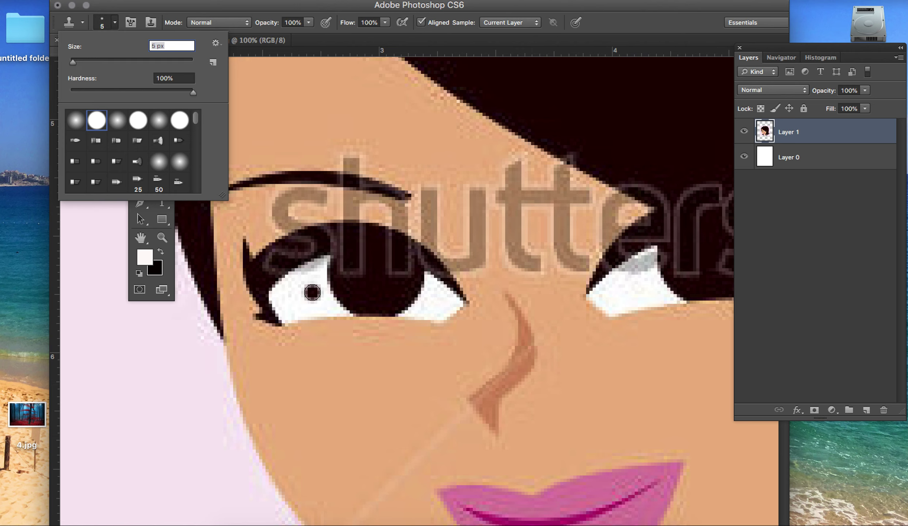
pyautogui.keyDown('alt'); pyautogui.click(312, 292); pyautogui.keyUp('alt')
pyautogui.keyDown('alt'); pyautogui.click(302, 304); pyautogui.keyUp('alt')
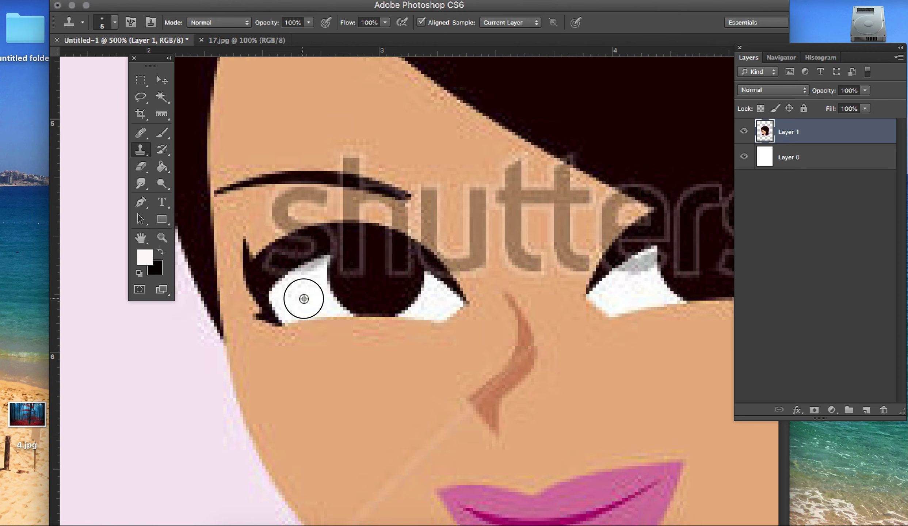
pyautogui.moveTo(299, 285); pyautogui.dragTo(314, 270)
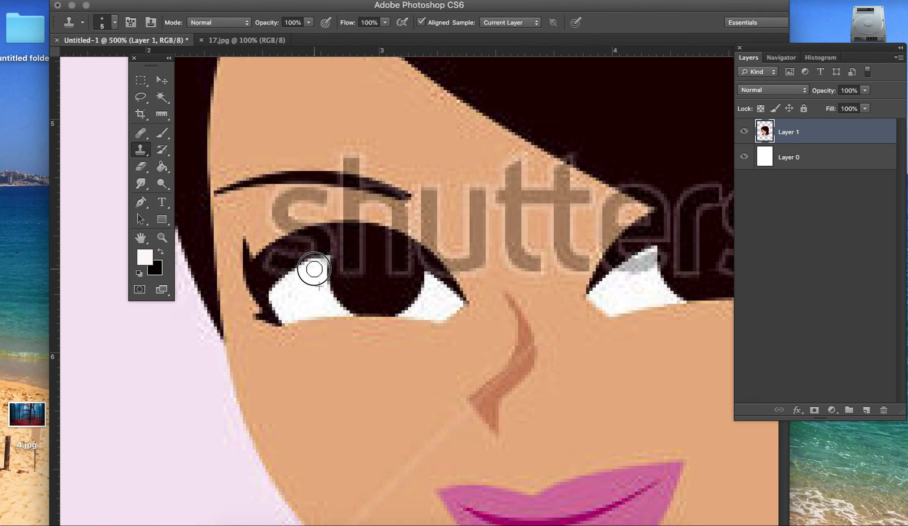
pyautogui.moveTo(314, 270)
pyautogui.mouseDown()
pyautogui.moveTo(290, 289)
pyautogui.moveTo(310, 273)
pyautogui.mouseUp()
# Try to clone over the skin and watermark lettering around the left eyebrow with the existing sample, and undo each stroke.
pyautogui.click(237, 223)
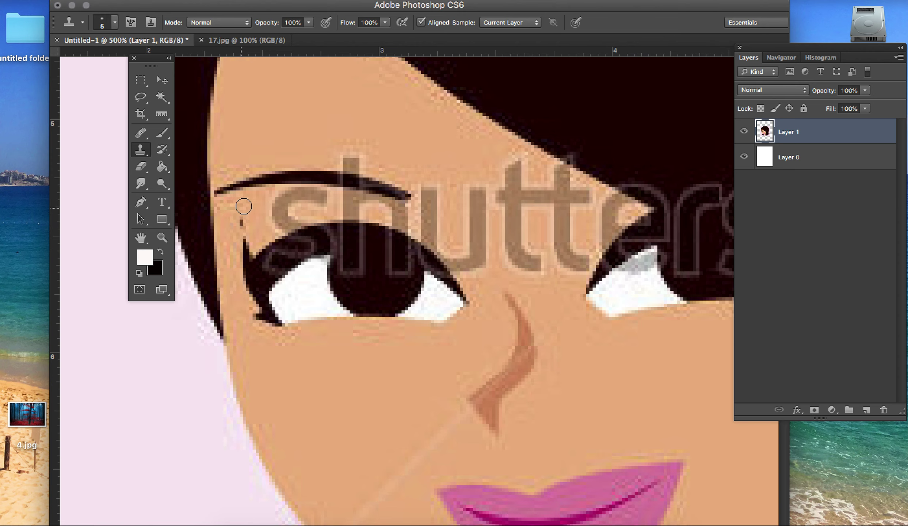
pyautogui.press('super+z')
pyautogui.click(309, 211)
pyautogui.press('super+z')
pyautogui.click(240, 224)
pyautogui.press('super+z')
pyautogui.click(348, 153)
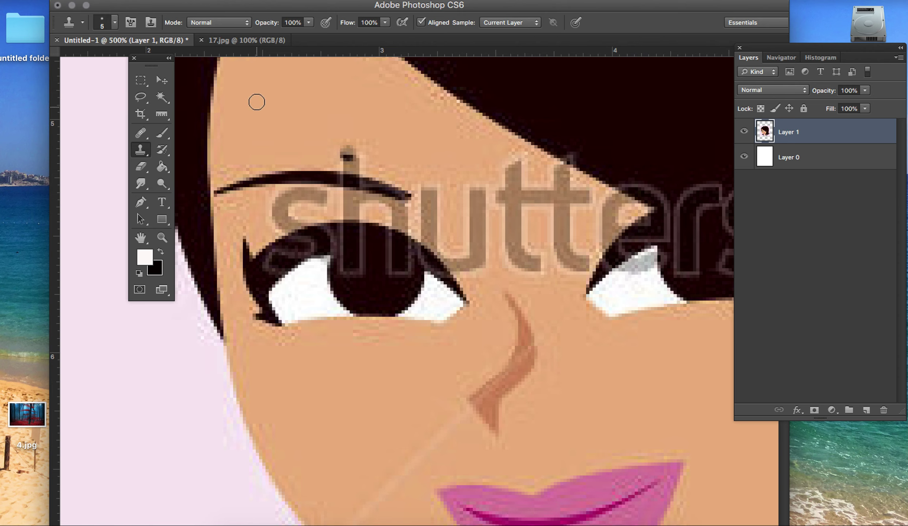
pyautogui.press('super+z')
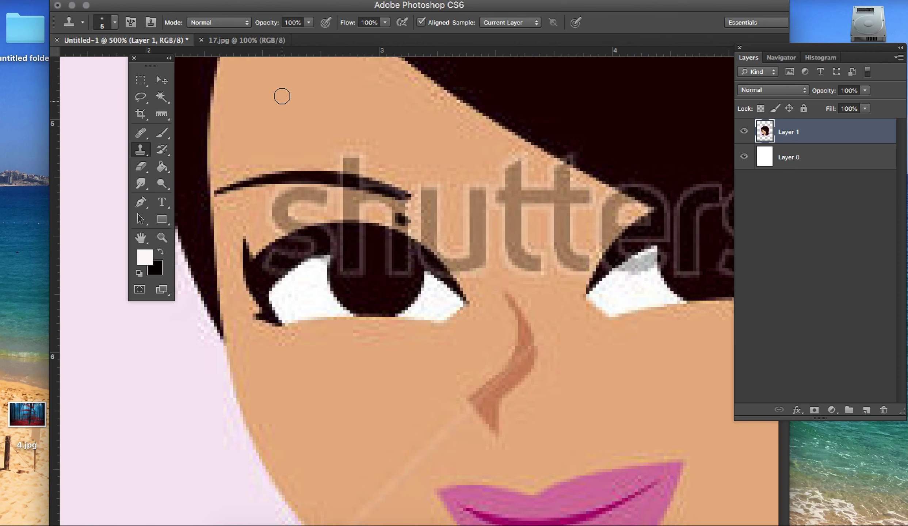
pyautogui.press('super+z')
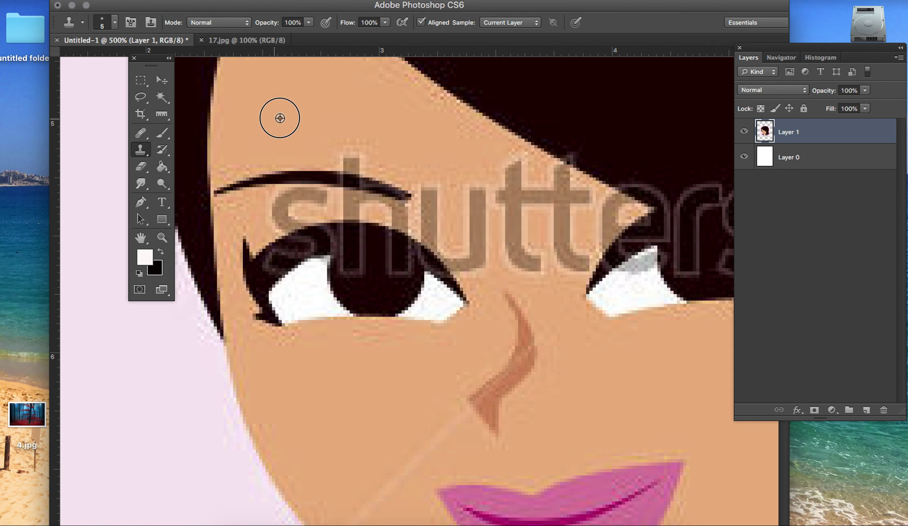
# Sample clean forehead skin and clone it over the letter s below the left eyebrow and the h's stem above it.
pyautogui.keyDown('alt'); pyautogui.click(286, 119); pyautogui.keyUp('alt')
pyautogui.moveTo(287, 197)
pyautogui.mouseDown()
pyautogui.moveTo(322, 195)
pyautogui.moveTo(278, 216)
pyautogui.moveTo(276, 226)
pyautogui.moveTo(300, 215)
pyautogui.moveTo(233, 217)
pyautogui.moveTo(249, 208)
pyautogui.moveTo(239, 210)
pyautogui.moveTo(270, 200)
pyautogui.moveTo(231, 229)
pyautogui.moveTo(228, 247)
pyautogui.moveTo(250, 221)
pyautogui.moveTo(229, 241)
pyautogui.mouseUp()
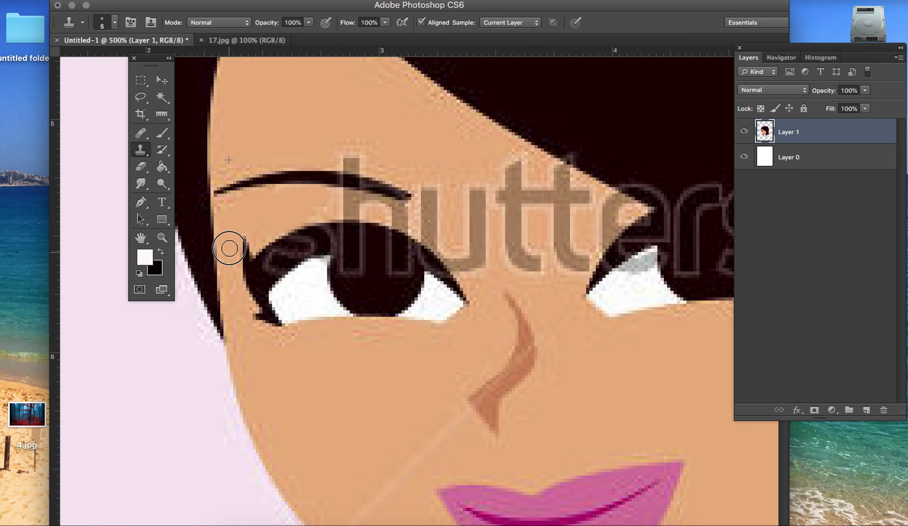
pyautogui.click(295, 167)
pyautogui.keyDown('alt'); pyautogui.click(317, 127); pyautogui.keyUp('alt')
pyautogui.moveTo(348, 158)
pyautogui.mouseDown()
pyautogui.moveTo(358, 161)
pyautogui.moveTo(340, 158)
pyautogui.moveTo(355, 163)
pyautogui.moveTo(341, 145)
pyautogui.moveTo(377, 158)
pyautogui.mouseUp()
pyautogui.press(']')
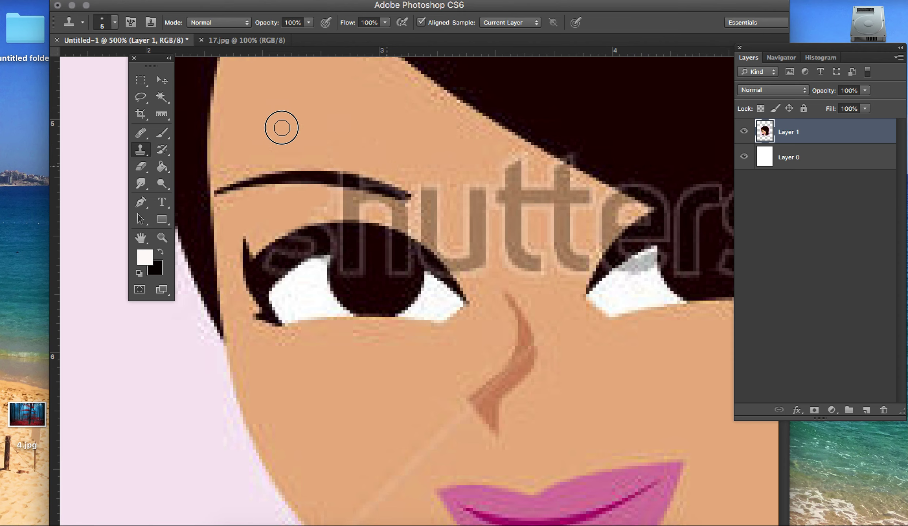
# Clone forehead skin over the part of the h between the left eyebrow and the eyelid, resampling to cover the dark smudge.
pyautogui.moveTo(343, 197); pyautogui.dragTo(346, 172)
pyautogui.click(345, 159)
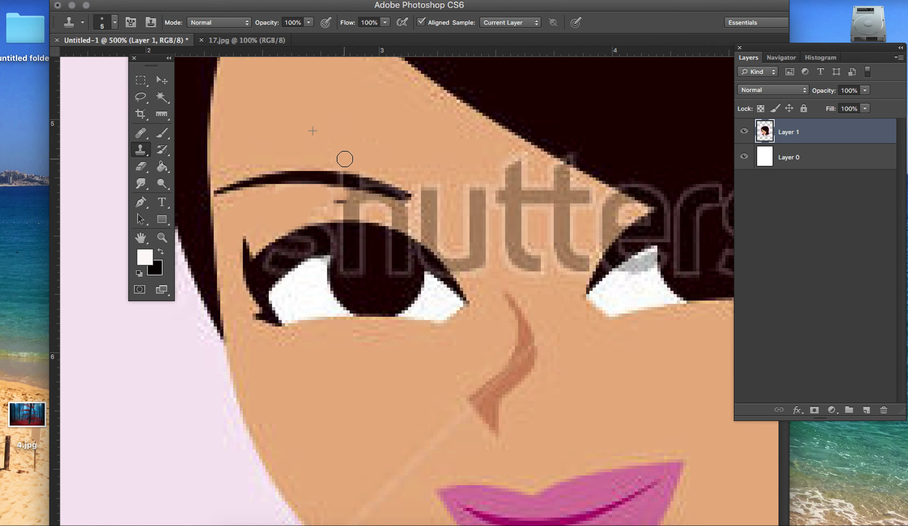
pyautogui.keyDown('alt'); pyautogui.click(352, 132); pyautogui.keyUp('alt')
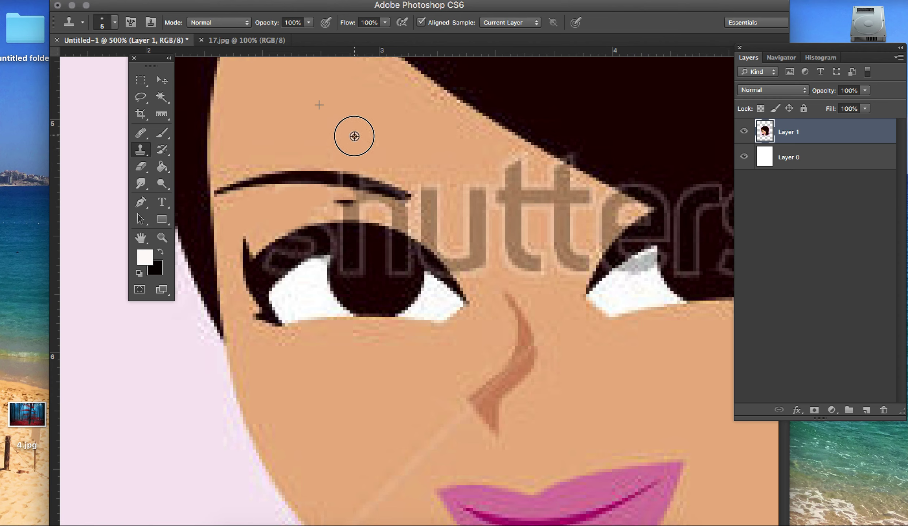
pyautogui.moveTo(345, 202)
pyautogui.mouseDown()
pyautogui.moveTo(350, 212)
pyautogui.moveTo(359, 197)
pyautogui.moveTo(403, 211)
pyautogui.moveTo(399, 220)
pyautogui.moveTo(411, 225)
pyautogui.moveTo(341, 199)
pyautogui.mouseUp()
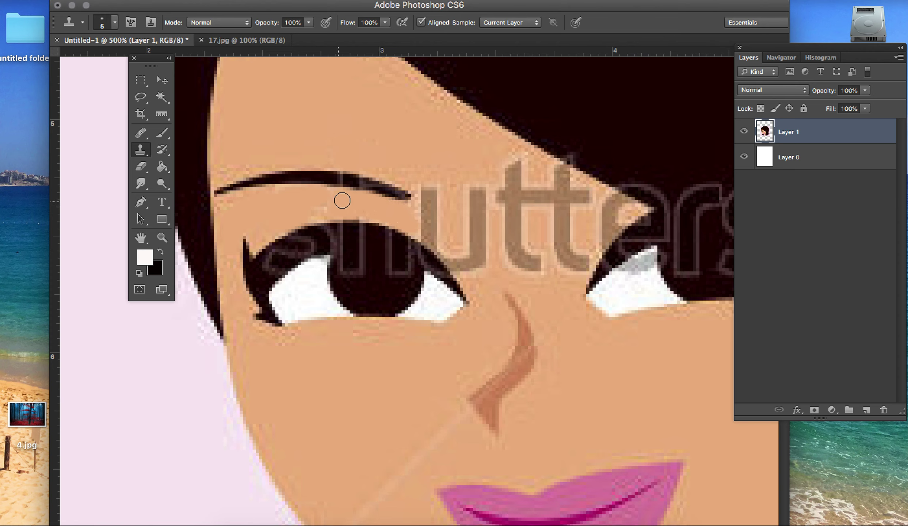
pyautogui.click(335, 179)
# Clone freshly sampled forehead skin over the watermark's letter u between the left eye and the nose bridge.
pyautogui.hscroll(5, 337, 136)
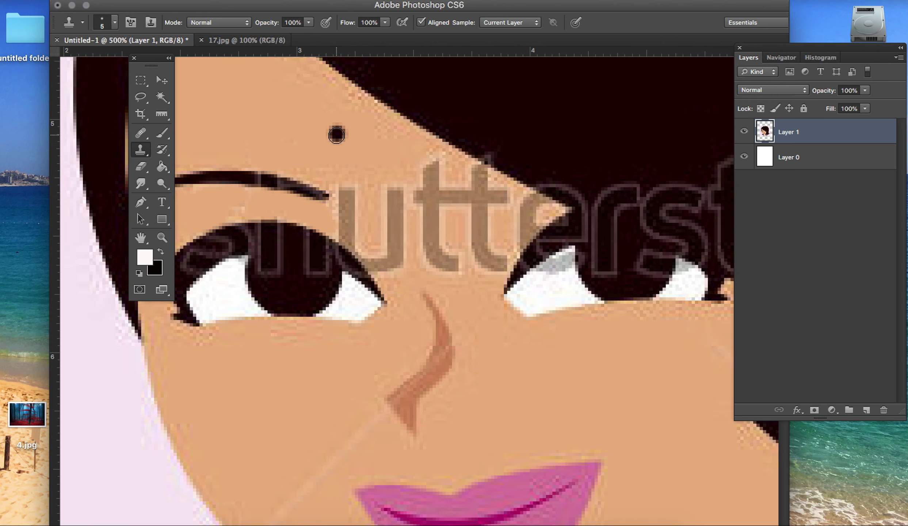
pyautogui.scroll(2, 337, 136)
pyautogui.hscroll(2, 337, 135)
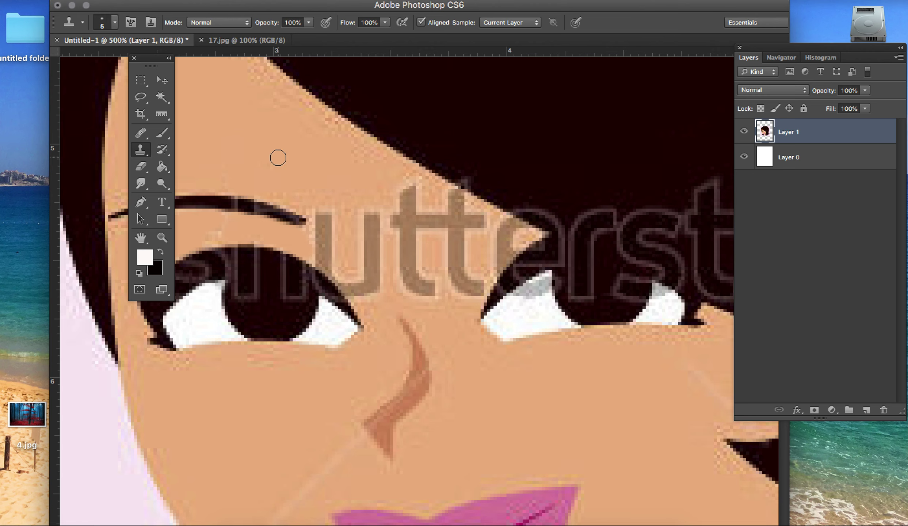
pyautogui.moveTo(324, 218)
pyautogui.mouseDown()
pyautogui.moveTo(331, 222)
pyautogui.moveTo(314, 208)
pyautogui.moveTo(330, 218)
pyautogui.moveTo(318, 229)
pyautogui.moveTo(328, 242)
pyautogui.moveTo(314, 237)
pyautogui.moveTo(317, 223)
pyautogui.moveTo(328, 255)
pyautogui.moveTo(319, 257)
pyautogui.moveTo(361, 298)
pyautogui.moveTo(336, 231)
pyautogui.mouseUp()
pyautogui.keyDown('alt'); pyautogui.click(233, 129); pyautogui.keyUp('alt')
pyautogui.keyDown('alt'); pyautogui.click(256, 138); pyautogui.keyUp('alt')
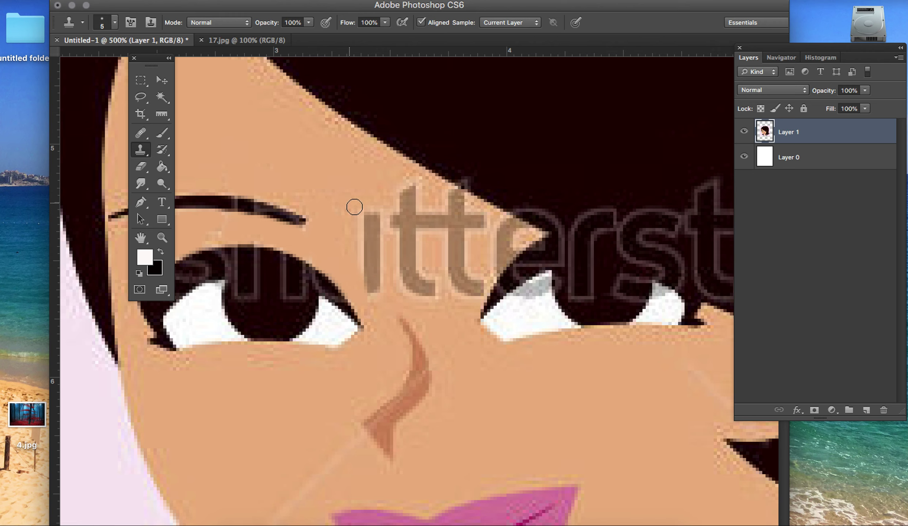
pyautogui.moveTo(363, 208)
pyautogui.mouseDown()
pyautogui.moveTo(373, 214)
pyautogui.moveTo(350, 205)
pyautogui.moveTo(375, 225)
pyautogui.moveTo(365, 219)
pyautogui.moveTo(356, 231)
pyautogui.moveTo(371, 237)
pyautogui.moveTo(372, 262)
pyautogui.mouseUp()
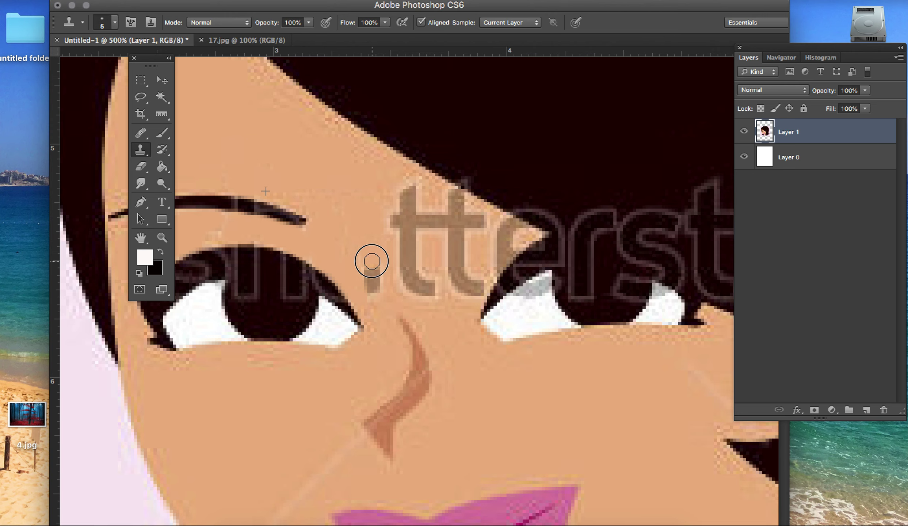
pyautogui.keyDown('alt'); pyautogui.click(307, 174); pyautogui.keyUp('alt')
pyautogui.moveTo(365, 240)
pyautogui.mouseDown()
pyautogui.moveTo(378, 283)
pyautogui.moveTo(365, 281)
pyautogui.mouseUp()
# Sample clean white in the right eye and clone it over the grey watermark patch at the inner side of that eye.
pyautogui.hscroll(10, 437, 301)
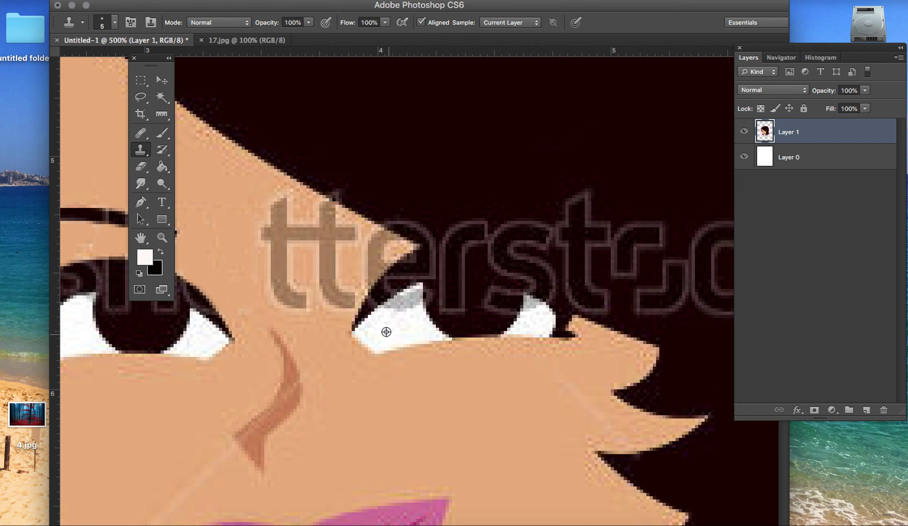
pyautogui.moveTo(412, 297); pyautogui.dragTo(391, 321)
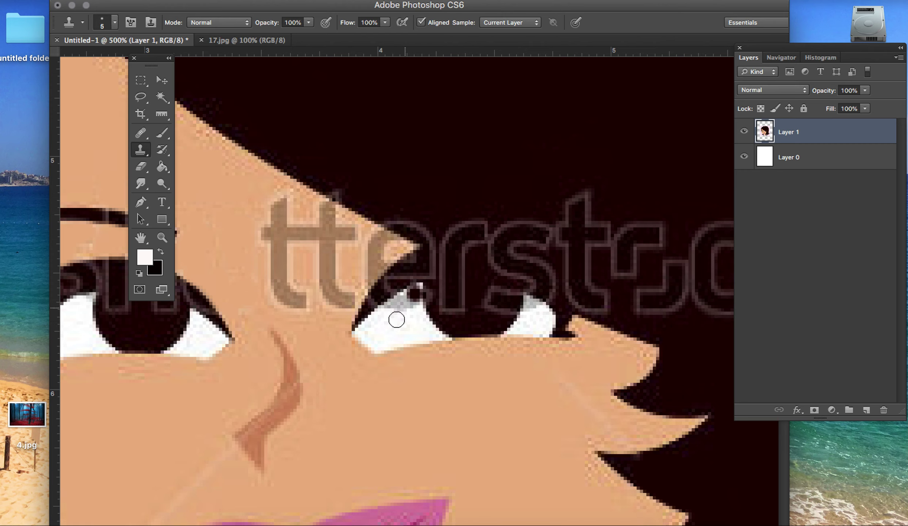
pyautogui.keyDown('alt'); pyautogui.click(386, 333); pyautogui.keyUp('alt')
pyautogui.moveTo(388, 313); pyautogui.dragTo(414, 297)
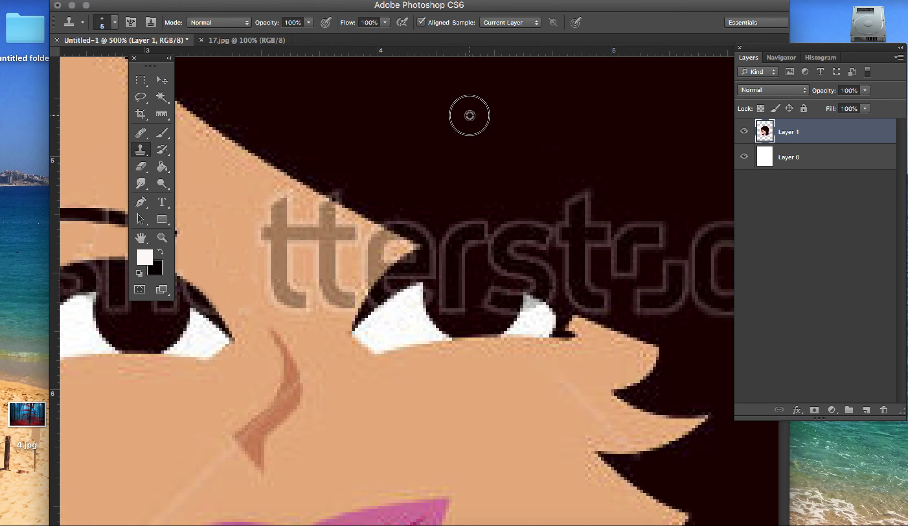
# Sample clean dark hair and clone it over the watermark's letters r and s above the right eye.
pyautogui.keyDown('alt'); pyautogui.click(467, 132); pyautogui.keyUp('alt')
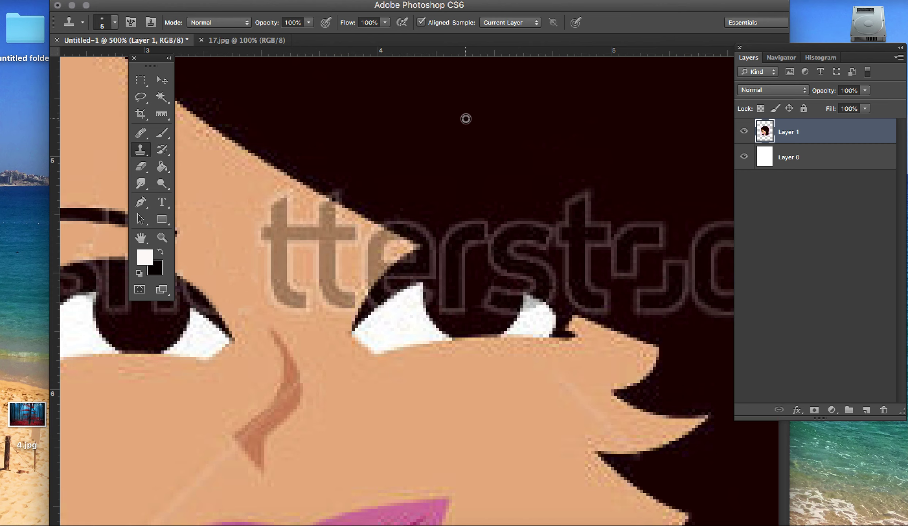
pyautogui.moveTo(477, 234)
pyautogui.mouseDown()
pyautogui.moveTo(464, 249)
pyautogui.moveTo(452, 229)
pyautogui.moveTo(442, 237)
pyautogui.moveTo(452, 288)
pyautogui.moveTo(449, 297)
pyautogui.moveTo(443, 273)
pyautogui.moveTo(444, 309)
pyautogui.moveTo(464, 279)
pyautogui.moveTo(462, 309)
pyautogui.moveTo(455, 248)
pyautogui.moveTo(435, 278)
pyautogui.moveTo(432, 236)
pyautogui.moveTo(335, 187)
pyautogui.moveTo(398, 208)
pyautogui.mouseUp()
pyautogui.hscroll(-5, 415, 212)
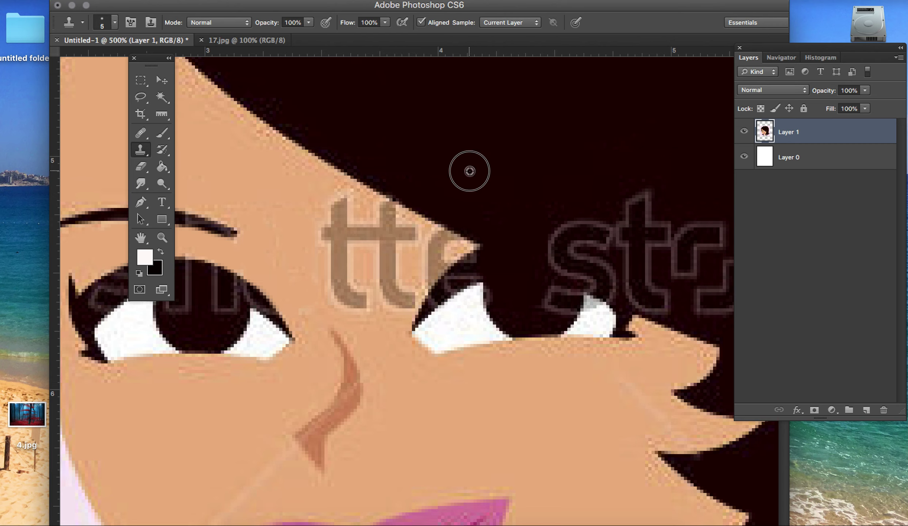
pyautogui.moveTo(563, 233)
pyautogui.mouseDown()
pyautogui.moveTo(559, 254)
pyautogui.moveTo(556, 229)
pyautogui.moveTo(602, 242)
pyautogui.moveTo(601, 227)
pyautogui.moveTo(572, 245)
pyautogui.moveTo(564, 267)
pyautogui.moveTo(584, 262)
pyautogui.moveTo(604, 276)
pyautogui.moveTo(595, 265)
pyautogui.moveTo(575, 267)
pyautogui.moveTo(579, 283)
pyautogui.moveTo(614, 288)
pyautogui.mouseUp()
pyautogui.moveTo(557, 289)
pyautogui.mouseDown()
pyautogui.moveTo(545, 300)
pyautogui.moveTo(562, 304)
pyautogui.moveTo(571, 282)
pyautogui.mouseUp()
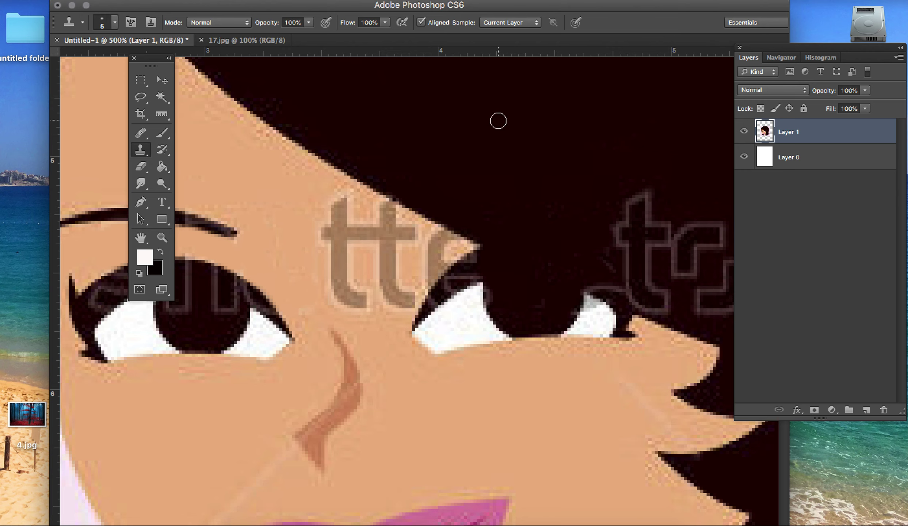
# Resample clean dark hair and clone it over the watermark's letter t beside the right eye, undoing a stray stroke.
pyautogui.keyDown('alt'); pyautogui.click(505, 125); pyautogui.keyUp('alt')
pyautogui.moveTo(576, 198)
pyautogui.mouseDown()
pyautogui.moveTo(608, 188)
pyautogui.moveTo(629, 225)
pyautogui.moveTo(646, 182)
pyautogui.moveTo(648, 212)
pyautogui.moveTo(621, 224)
pyautogui.moveTo(618, 236)
pyautogui.moveTo(633, 241)
pyautogui.moveTo(659, 218)
pyautogui.moveTo(656, 240)
pyautogui.mouseUp()
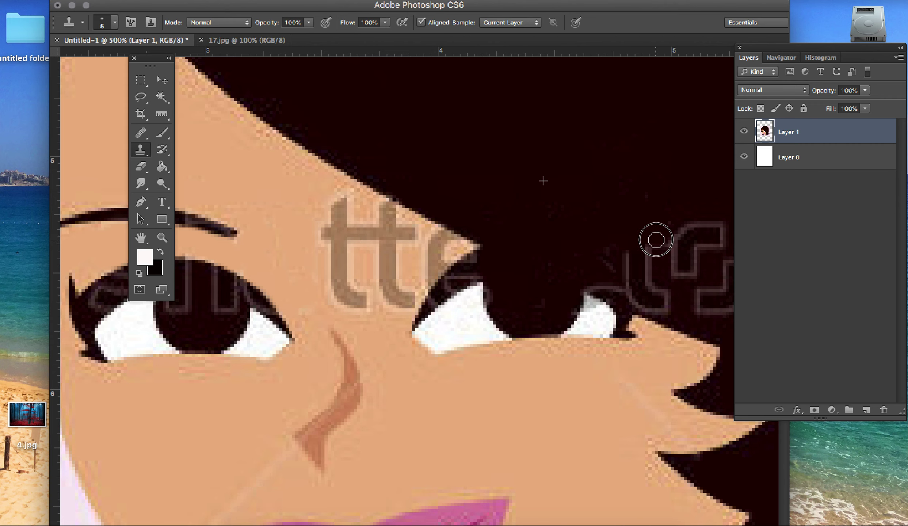
pyautogui.moveTo(656, 240)
pyautogui.mouseDown()
pyautogui.moveTo(617, 243)
pyautogui.moveTo(624, 265)
pyautogui.moveTo(607, 262)
pyautogui.moveTo(616, 276)
pyautogui.moveTo(587, 276)
pyautogui.moveTo(625, 280)
pyautogui.moveTo(639, 293)
pyautogui.mouseUp()
pyautogui.hotkey('ctrl', 'z')
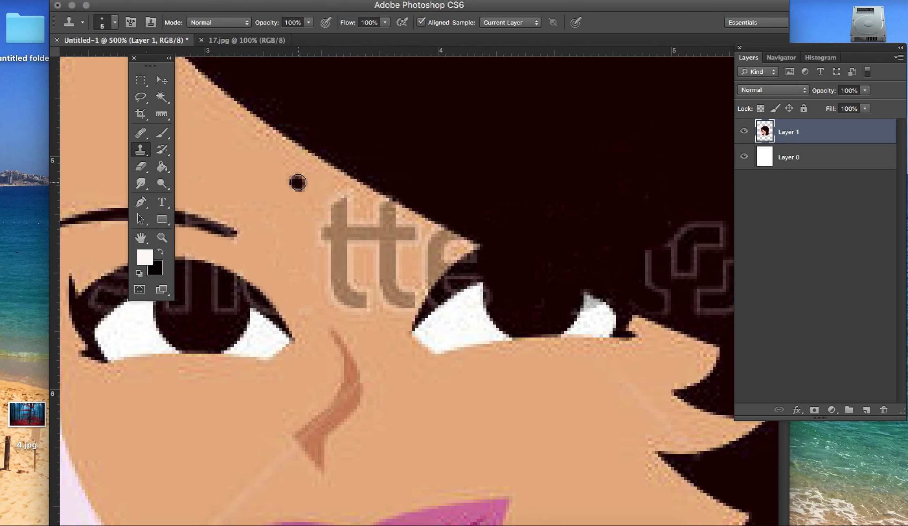
# Clone freshly sampled forehead skin over the watermark's first letter t between the eyebrow and the nose bridge, resampling as needed.
pyautogui.scroll(3, 297, 183)
pyautogui.hscroll(-4, 298, 183)
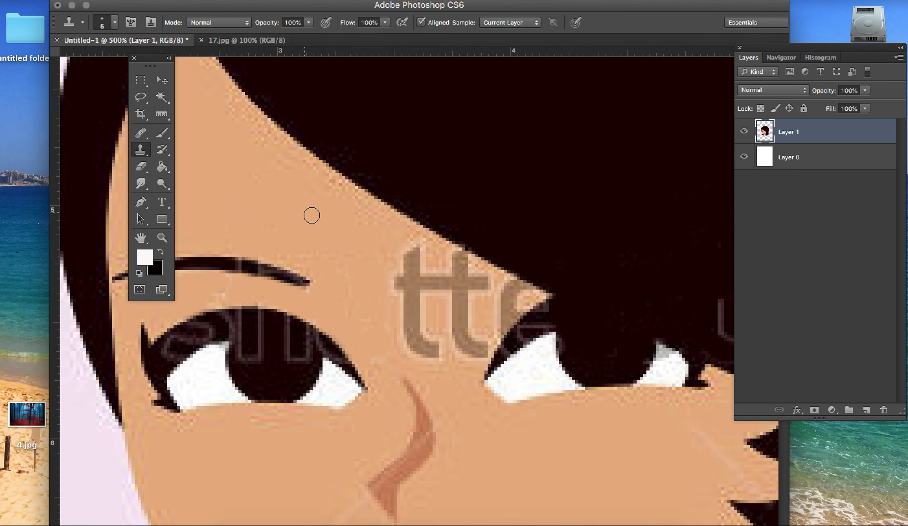
pyautogui.keyDown('alt'); pyautogui.click(287, 212); pyautogui.keyUp('alt')
pyautogui.moveTo(407, 255)
pyautogui.mouseDown()
pyautogui.moveTo(419, 274)
pyautogui.moveTo(403, 273)
pyautogui.moveTo(407, 284)
pyautogui.moveTo(391, 277)
pyautogui.moveTo(405, 288)
pyautogui.moveTo(409, 314)
pyautogui.moveTo(432, 287)
pyautogui.mouseUp()
pyautogui.keyDown('alt'); pyautogui.click(328, 217); pyautogui.keyUp('alt')
pyautogui.keyDown('alt'); pyautogui.click(355, 255); pyautogui.keyUp('alt')
pyautogui.keyDown('alt'); pyautogui.click(381, 264); pyautogui.keyUp('alt')
pyautogui.moveTo(405, 322)
pyautogui.mouseDown()
pyautogui.moveTo(405, 345)
pyautogui.moveTo(417, 351)
pyautogui.moveTo(409, 324)
pyautogui.moveTo(428, 353)
pyautogui.moveTo(415, 323)
pyautogui.moveTo(439, 359)
pyautogui.moveTo(411, 315)
pyautogui.mouseUp()
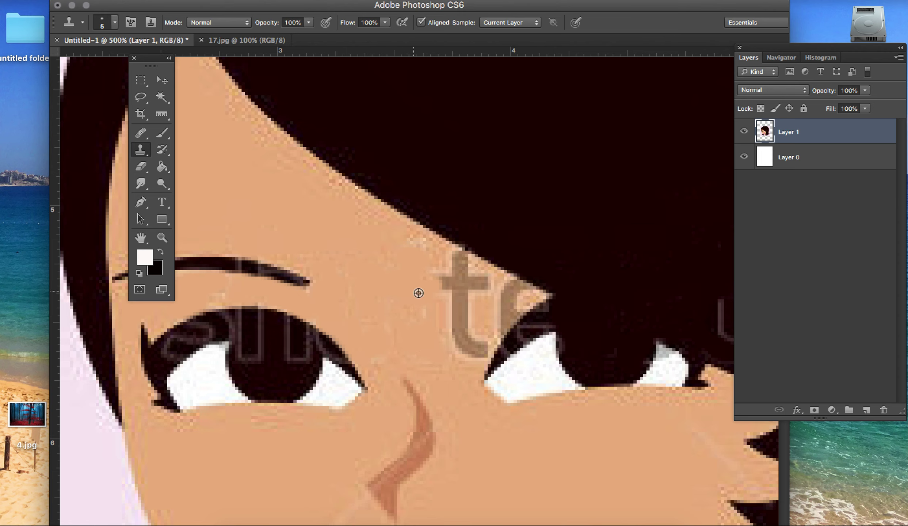
# Clone resampled forehead skin over the watermark's second letter t and the part of the letter e beside the right eye.
pyautogui.moveTo(446, 289)
pyautogui.mouseDown()
pyautogui.moveTo(453, 257)
pyautogui.moveTo(464, 262)
pyautogui.moveTo(452, 310)
pyautogui.moveTo(471, 311)
pyautogui.moveTo(470, 295)
pyautogui.moveTo(455, 291)
pyautogui.moveTo(486, 284)
pyautogui.mouseUp()
pyautogui.keyDown('alt'); pyautogui.click(402, 263); pyautogui.keyUp('alt')
pyautogui.keyDown('alt'); pyautogui.click(303, 214); pyautogui.keyUp('alt')
pyautogui.moveTo(471, 346)
pyautogui.mouseDown()
pyautogui.moveTo(456, 312)
pyautogui.moveTo(465, 364)
pyautogui.moveTo(480, 337)
pyautogui.moveTo(441, 341)
pyautogui.moveTo(417, 316)
pyautogui.moveTo(439, 313)
pyautogui.moveTo(470, 341)
pyautogui.mouseUp()
pyautogui.keyDown('alt'); pyautogui.click(431, 298); pyautogui.keyUp('alt')
pyautogui.moveTo(489, 312)
pyautogui.mouseDown()
pyautogui.moveTo(502, 286)
pyautogui.moveTo(528, 294)
pyautogui.moveTo(480, 338)
pyautogui.mouseUp()
# Enlarge the Clone Stamp brush to 30 px and clone clean dark hair over the watermark's remaining letters in the hair.
pyautogui.press('z')
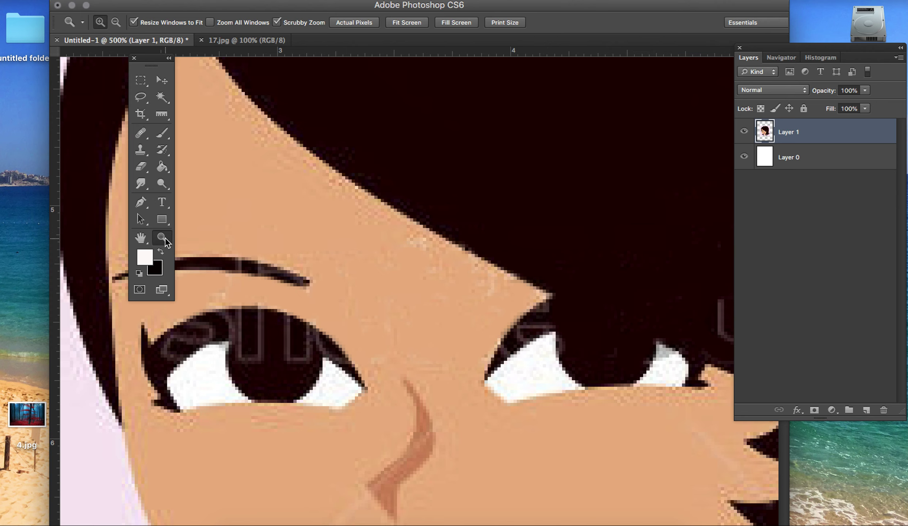
pyautogui.press('alt')
pyautogui.press('alt')
pyautogui.press('alt')
pyautogui.keyDown('alt'); pyautogui.click(422, 228); pyautogui.keyUp('alt')
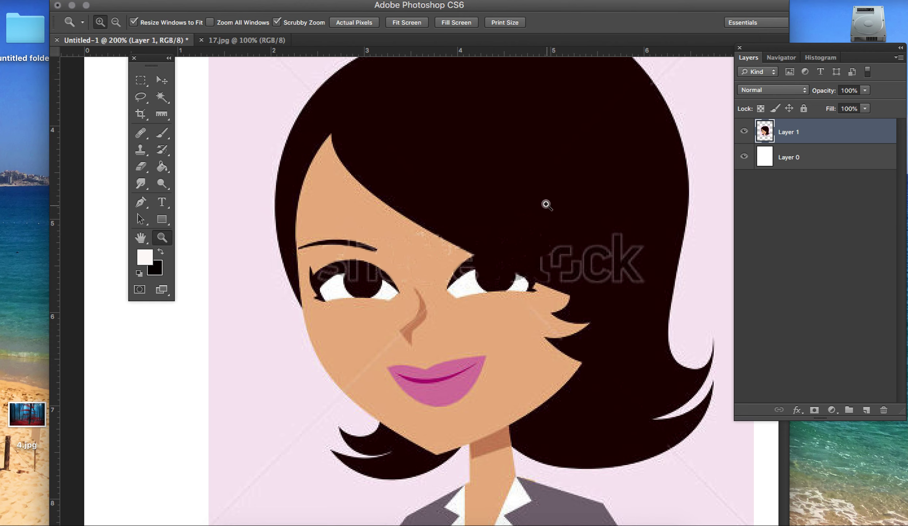
pyautogui.click(141, 150)
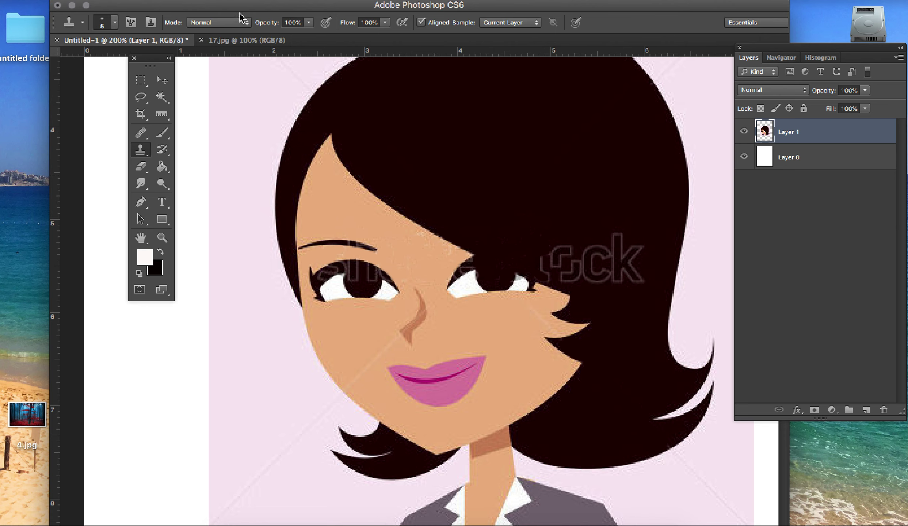
pyautogui.click(115, 23)
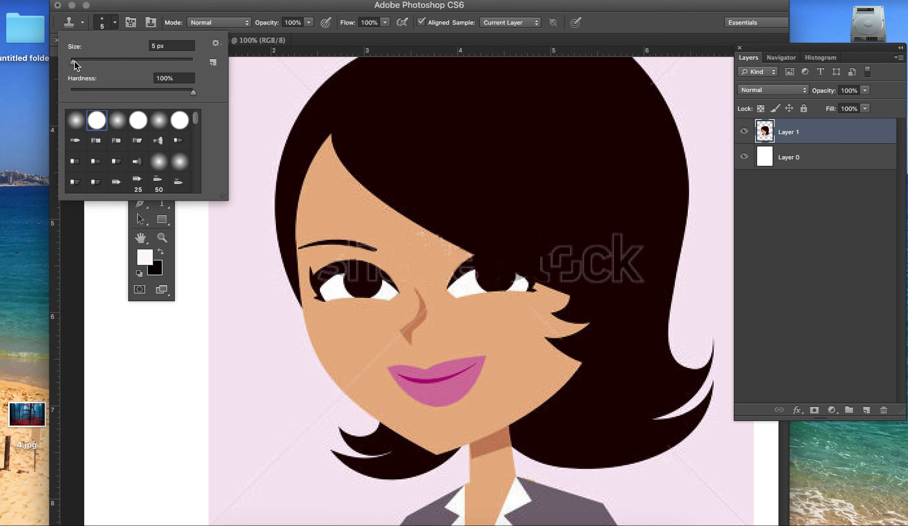
pyautogui.moveTo(75, 60); pyautogui.dragTo(88, 60)
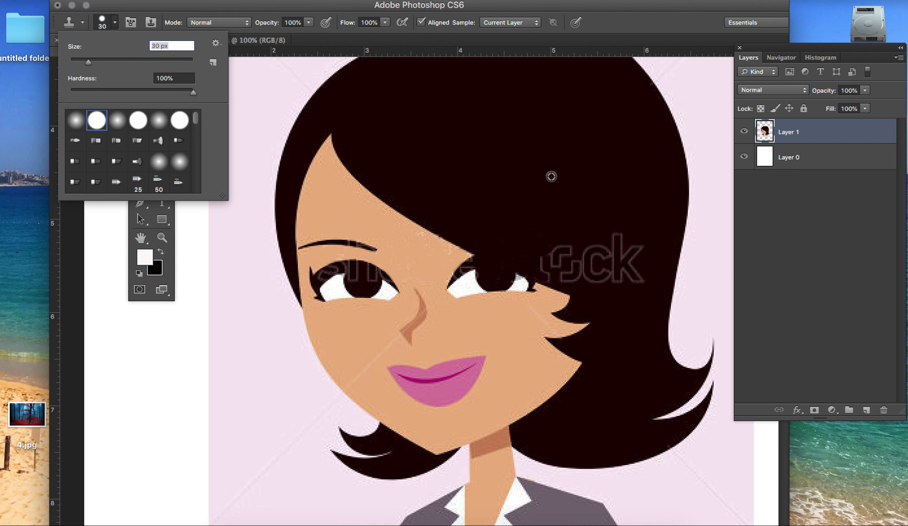
pyautogui.click(550, 164)
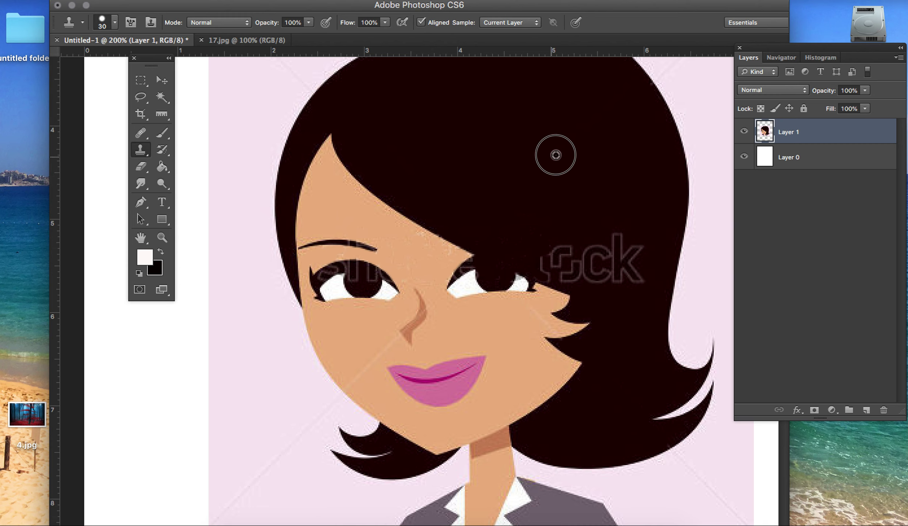
pyautogui.keyDown('alt'); pyautogui.click(555, 164); pyautogui.keyUp('alt')
pyautogui.moveTo(576, 224)
pyautogui.mouseDown()
pyautogui.moveTo(554, 232)
pyautogui.moveTo(574, 254)
pyautogui.moveTo(553, 253)
pyautogui.moveTo(558, 261)
pyautogui.moveTo(628, 261)
pyautogui.moveTo(620, 243)
pyautogui.moveTo(618, 270)
pyautogui.mouseUp()
# Reduce the Clone Stamp brush to 5 px and clone dark hair over the watermark letters across the left eye's lid and pupil.
pyautogui.hscroll(-5, 618, 269)
pyautogui.scroll(3, 618, 270)
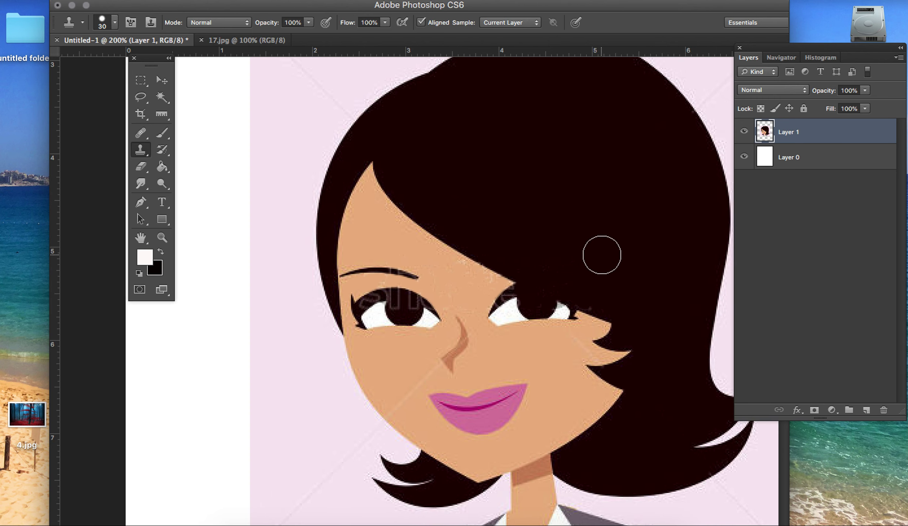
pyautogui.click(164, 238)
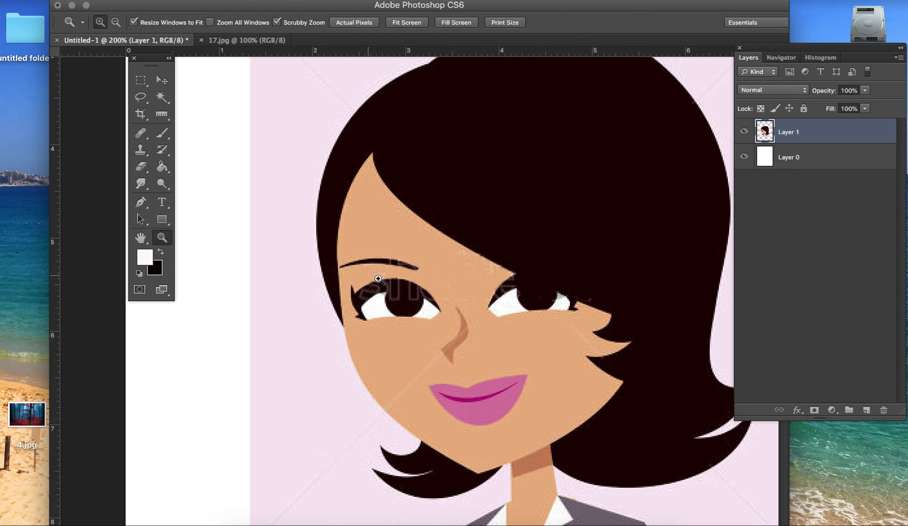
pyautogui.click(410, 294)
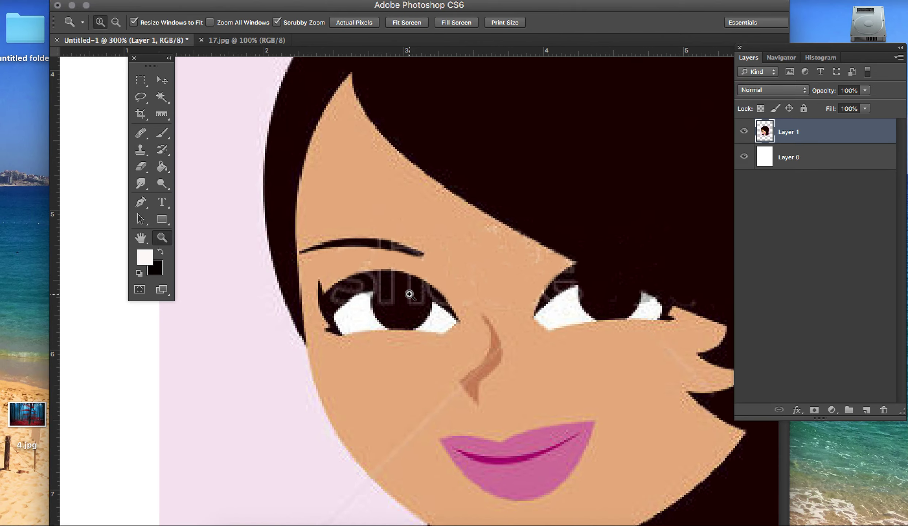
pyautogui.click(410, 294)
pyautogui.click(409, 295)
pyautogui.click(410, 294)
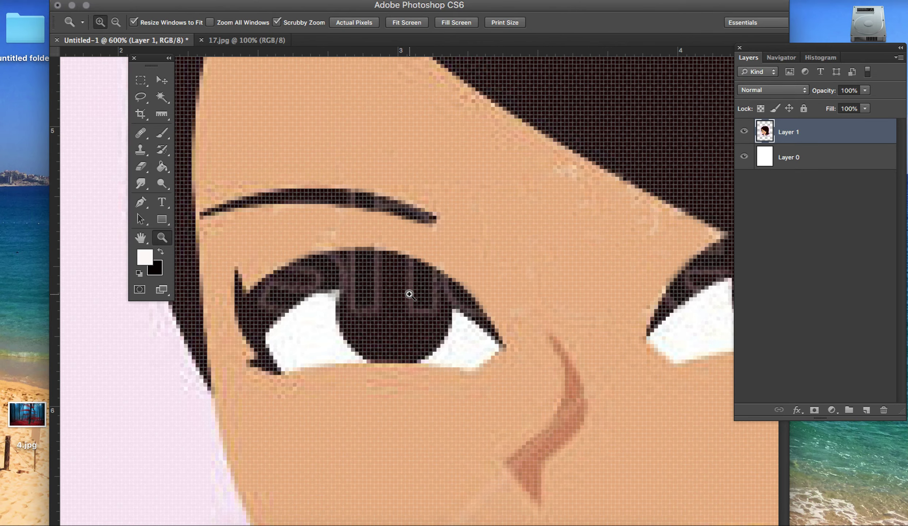
pyautogui.keyDown('alt'); pyautogui.click(410, 294); pyautogui.keyUp('alt')
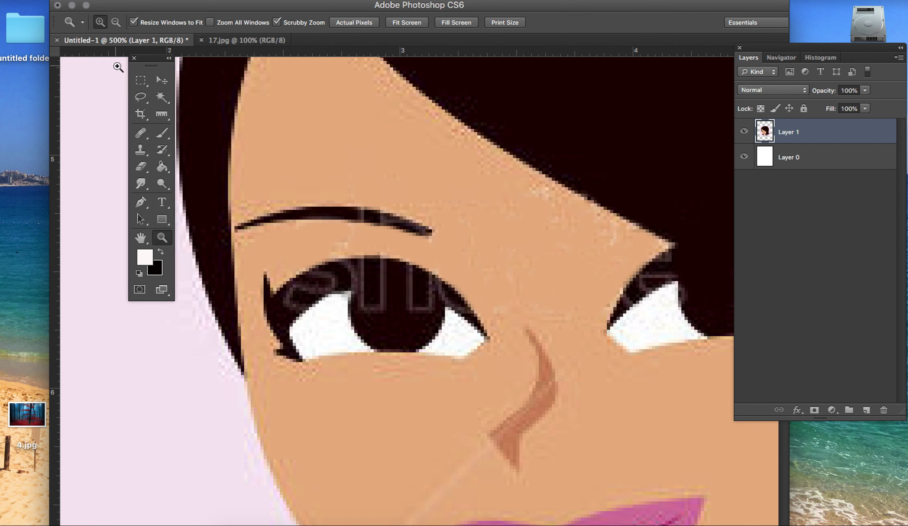
pyautogui.click(145, 156)
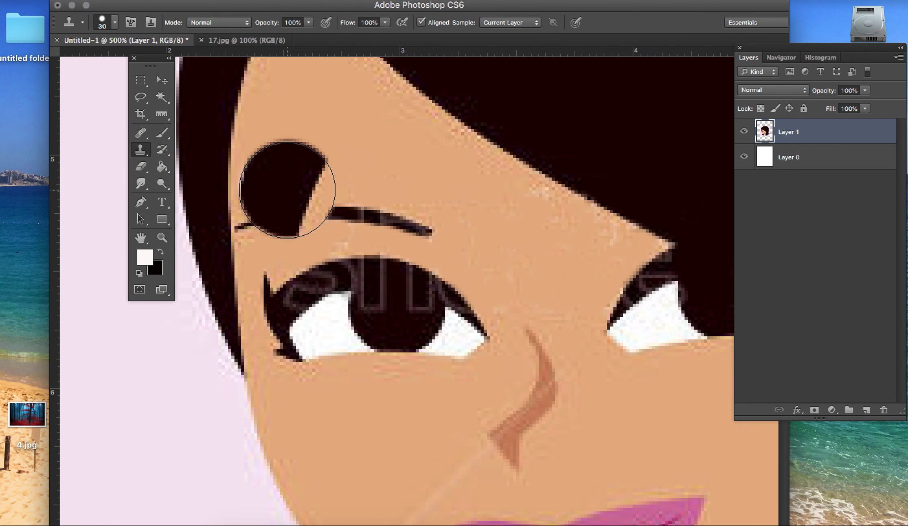
pyautogui.click(116, 23)
pyautogui.moveTo(87, 61); pyautogui.dragTo(73, 66)
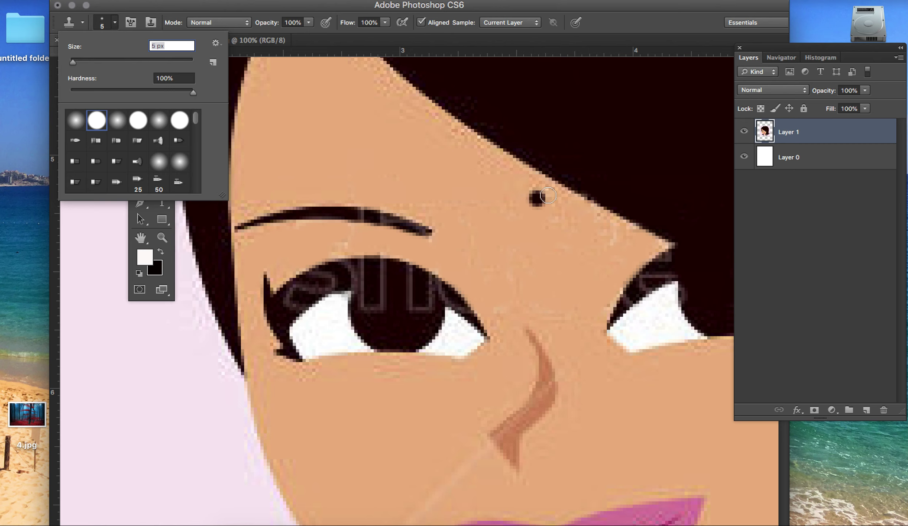
pyautogui.press('Return')
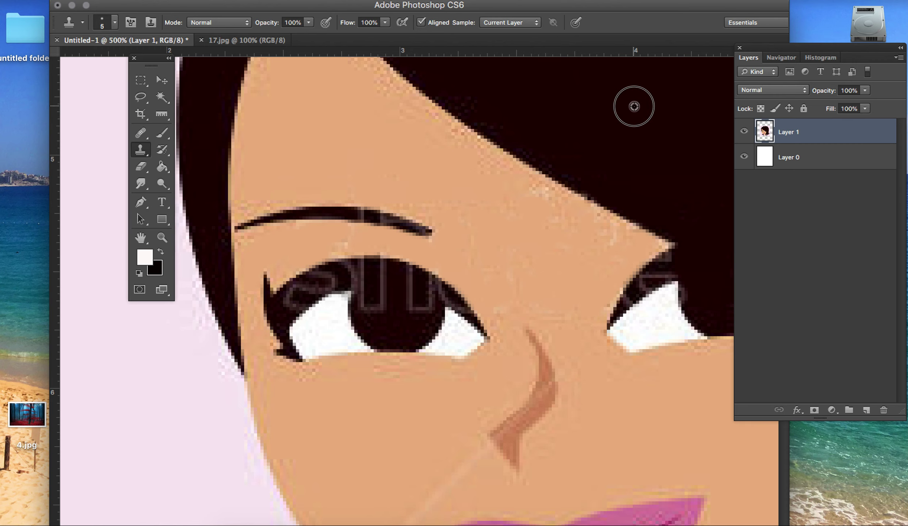
pyautogui.moveTo(391, 297)
pyautogui.mouseDown()
pyautogui.moveTo(366, 306)
pyautogui.moveTo(366, 282)
pyautogui.moveTo(376, 282)
pyautogui.moveTo(362, 273)
pyautogui.moveTo(389, 275)
pyautogui.moveTo(382, 270)
pyautogui.moveTo(429, 289)
pyautogui.moveTo(421, 281)
pyautogui.moveTo(412, 307)
pyautogui.moveTo(418, 295)
pyautogui.moveTo(424, 308)
pyautogui.moveTo(450, 298)
pyautogui.moveTo(402, 278)
pyautogui.moveTo(350, 271)
pyautogui.moveTo(358, 272)
pyautogui.moveTo(318, 276)
pyautogui.moveTo(299, 292)
pyautogui.moveTo(358, 283)
pyautogui.moveTo(320, 282)
pyautogui.moveTo(288, 304)
pyautogui.moveTo(339, 270)
pyautogui.mouseUp()
# Reduce the Clone Stamp brush to 4 px and touch up the left eye's inner corner with freshly sampled dark hair.
pyautogui.click(114, 22)
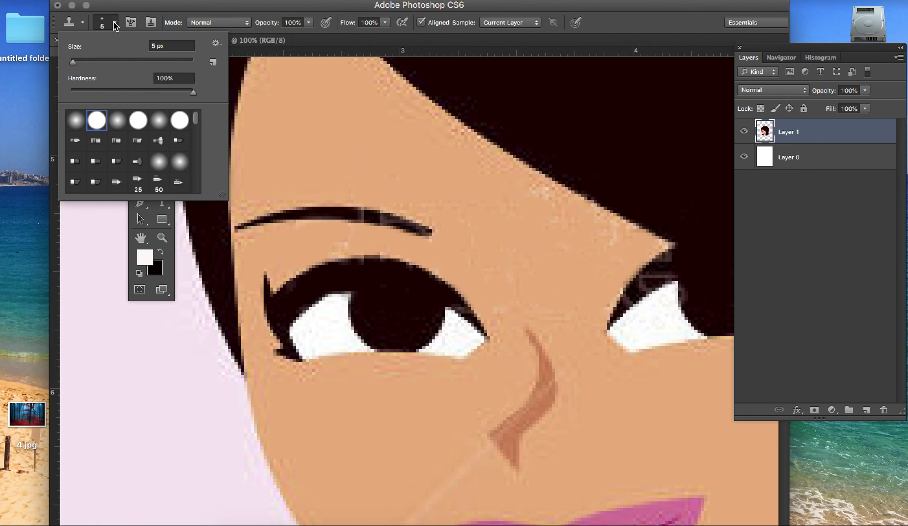
pyautogui.click(72, 63)
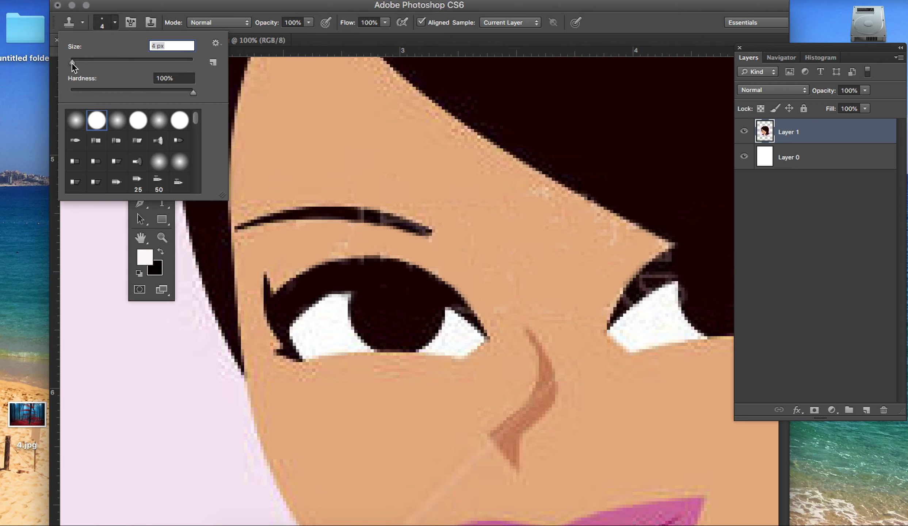
pyautogui.keyDown('alt'); pyautogui.click(613, 107); pyautogui.keyUp('alt')
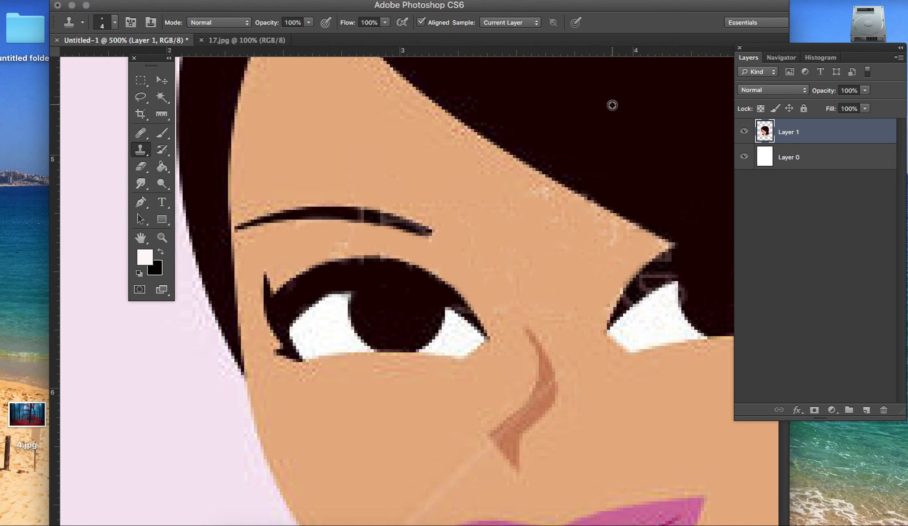
pyautogui.click(460, 308)
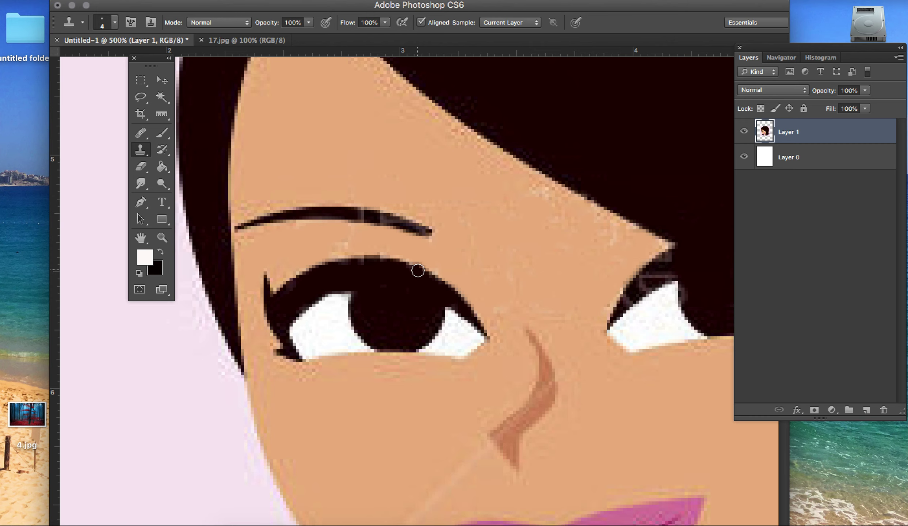
# Clone dark hair over the letter e on the right eye's lid and clean white over the grey patch at its outer side.
pyautogui.hscroll(5, 668, 259)
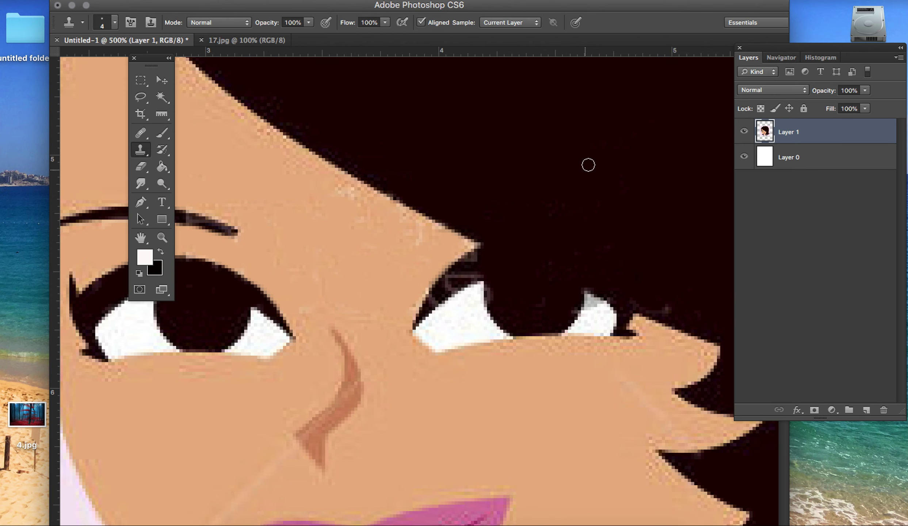
pyautogui.keyDown('alt'); pyautogui.click(591, 158); pyautogui.keyUp('alt')
pyautogui.moveTo(494, 261)
pyautogui.mouseDown()
pyautogui.moveTo(431, 299)
pyautogui.moveTo(509, 236)
pyautogui.mouseUp()
pyautogui.keyDown('alt'); pyautogui.click(454, 325); pyautogui.keyUp('alt')
pyautogui.moveTo(601, 309)
pyautogui.mouseDown()
pyautogui.moveTo(592, 300)
pyautogui.moveTo(593, 308)
pyautogui.mouseUp()
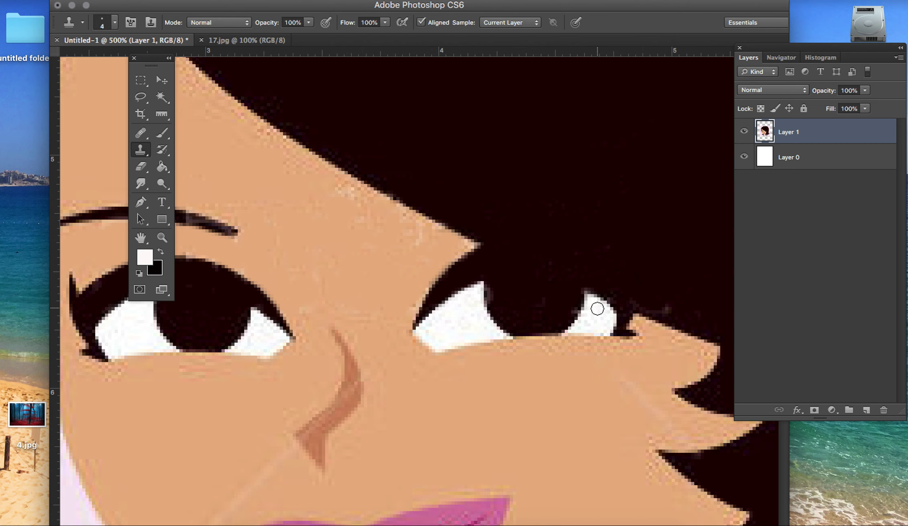
pyautogui.press('z')
pyautogui.keyDown('alt'); pyautogui.click(628, 181); pyautogui.keyUp('alt')
pyautogui.keyDown('alt'); pyautogui.click(628, 181); pyautogui.keyUp('alt')
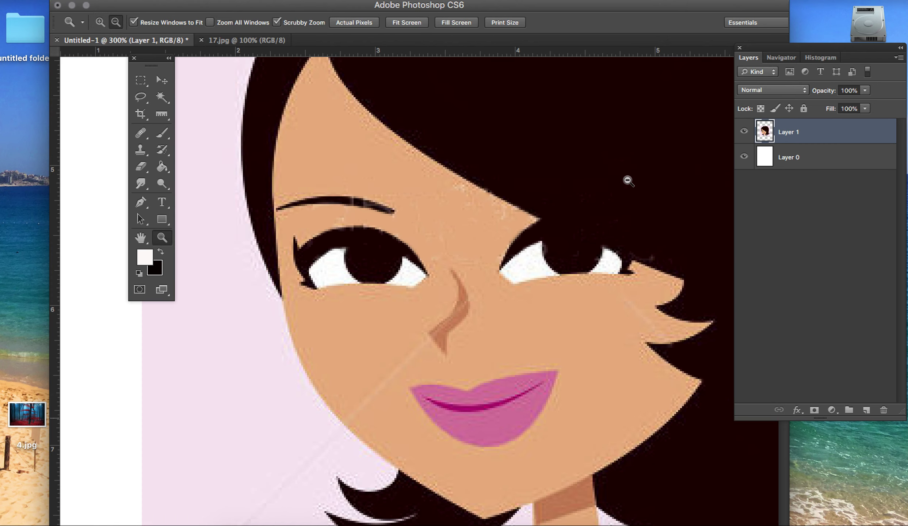
pyautogui.keyDown('alt'); pyautogui.click(629, 181); pyautogui.keyUp('alt')
pyautogui.keyDown('alt'); pyautogui.click(628, 181); pyautogui.keyUp('alt')
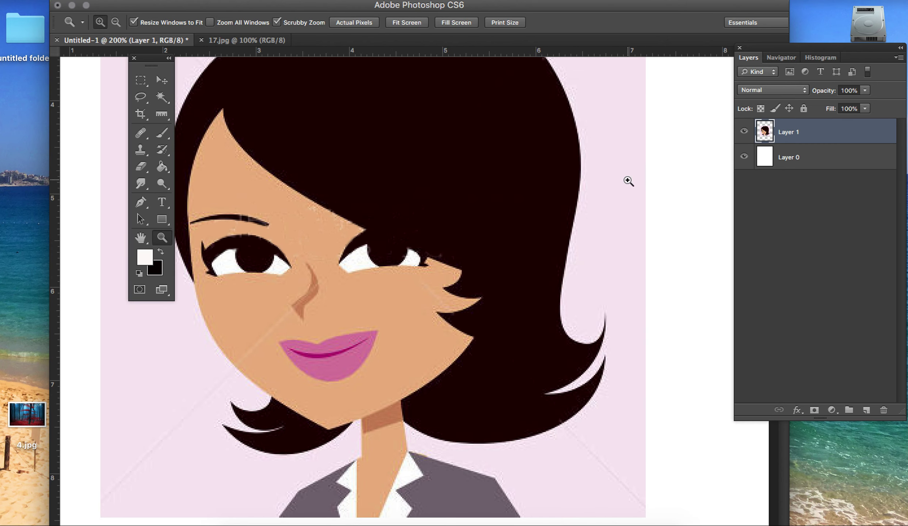
pyautogui.click(629, 180)
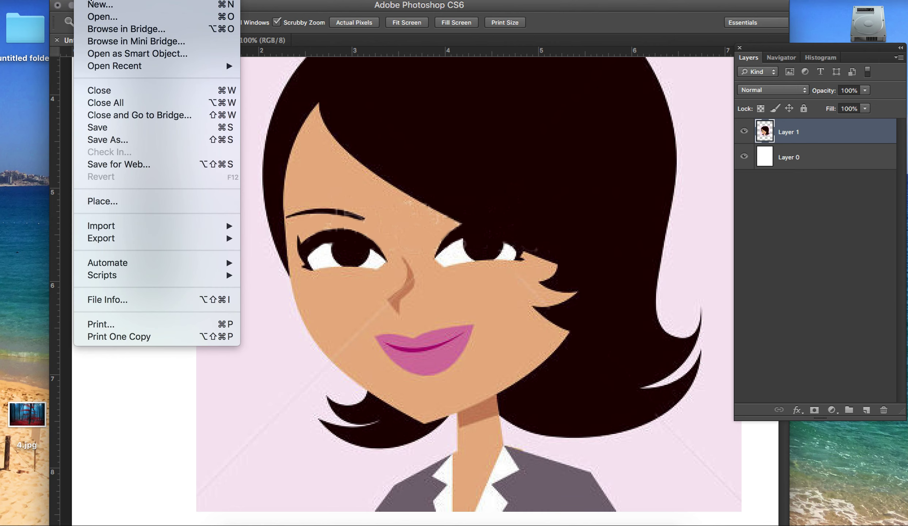
pyautogui.click(104, 139)
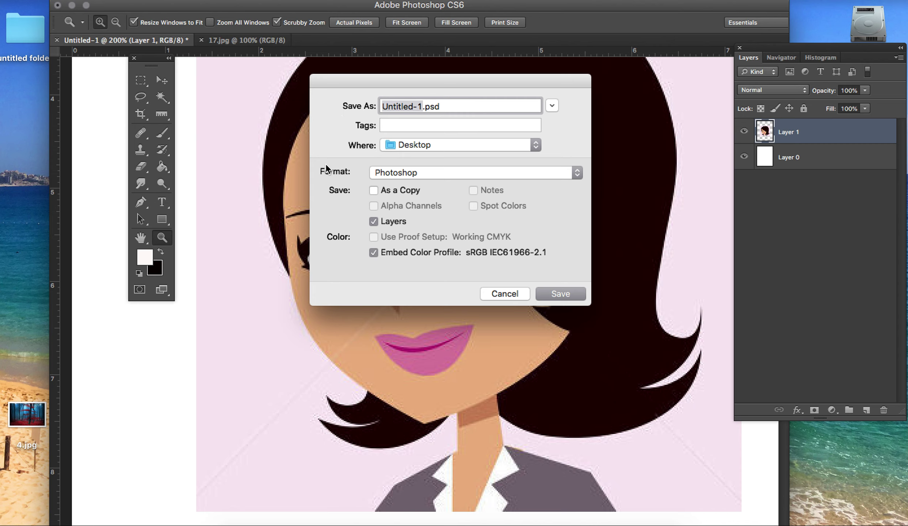
pyautogui.click(411, 174)
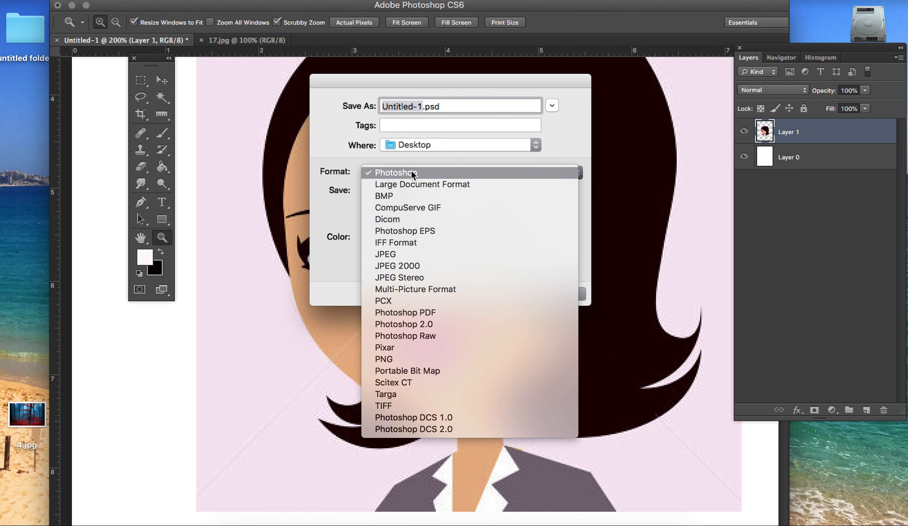
pyautogui.click(412, 174)
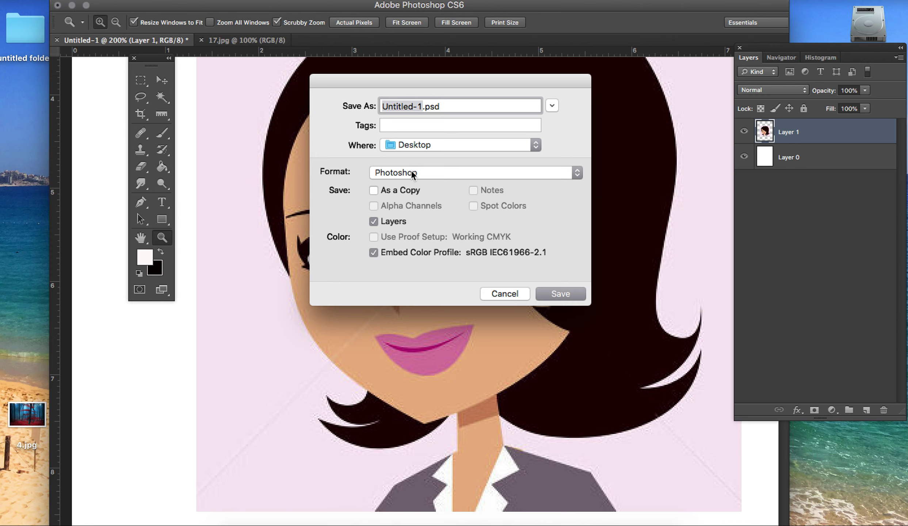
pyautogui.click(412, 174)
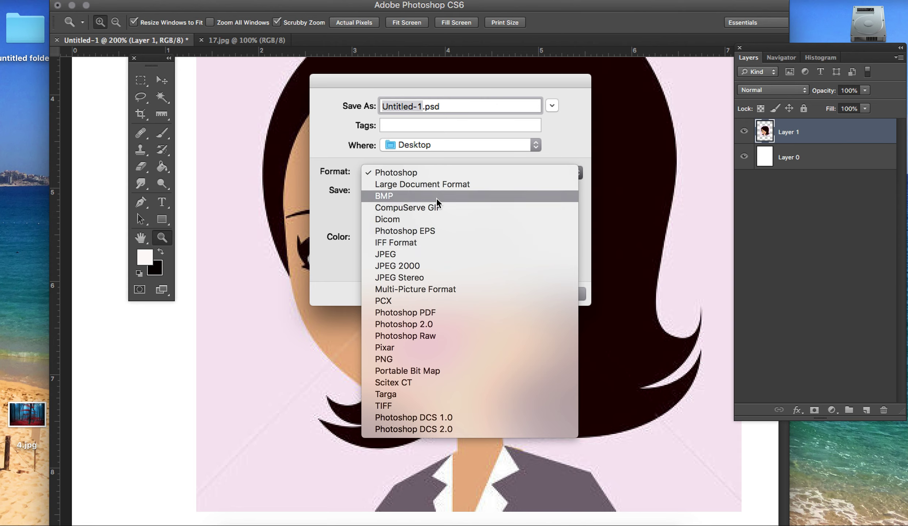
pyautogui.click(423, 253)
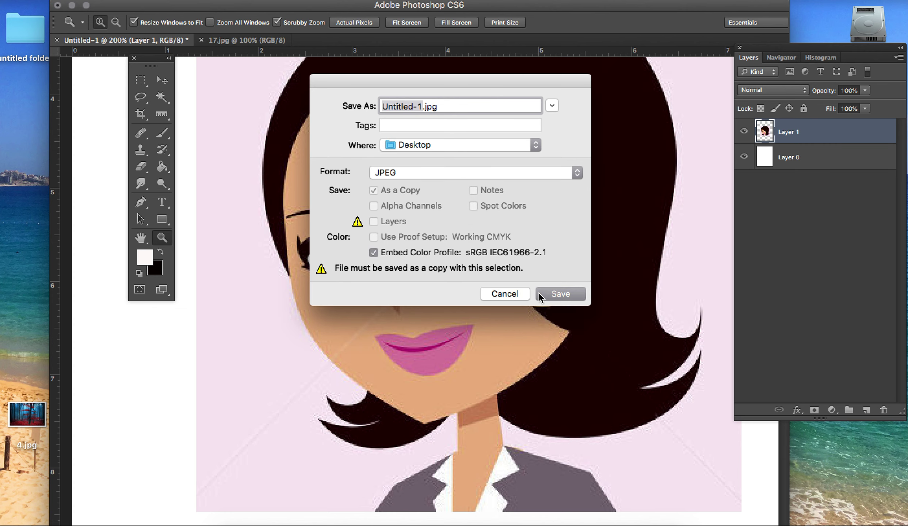
pyautogui.click(508, 294)
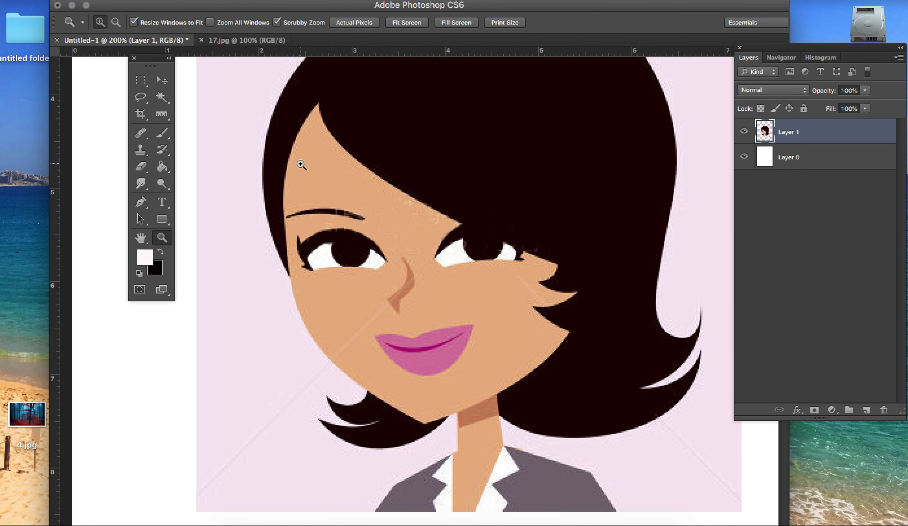
# Scale the portrait layer down to about 72% and move it to the upper middle of the canvas.
pyautogui.keyDown('alt'); pyautogui.click(323, 201); pyautogui.keyUp('alt')
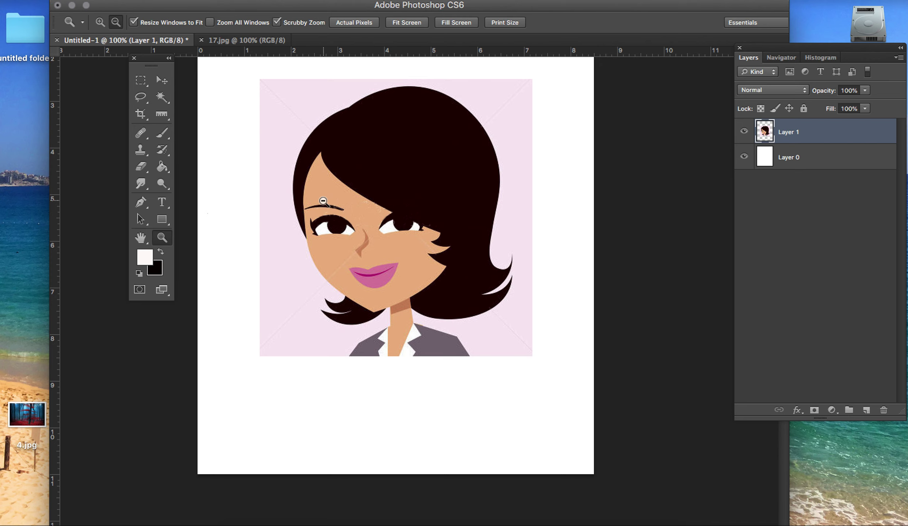
pyautogui.keyDown('alt'); pyautogui.click(323, 201); pyautogui.keyUp('alt')
pyautogui.click(162, 80)
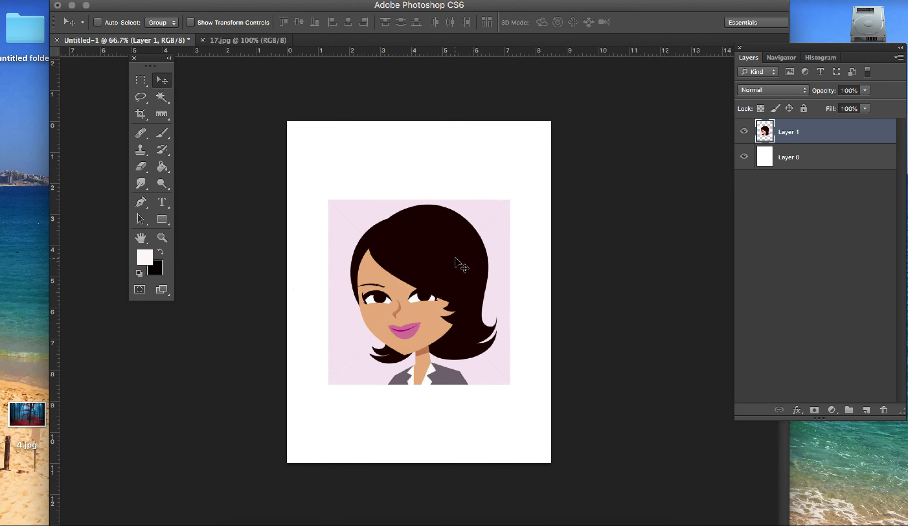
pyautogui.press('super+t')
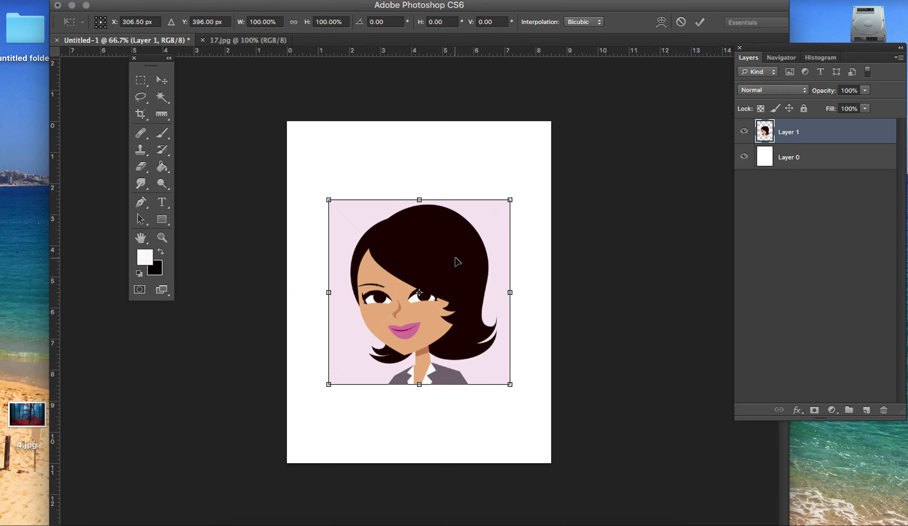
pyautogui.click(511, 199)
pyautogui.moveTo(510, 199); pyautogui.dragTo(459, 252)
pyautogui.moveTo(426, 283); pyautogui.dragTo(463, 160)
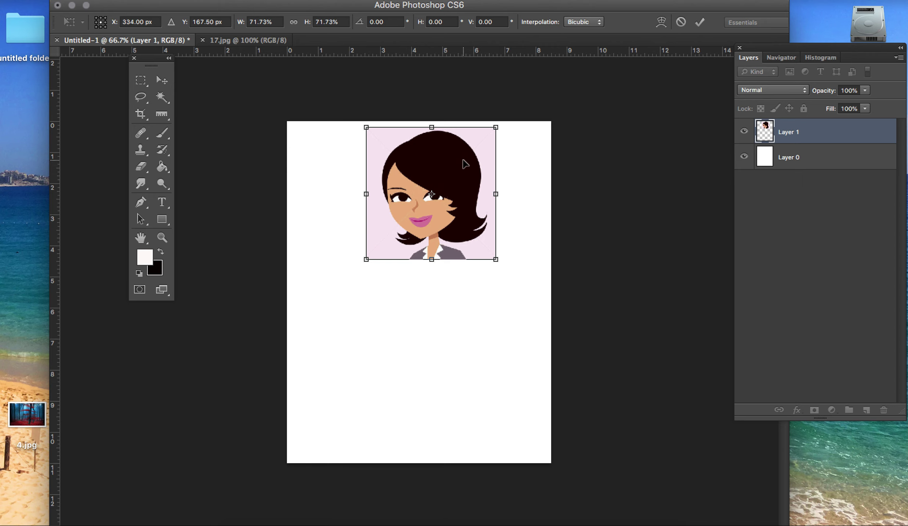
pyautogui.press('Return')
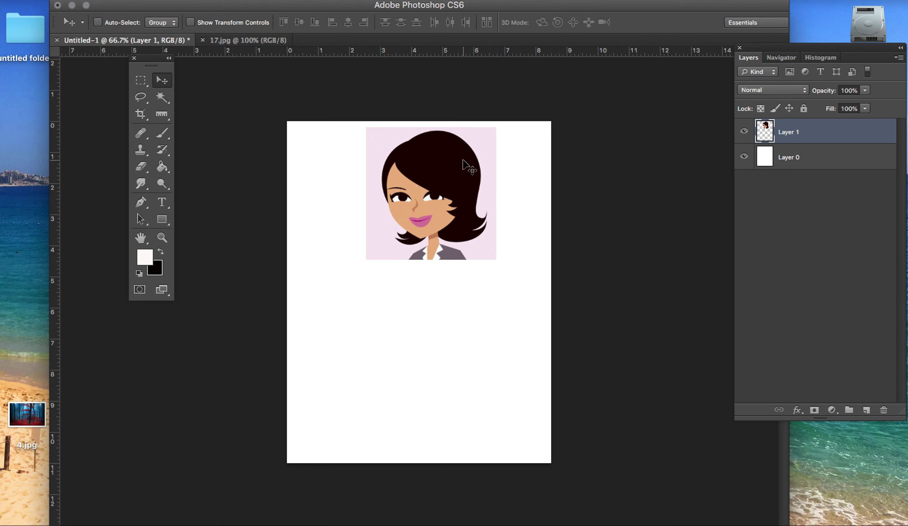
# Hide the white Layer 0 behind the portrait and delete it so the canvas background is transparent.
pyautogui.click(744, 157)
pyautogui.click(744, 156)
pyautogui.click(744, 157)
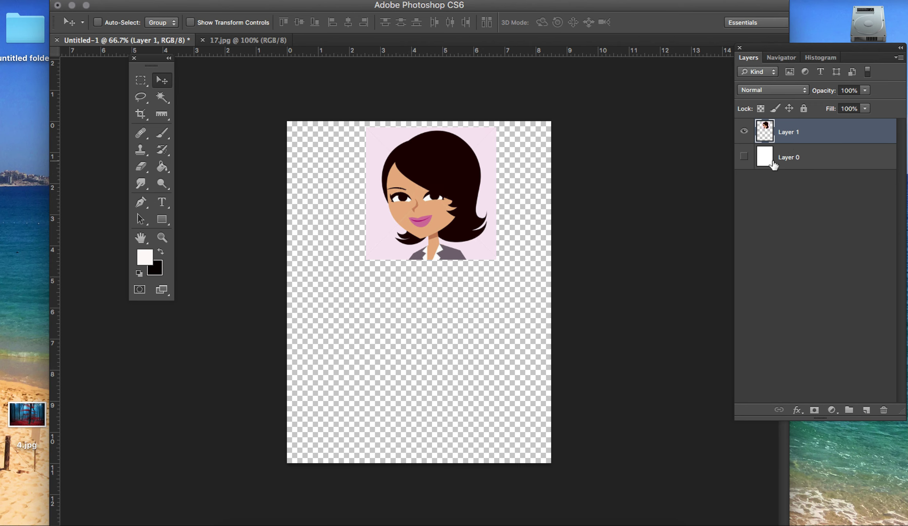
pyautogui.moveTo(798, 166); pyautogui.dragTo(884, 410)
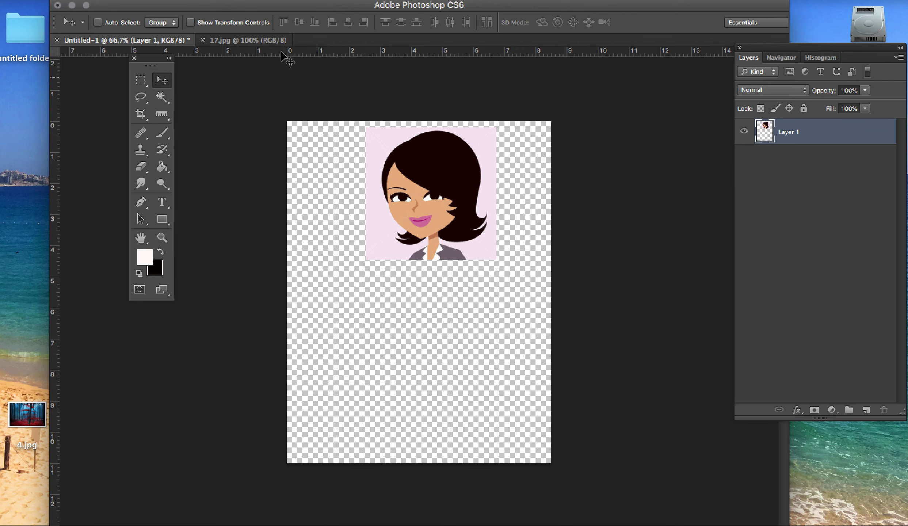
# Open the forest image 4.jpg from the Desktop.
pyautogui.click(91, 1)
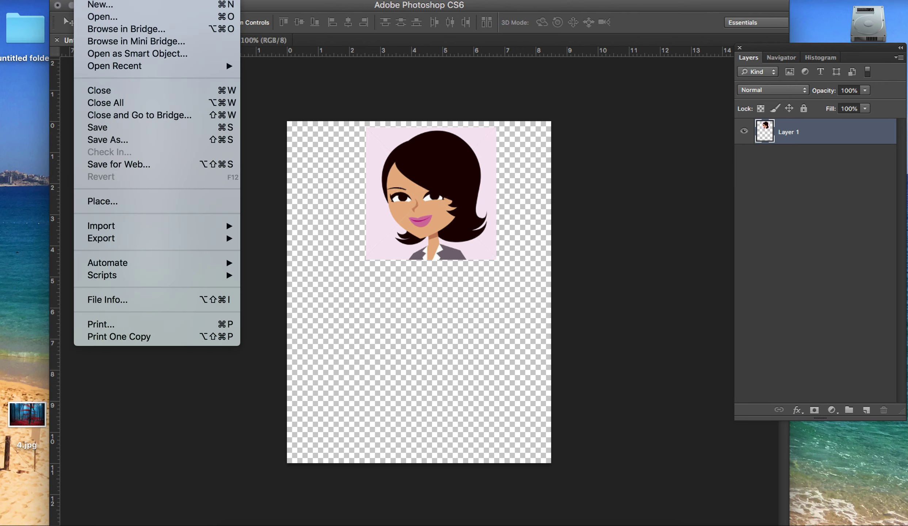
pyautogui.click(93, 16)
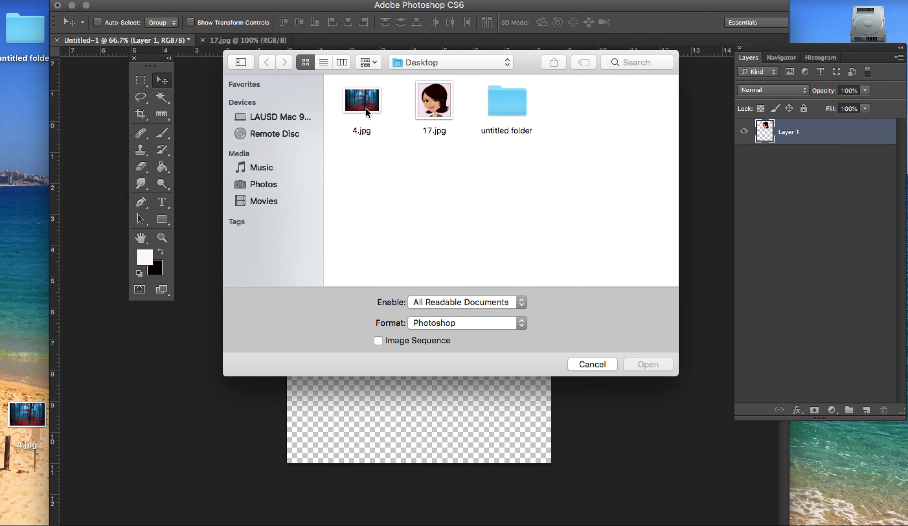
pyautogui.click(366, 107)
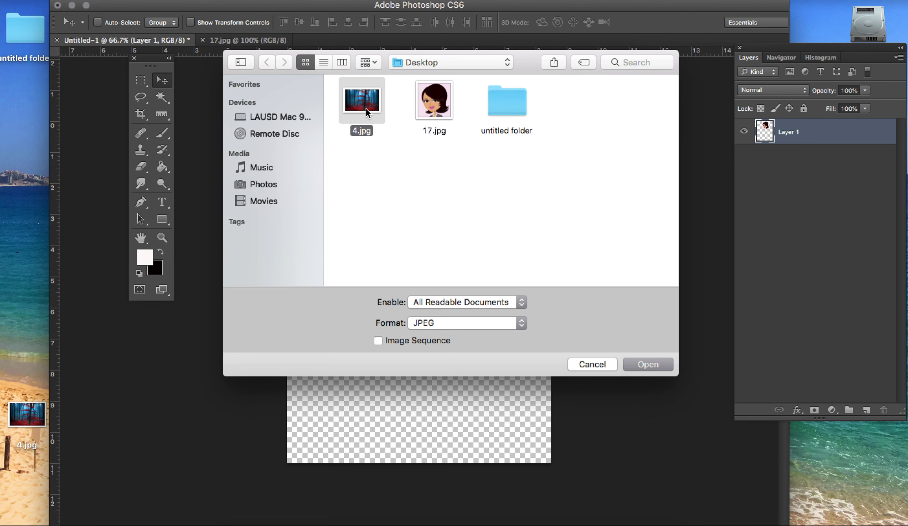
pyautogui.click(639, 357)
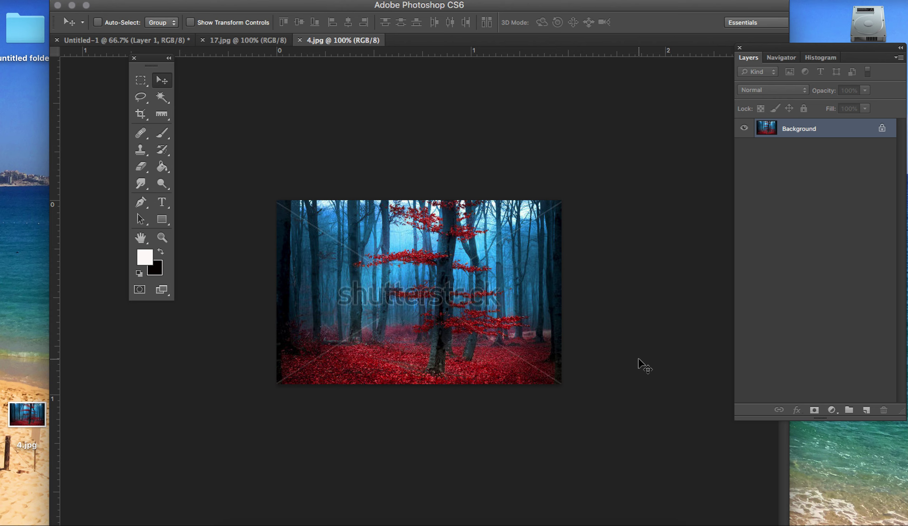
# Copy the whole forest image into the Untitled-1 document and position it just below the portrait.
pyautogui.press('super+a')
pyautogui.click(104, 41)
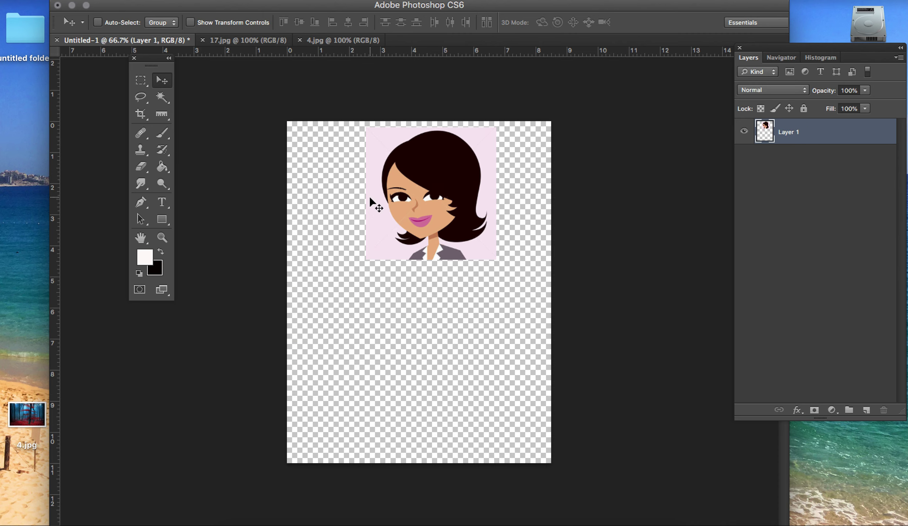
pyautogui.press('super+v')
pyautogui.click(159, 78)
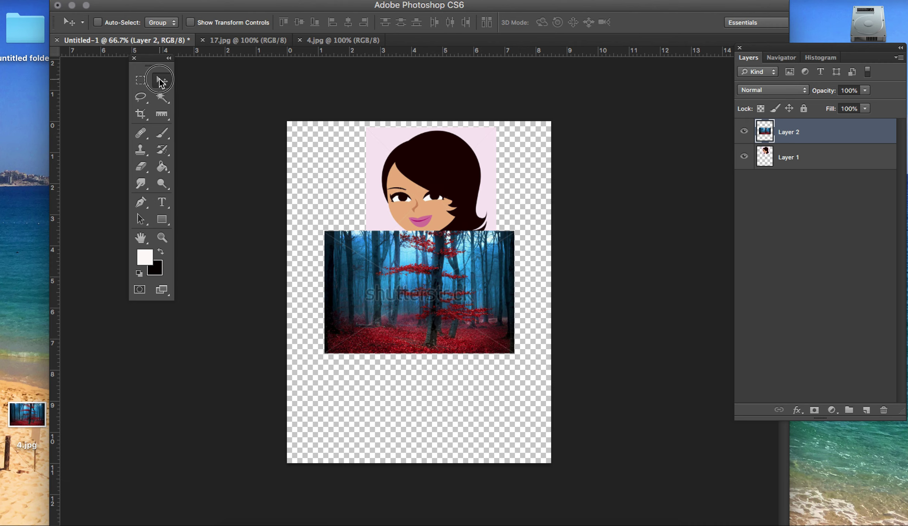
pyautogui.moveTo(348, 276); pyautogui.dragTo(330, 372)
pyautogui.moveTo(331, 373); pyautogui.dragTo(352, 323)
# Set up the Clone Stamp with an 8 px brush for retouching the forest image's lower-left area.
pyautogui.click(162, 238)
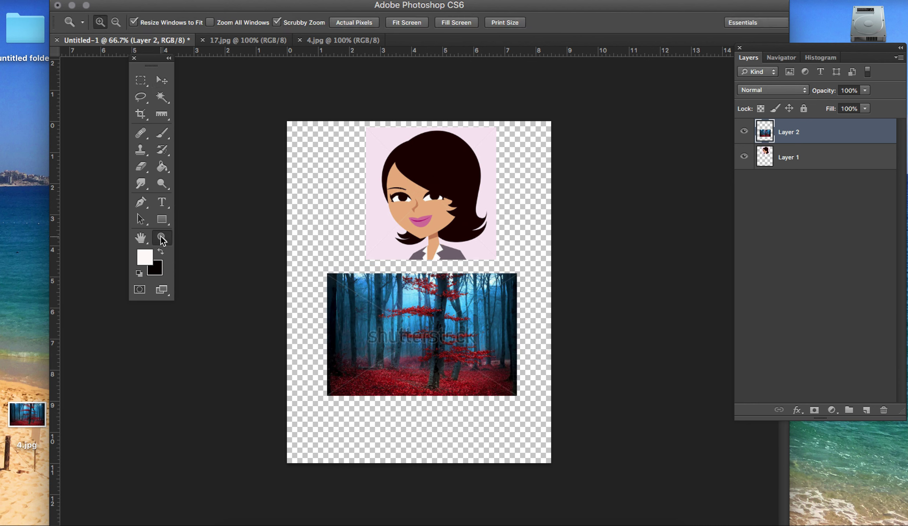
pyautogui.click(432, 336)
pyautogui.click(432, 336)
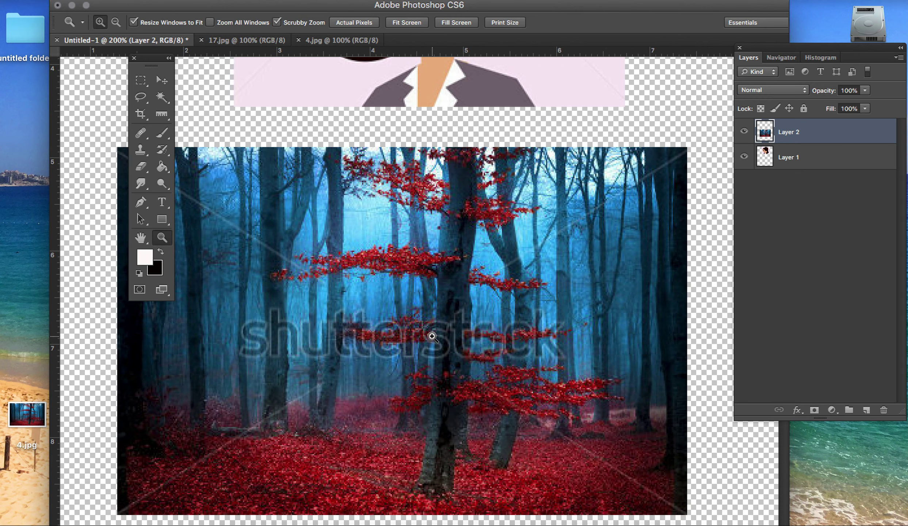
pyautogui.hscroll(-5, 432, 336)
pyautogui.scroll(-2, 433, 336)
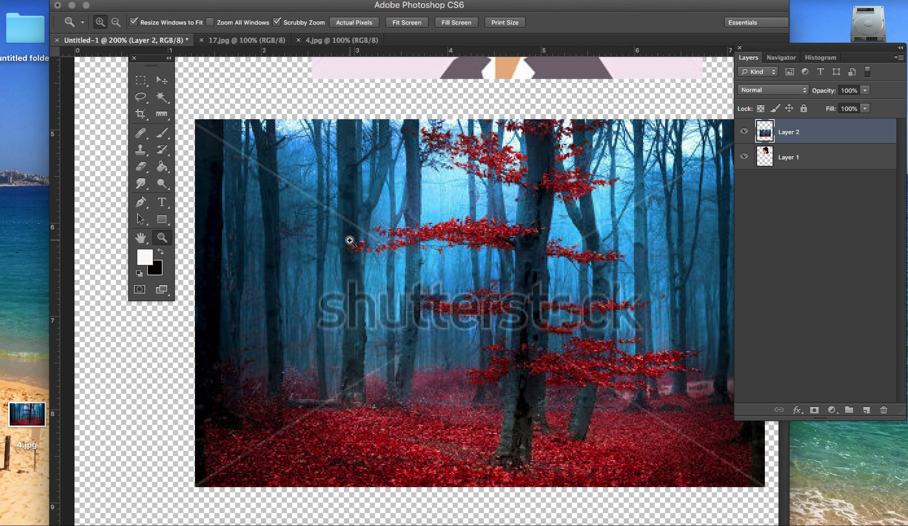
pyautogui.click(373, 415)
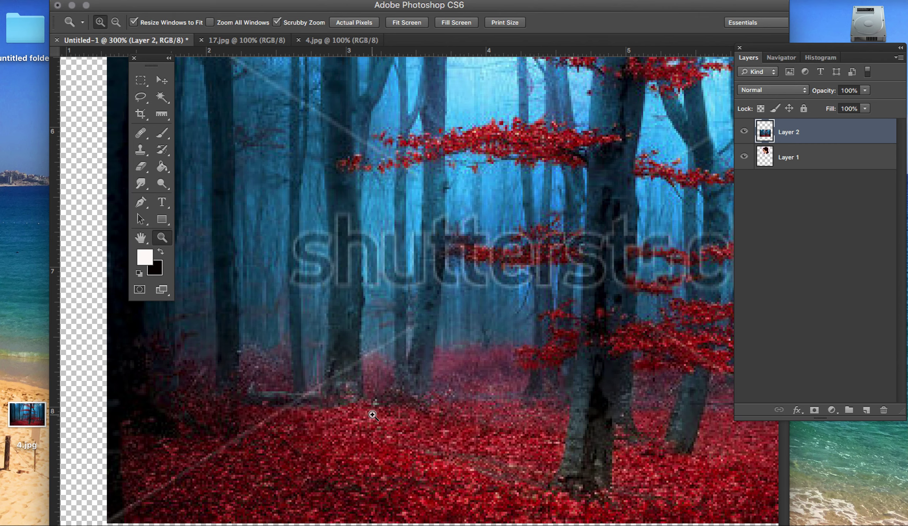
pyautogui.hscroll(-9, 372, 415)
pyautogui.scroll(-2, 373, 415)
pyautogui.hscroll(2, 372, 415)
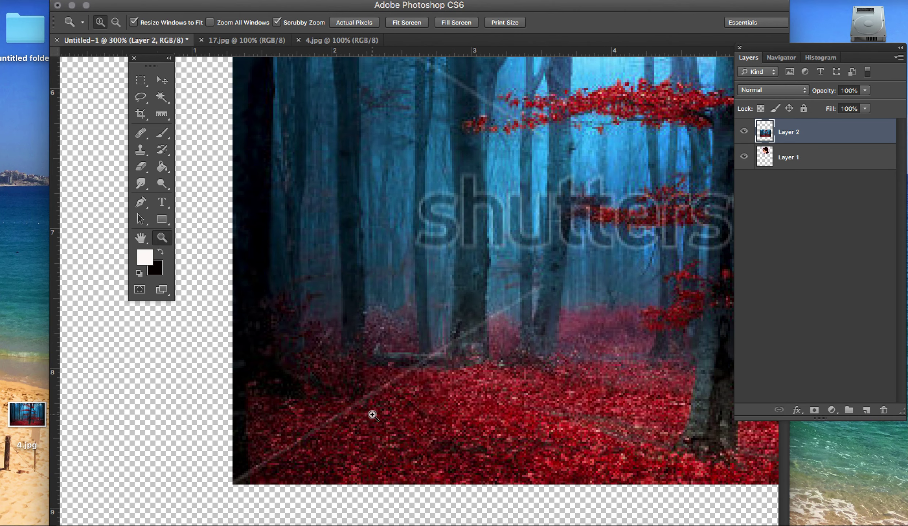
pyautogui.press('w')
pyautogui.click(140, 151)
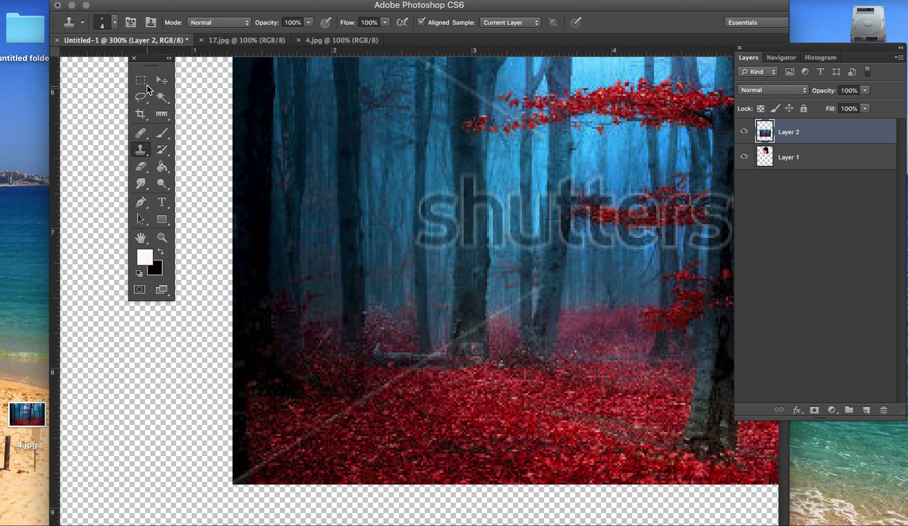
pyautogui.click(114, 22)
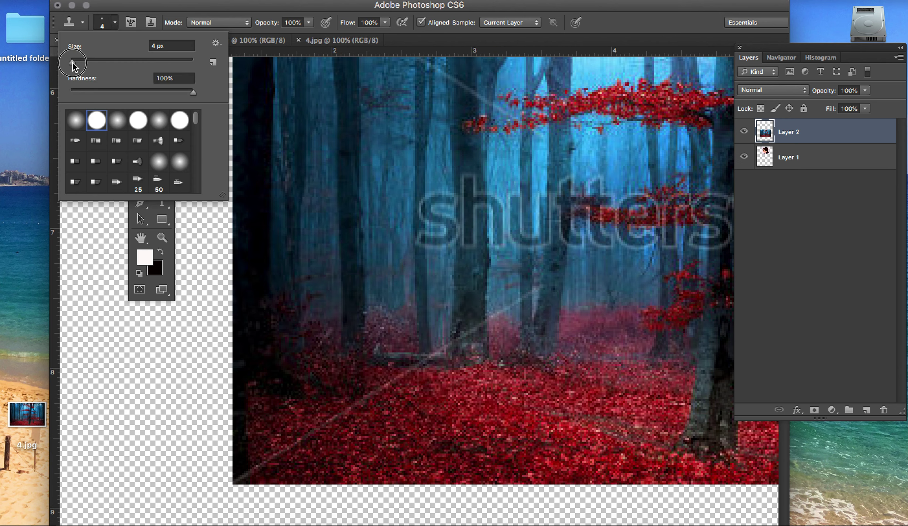
pyautogui.moveTo(72, 62); pyautogui.dragTo(77, 62)
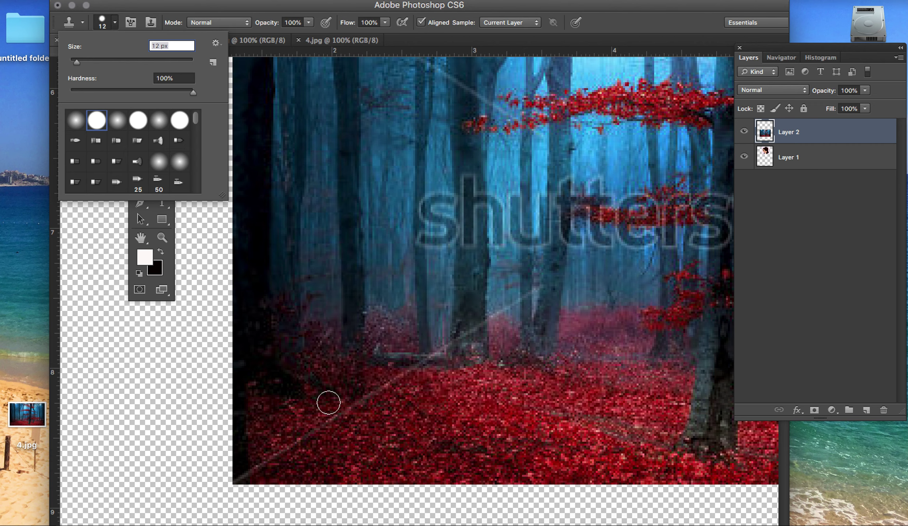
pyautogui.moveTo(76, 62); pyautogui.dragTo(75, 62)
pyautogui.click(408, 427)
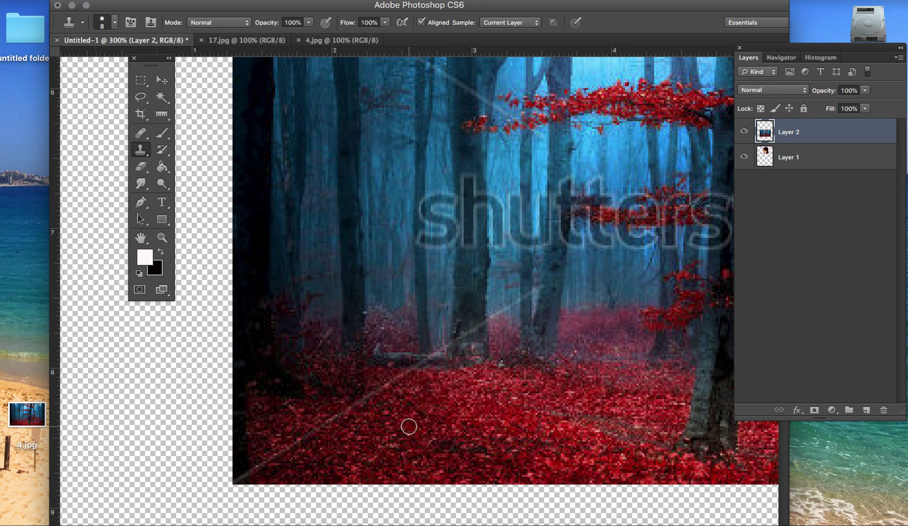
# Sample clean red leaves and clone them over the watermark's diagonal line across the forest floor at lower left.
pyautogui.press('z')
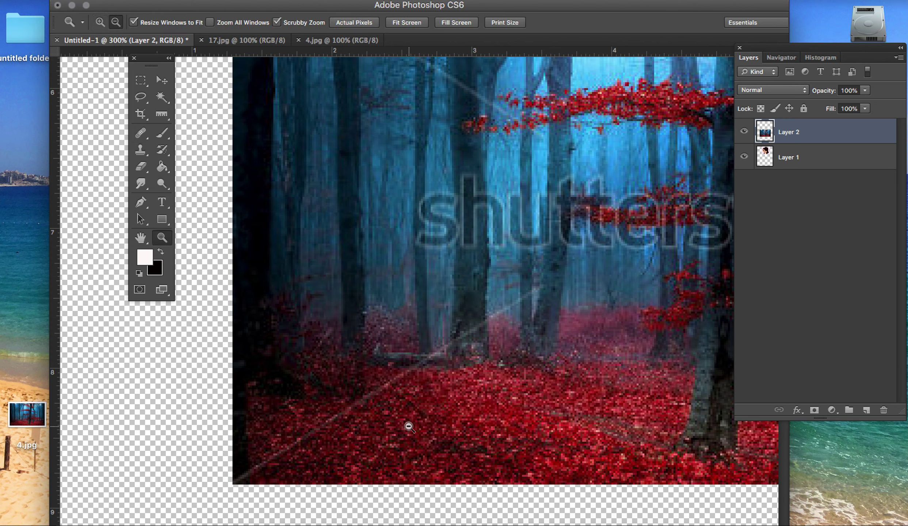
pyautogui.click(141, 150)
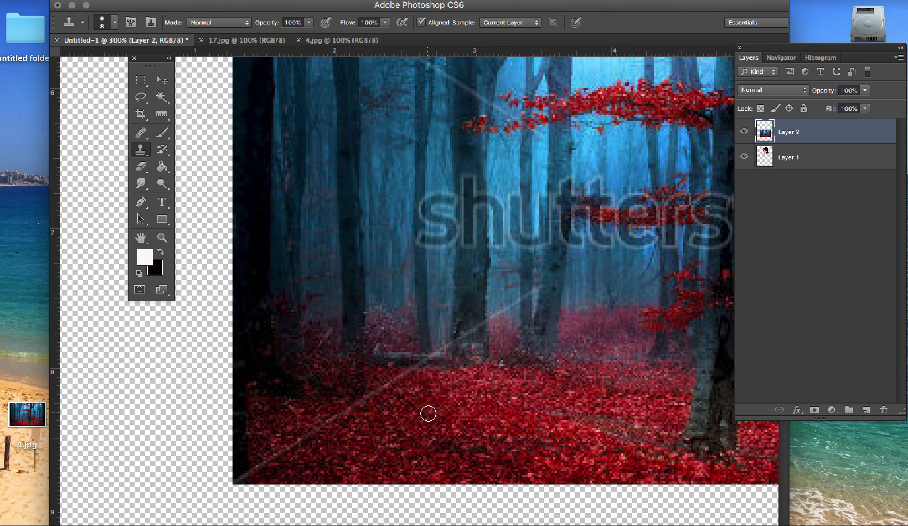
pyautogui.keyDown('alt'); pyautogui.click(413, 417); pyautogui.keyUp('alt')
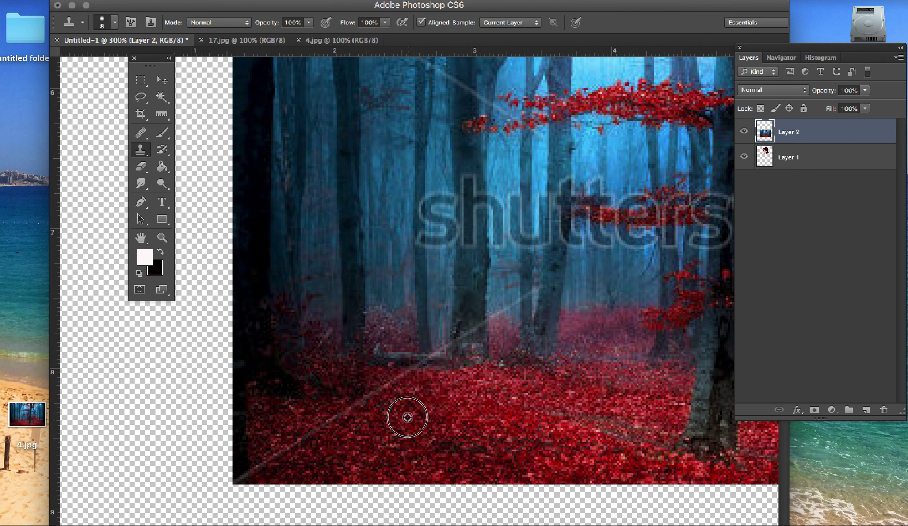
pyautogui.moveTo(385, 391); pyautogui.dragTo(270, 454)
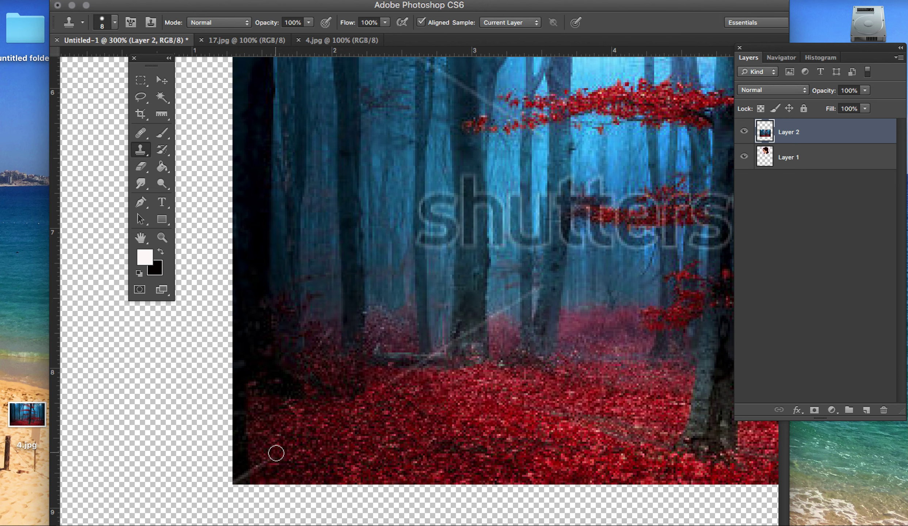
pyautogui.moveTo(358, 406); pyautogui.dragTo(408, 378)
# Reduce the Clone Stamp brush to 7 px for the watermark line crossing the tree trunk below the letter h.
pyautogui.hscroll(3, 407, 377)
pyautogui.scroll(1, 408, 378)
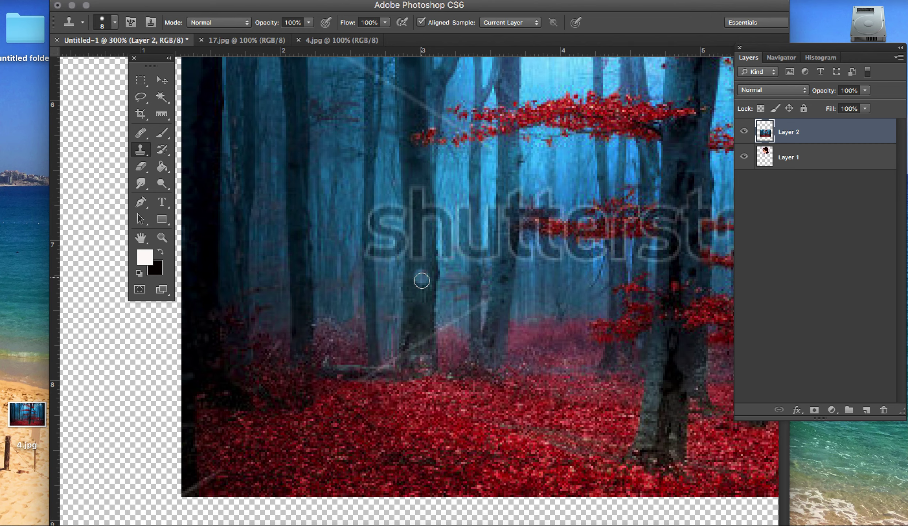
pyautogui.click(162, 237)
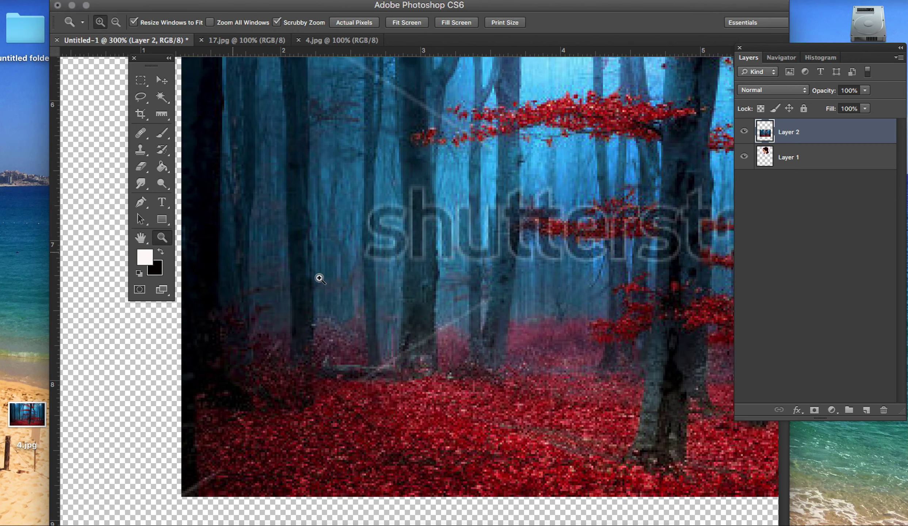
pyautogui.click(426, 327)
pyautogui.click(427, 327)
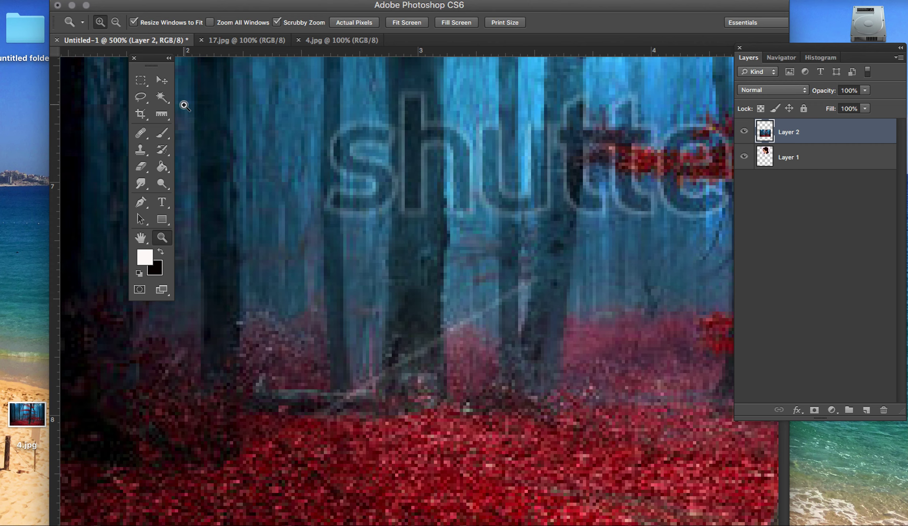
pyautogui.click(140, 149)
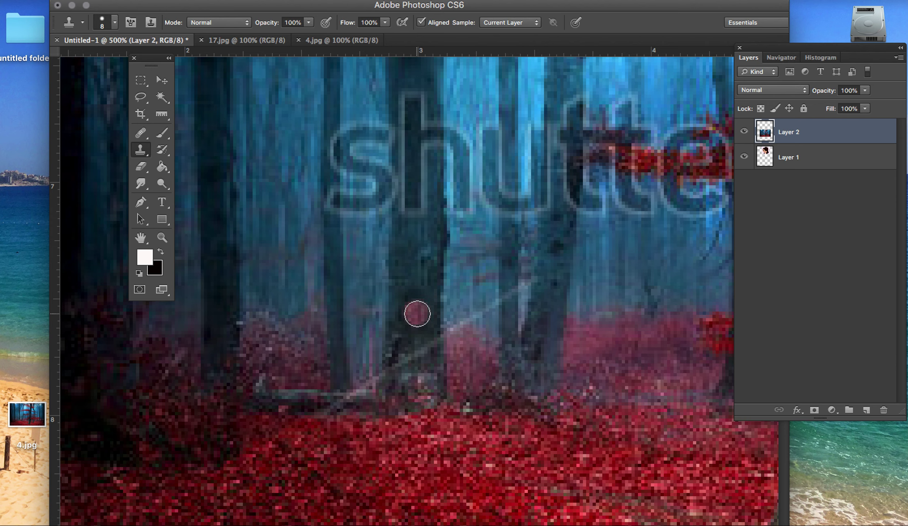
pyautogui.click(114, 24)
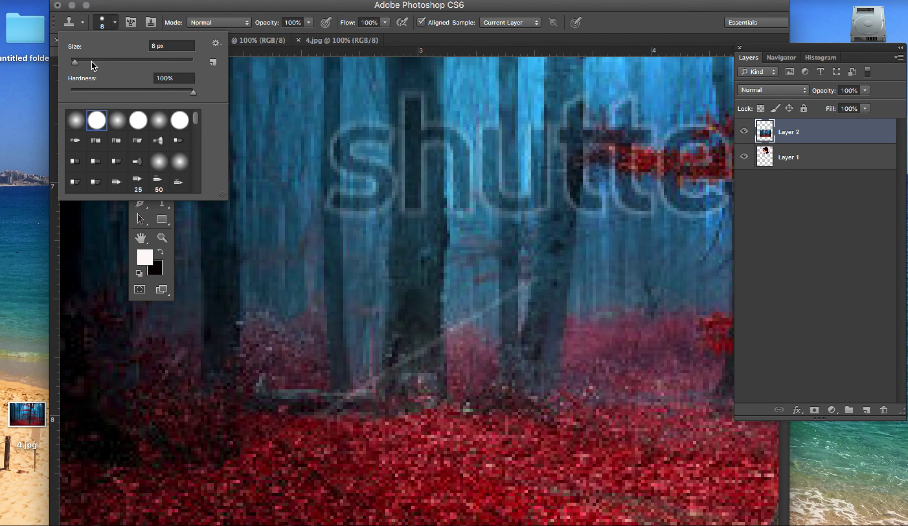
pyautogui.click(74, 62)
pyautogui.click(415, 309)
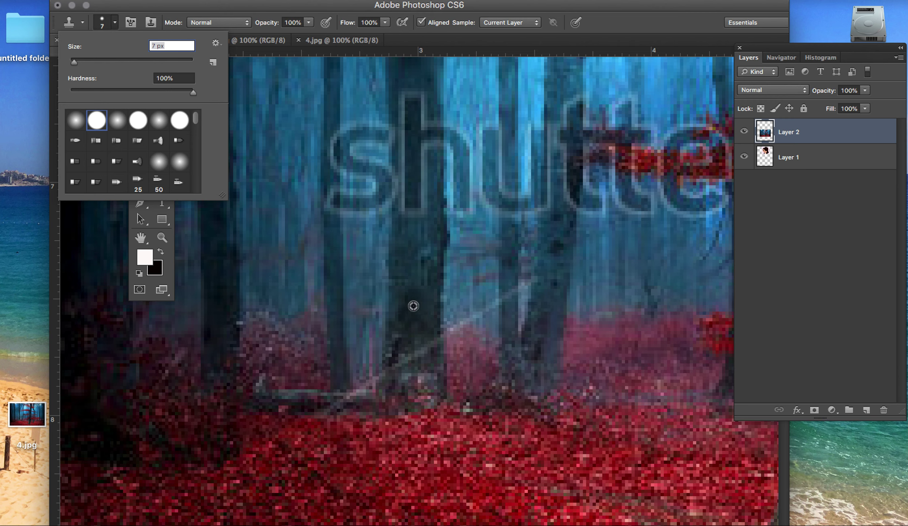
# Sample dark bark higher on the trunk and clone it over the diagonal watermark line near the trunk's base.
pyautogui.keyDown('alt'); pyautogui.click(414, 306); pyautogui.keyUp('alt')
pyautogui.moveTo(400, 366); pyautogui.dragTo(432, 346)
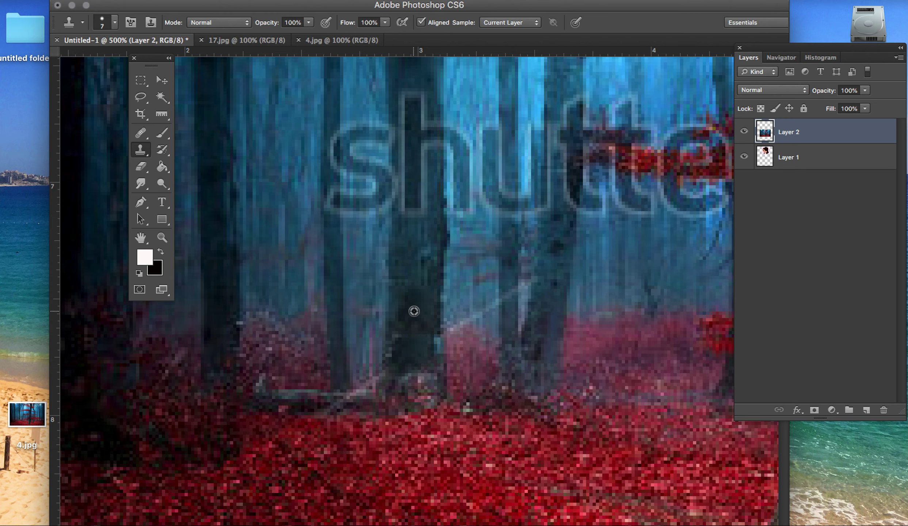
pyautogui.click(426, 337)
pyautogui.click(429, 342)
pyautogui.click(430, 348)
pyautogui.click(426, 348)
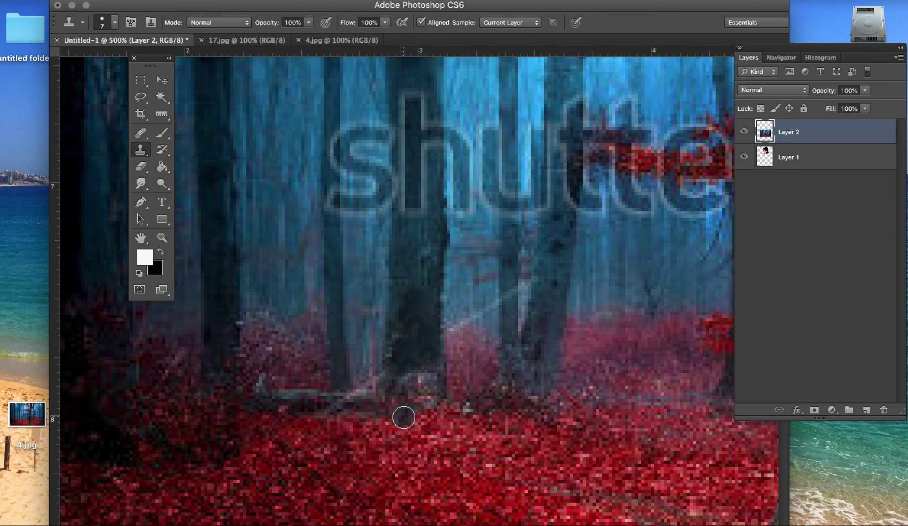
pyautogui.hscroll(-3, 403, 417)
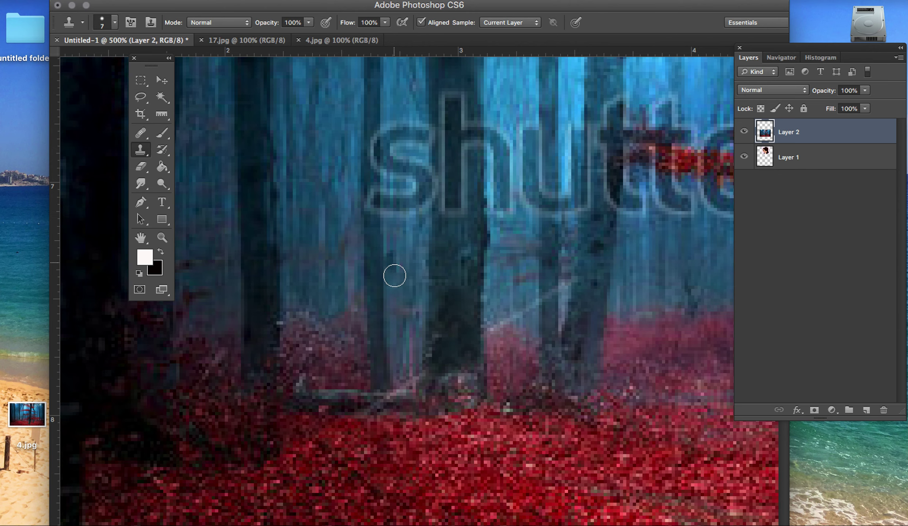
# Sample matching background and bark and clone them over the diagonal watermark line around the thin trunk's base below the letter s.
pyautogui.click(395, 347)
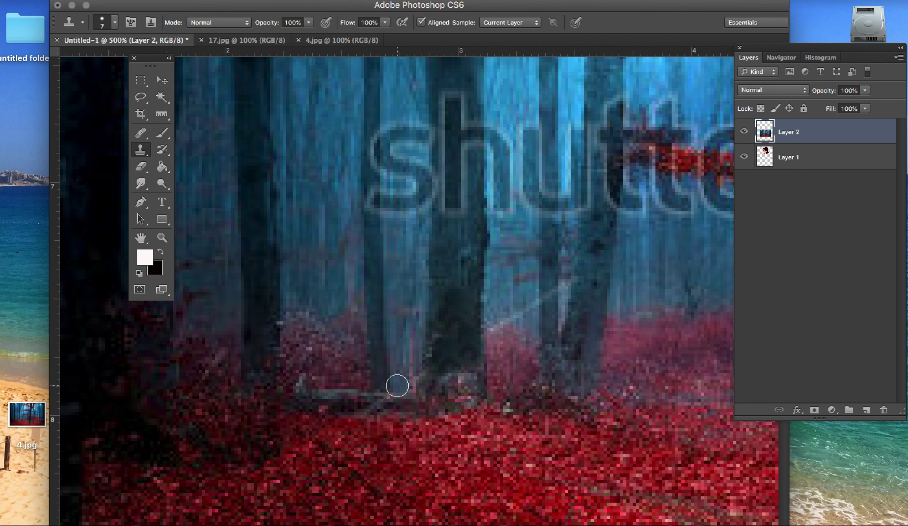
pyautogui.click(379, 346)
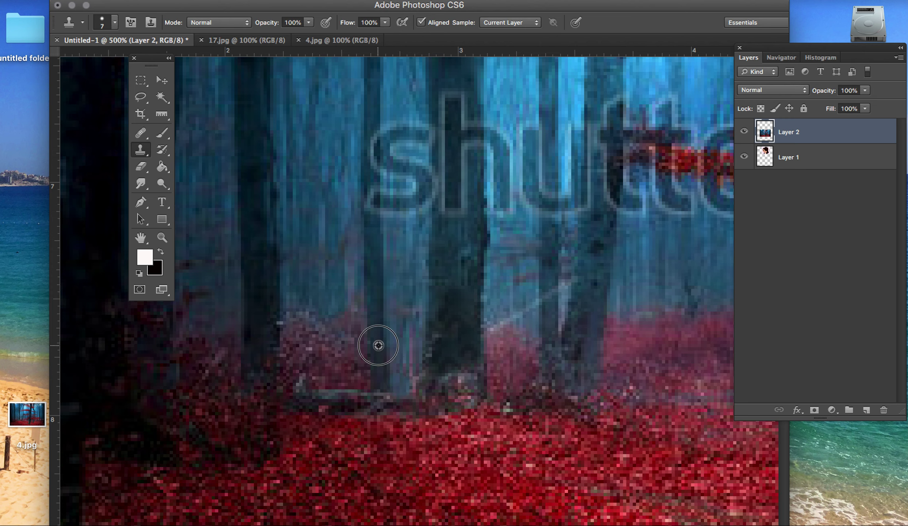
pyautogui.click(377, 395)
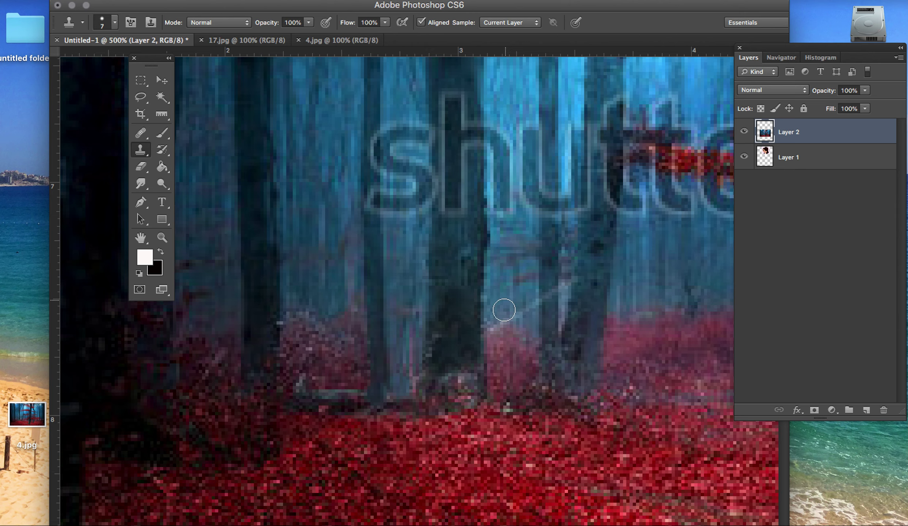
pyautogui.moveTo(501, 334); pyautogui.dragTo(495, 355)
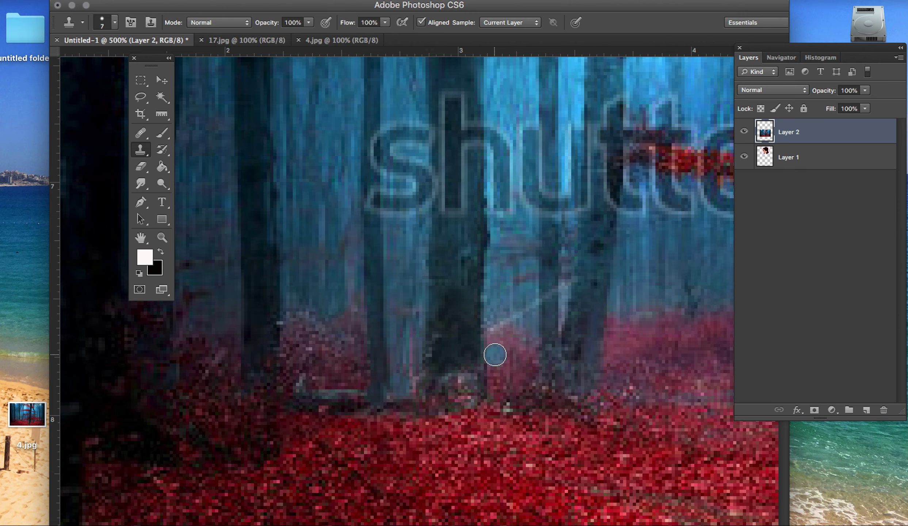
# Enlarge the brush, sample clean blue background above the watermark and clone it over the right part of the letter h.
pyautogui.hscroll(5, 495, 355)
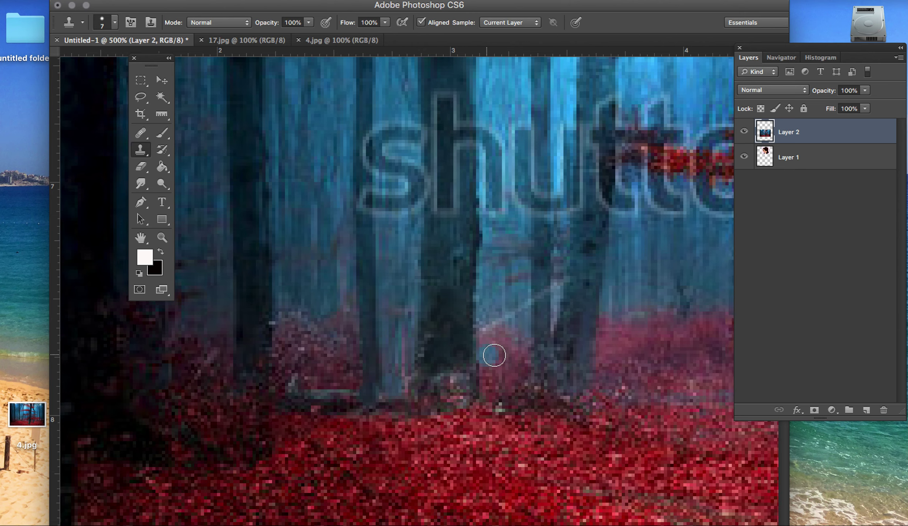
pyautogui.scroll(2, 495, 355)
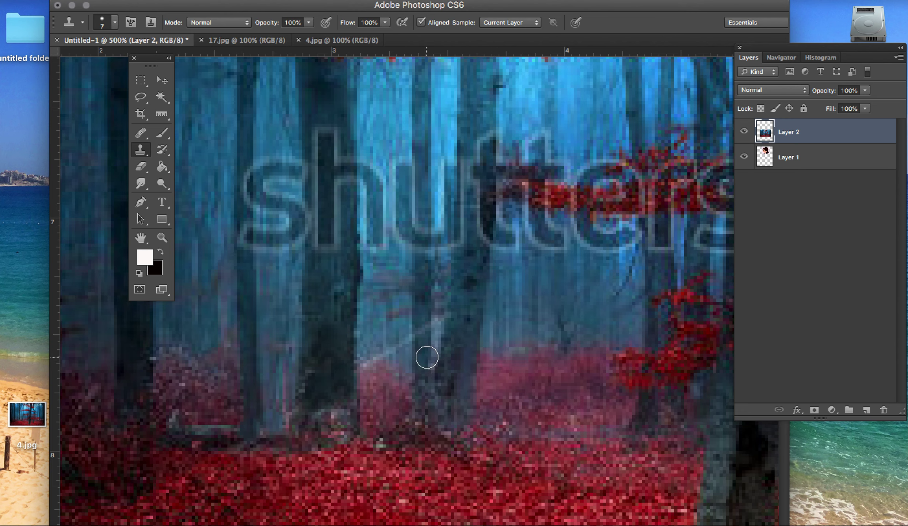
pyautogui.scroll(3, 427, 357)
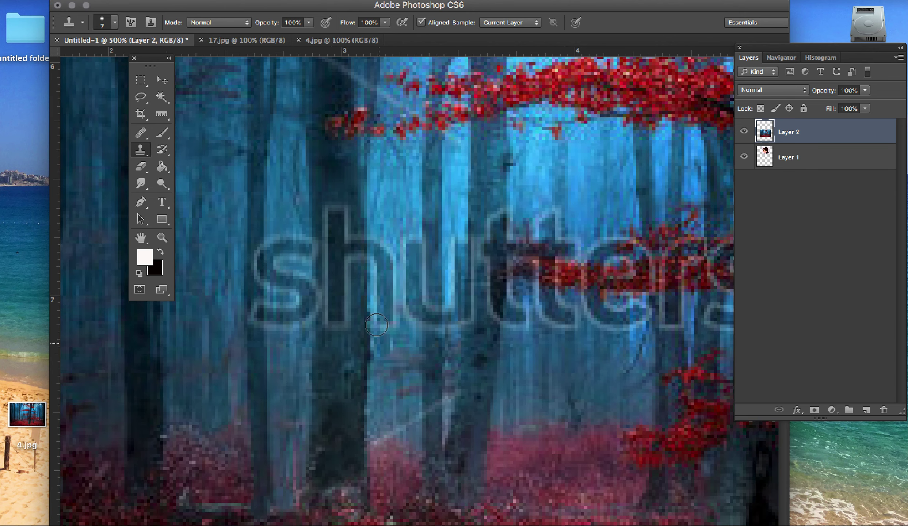
pyautogui.press(']')
pyautogui.keyDown('alt'); pyautogui.click(388, 214); pyautogui.keyUp('alt')
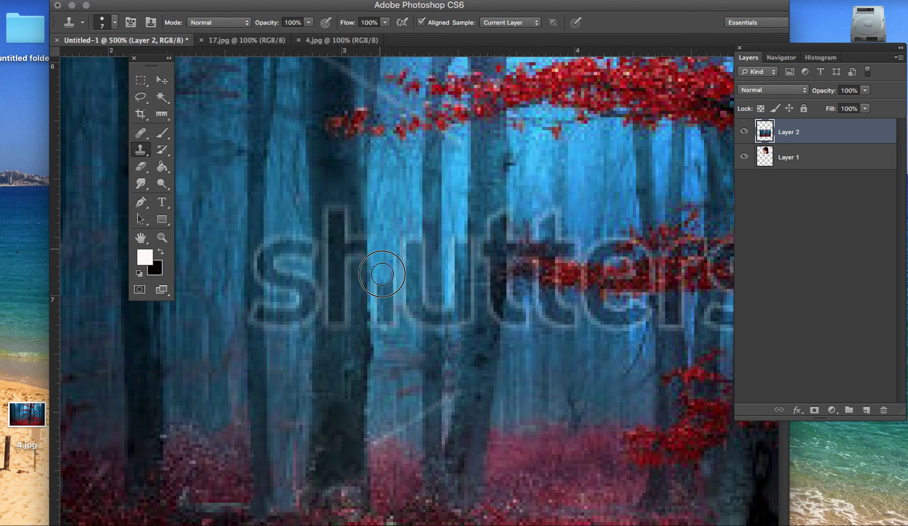
pyautogui.moveTo(385, 251)
pyautogui.mouseDown()
pyautogui.moveTo(383, 323)
pyautogui.moveTo(390, 229)
pyautogui.moveTo(383, 327)
pyautogui.mouseUp()
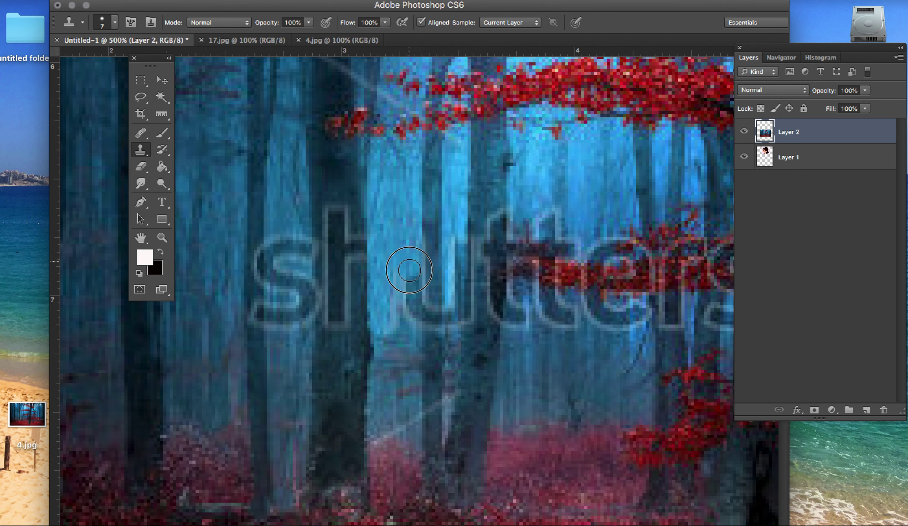
# Sample blue background between the letters h and u and clone it over the left stroke of the u.
pyautogui.keyDown('alt'); pyautogui.click(405, 281); pyautogui.keyUp('alt')
pyautogui.moveTo(405, 281)
pyautogui.mouseDown()
pyautogui.moveTo(402, 322)
pyautogui.moveTo(410, 274)
pyautogui.mouseUp()
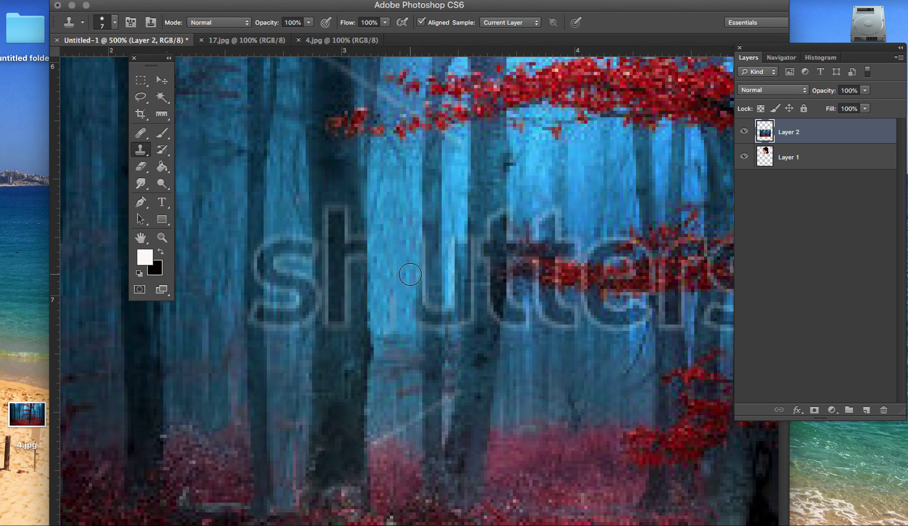
pyautogui.moveTo(412, 310); pyautogui.dragTo(412, 314)
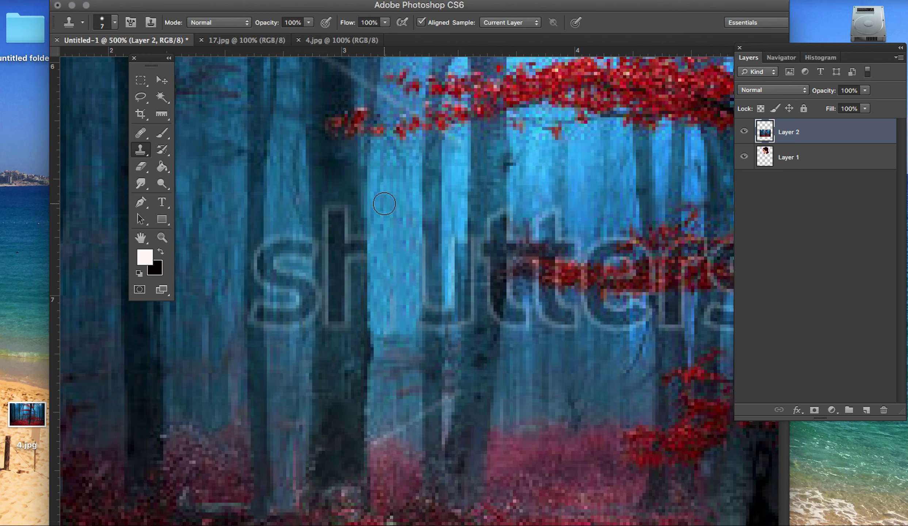
# Blend the cloned blue area between the letters h and u using the Smudge tool at 35% strength.
pyautogui.click(141, 184)
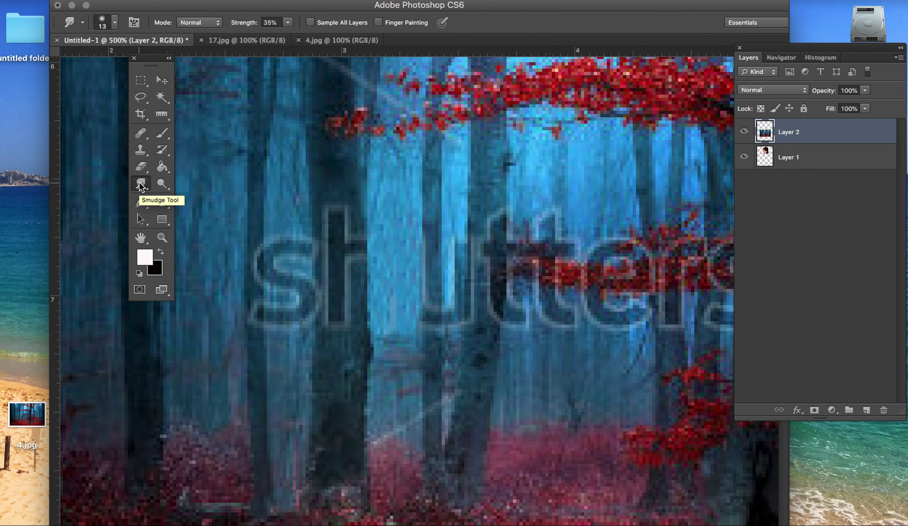
pyautogui.moveTo(388, 343)
pyautogui.mouseDown()
pyautogui.moveTo(390, 321)
pyautogui.moveTo(407, 343)
pyautogui.moveTo(408, 336)
pyautogui.moveTo(397, 372)
pyautogui.moveTo(394, 287)
pyautogui.moveTo(403, 310)
pyautogui.moveTo(399, 384)
pyautogui.moveTo(394, 333)
pyautogui.moveTo(405, 291)
pyautogui.mouseUp()
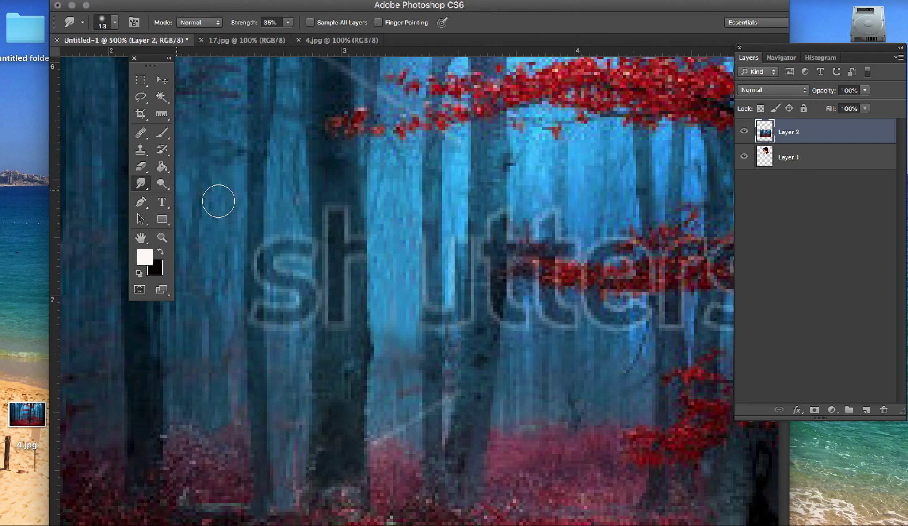
pyautogui.moveTo(393, 221)
pyautogui.mouseDown()
pyautogui.moveTo(401, 245)
pyautogui.moveTo(394, 209)
pyautogui.moveTo(389, 273)
pyautogui.moveTo(400, 304)
pyautogui.mouseUp()
# Examine the retouched forest image within the whole page at 100% and activate the Move tool.
pyautogui.press('z')
pyautogui.keyDown('alt'); pyautogui.click(400, 306); pyautogui.keyUp('alt')
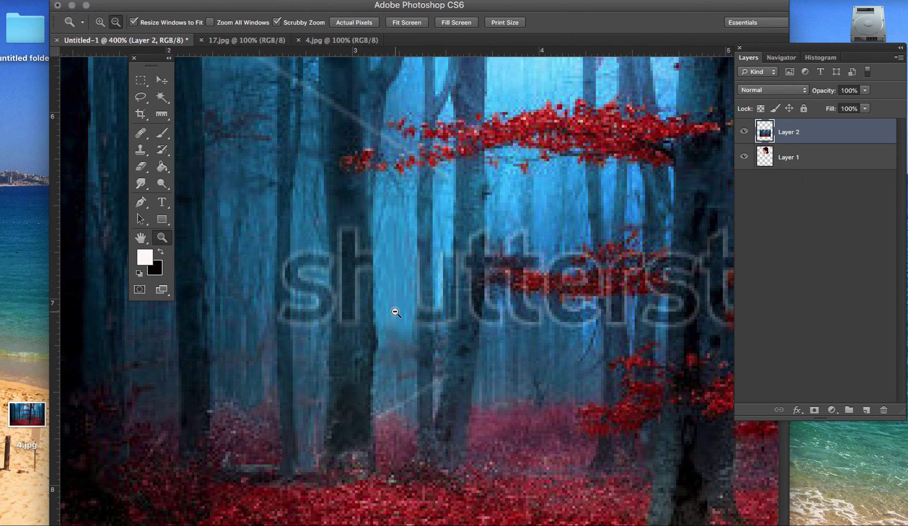
pyautogui.keyDown('alt'); pyautogui.click(399, 309); pyautogui.keyUp('alt')
pyautogui.keyDown('alt'); pyautogui.click(396, 313); pyautogui.keyUp('alt')
pyautogui.keyDown('alt'); pyautogui.click(396, 313); pyautogui.keyUp('alt')
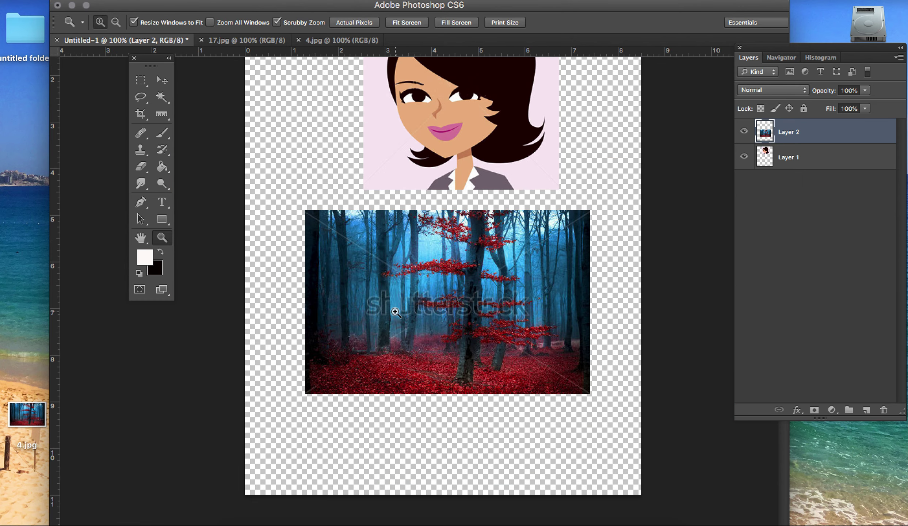
pyautogui.scroll(3, 395, 312)
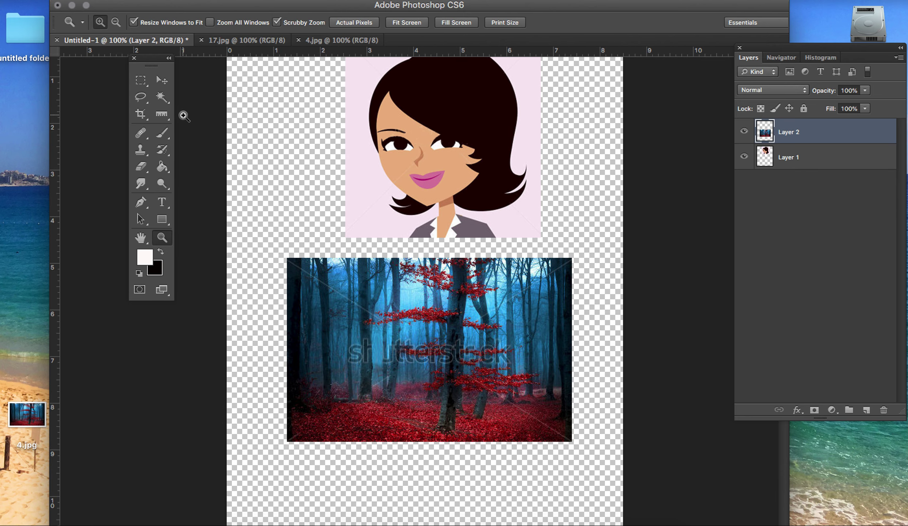
pyautogui.click(161, 82)
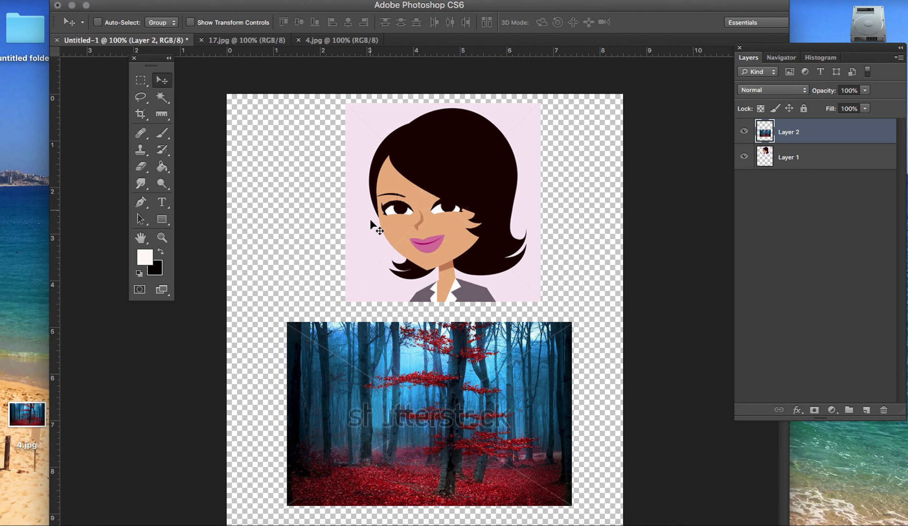
pyautogui.scroll(-5, 370, 219)
pyautogui.hscroll(3, 370, 219)
pyautogui.hscroll(-1, 370, 220)
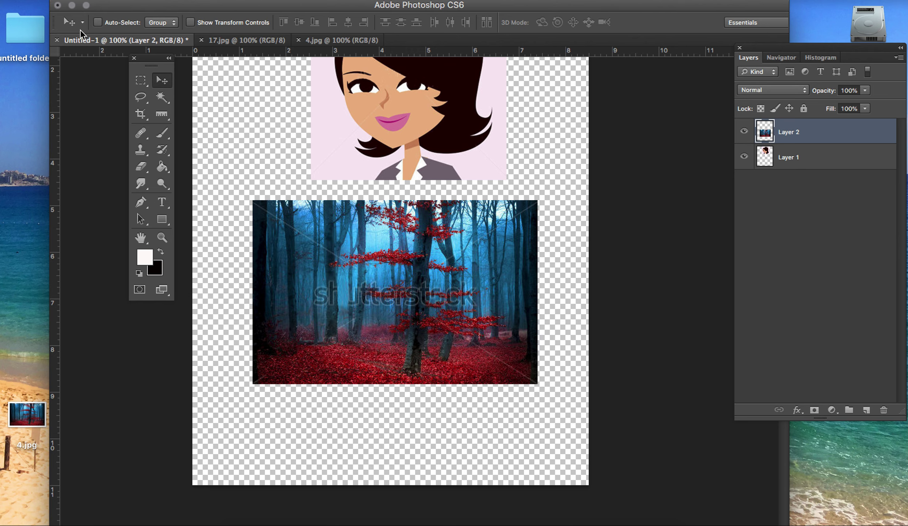
# Paste a fresh copy of the original 4.jpg forest image into Untitled-1 and move it to the page's lower left.
pyautogui.click(356, 40)
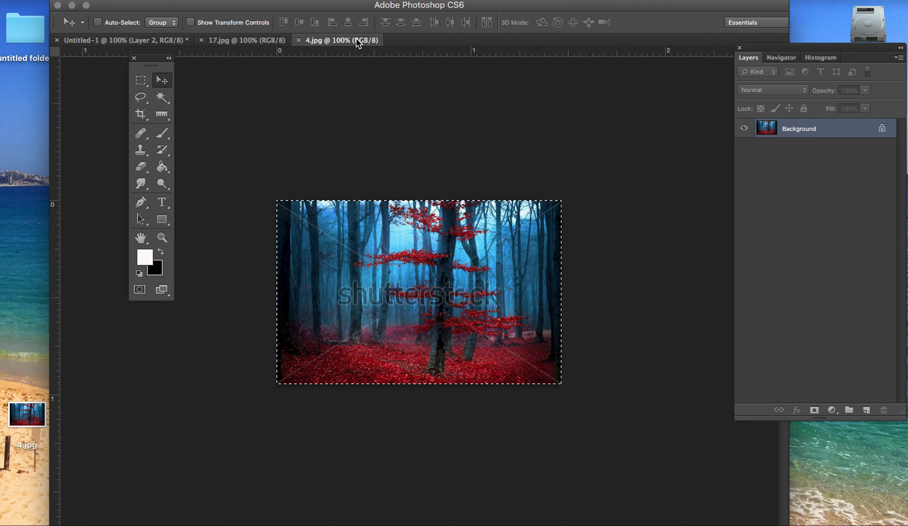
pyautogui.click(139, 41)
pyautogui.hotkey('ctrl', 'v')
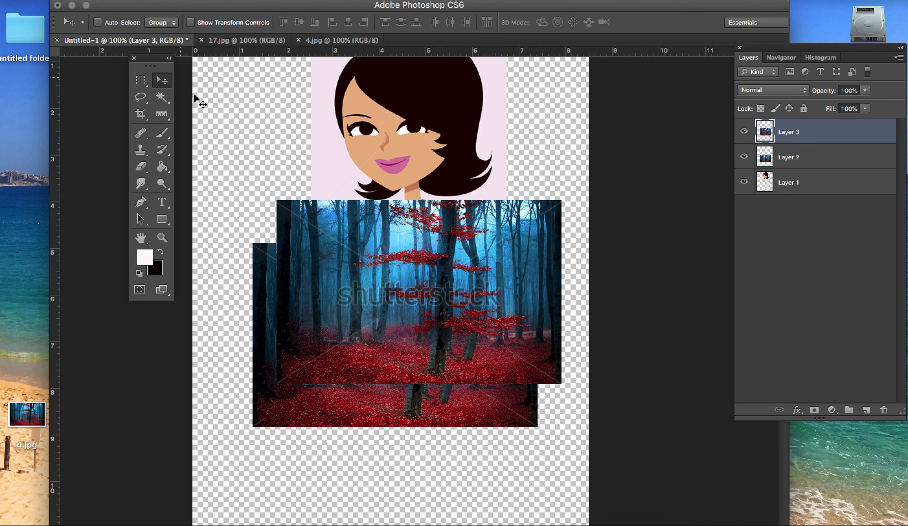
pyautogui.moveTo(351, 274); pyautogui.dragTo(285, 418)
# Scale the pasted forest copy down to about 74% and position it slightly inside the page's lower-left corner.
pyautogui.scroll(-5, 294, 415)
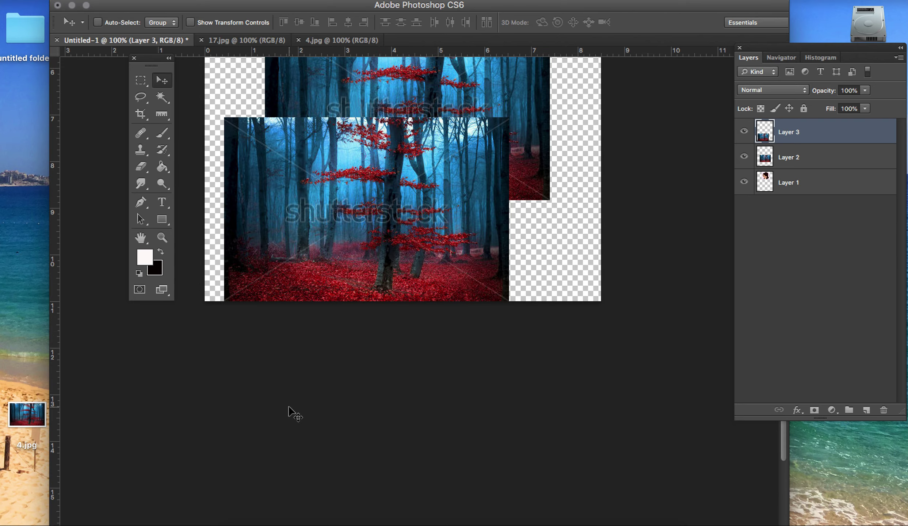
pyautogui.scroll(5, 294, 416)
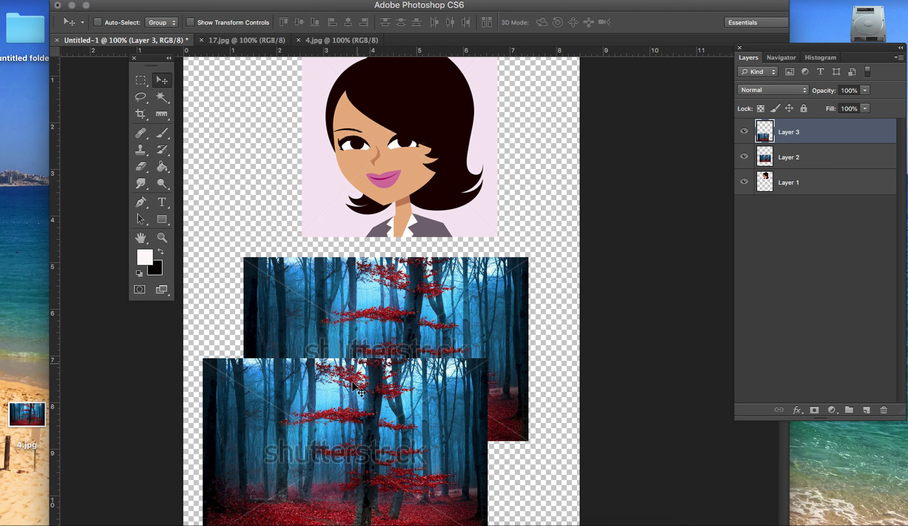
pyautogui.scroll(-3, 351, 384)
pyautogui.hotkey('ctrl', 't')
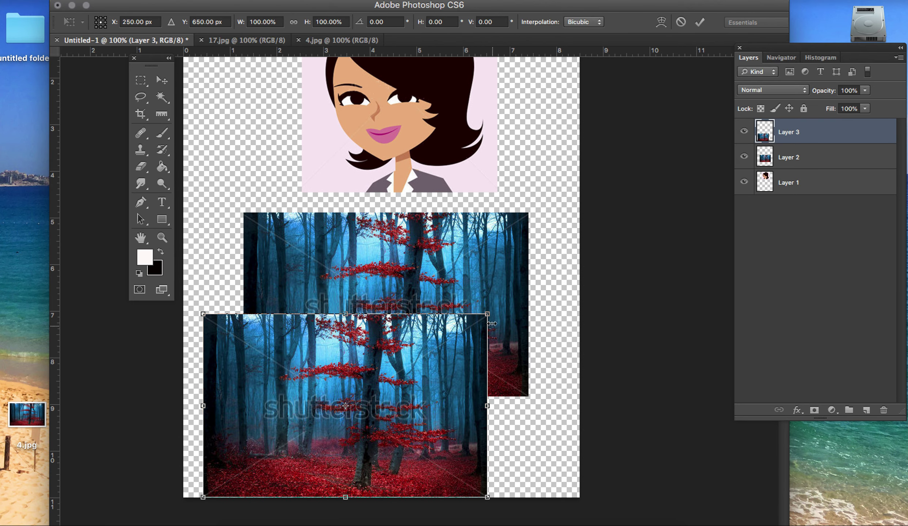
pyautogui.moveTo(487, 314); pyautogui.dragTo(462, 353)
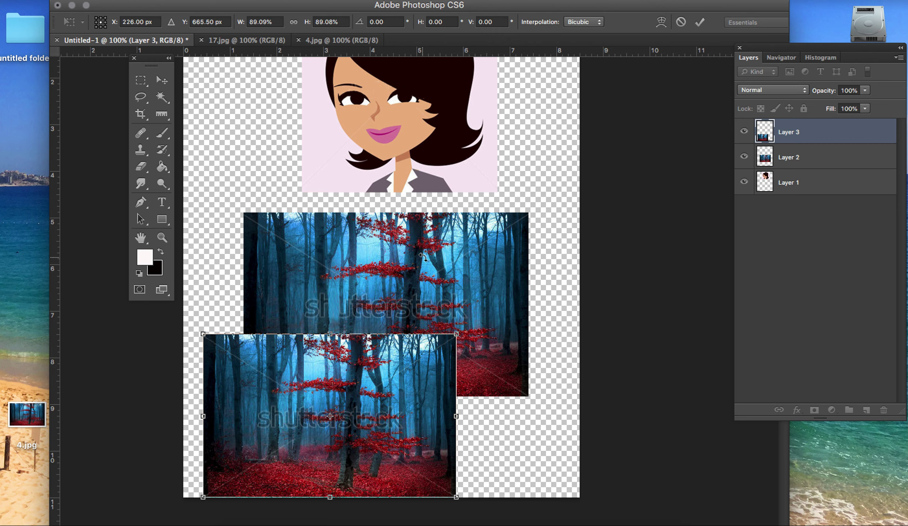
pyautogui.moveTo(457, 334); pyautogui.dragTo(421, 377)
pyautogui.moveTo(358, 411); pyautogui.dragTo(352, 405)
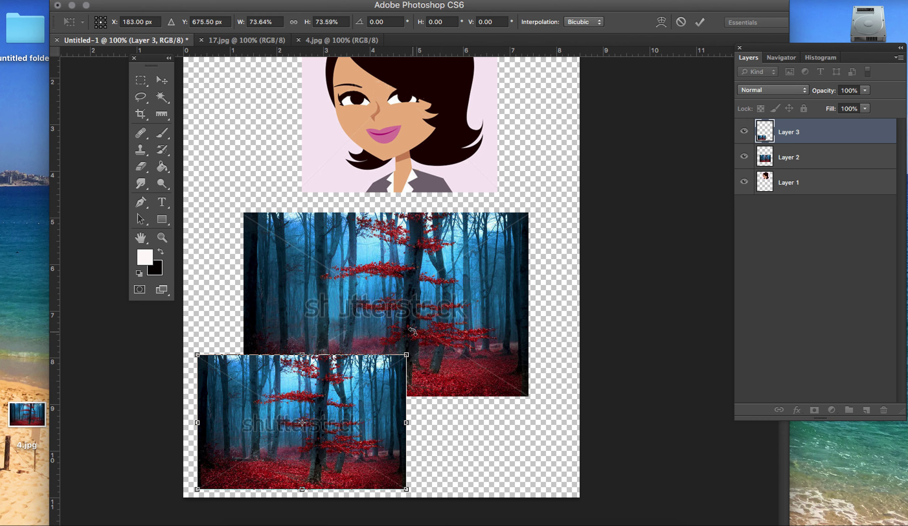
pyautogui.press('Return')
# Change the canvas size to 11 inches wide by 8.5 inches high with a centred anchor, accepting the clipping.
pyautogui.scroll(5, 412, 333)
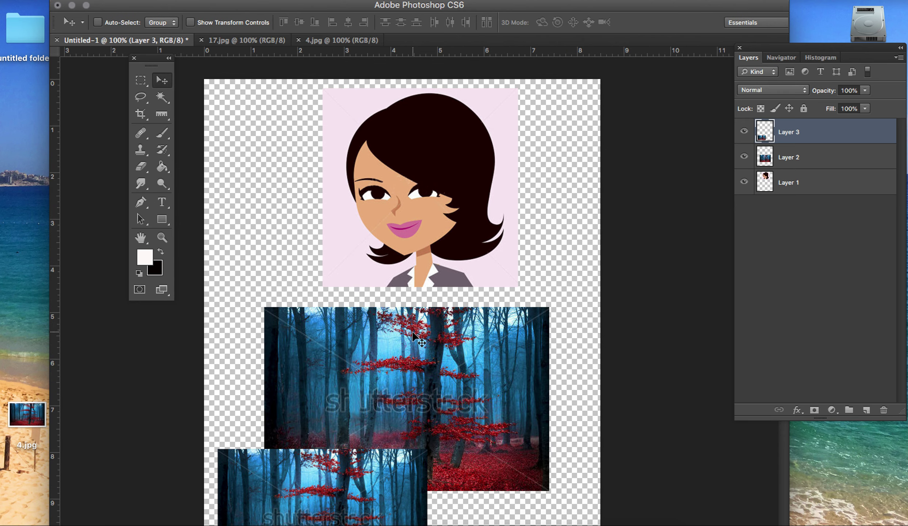
pyautogui.scroll(-4, 413, 333)
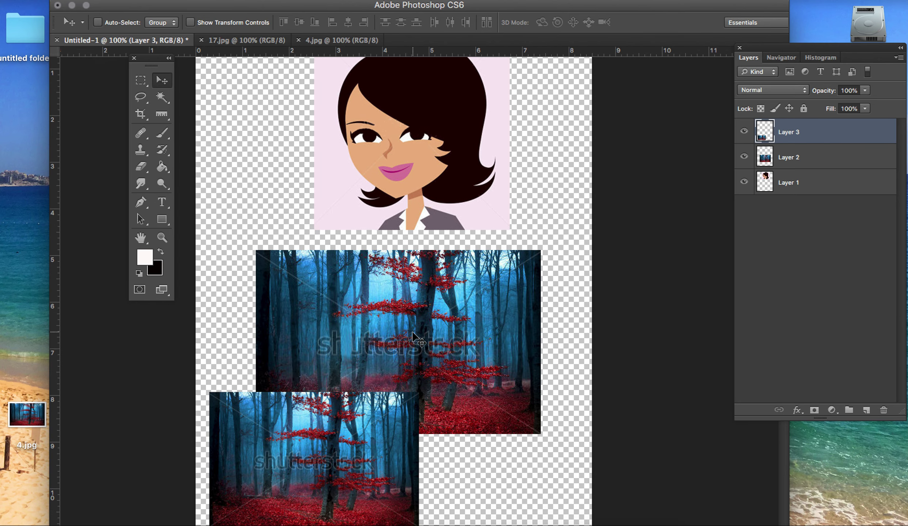
pyautogui.click(145, 0)
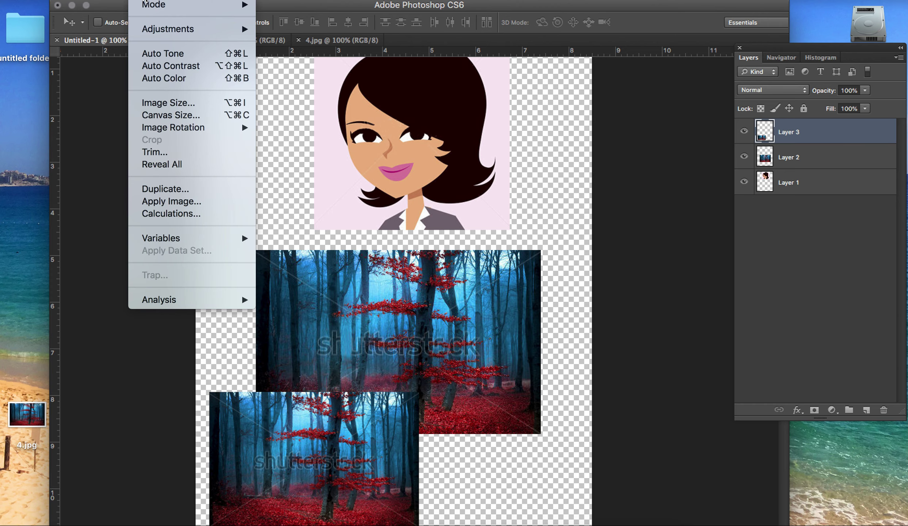
pyautogui.click(172, 120)
pyautogui.write('11')
pyautogui.press('Tab')
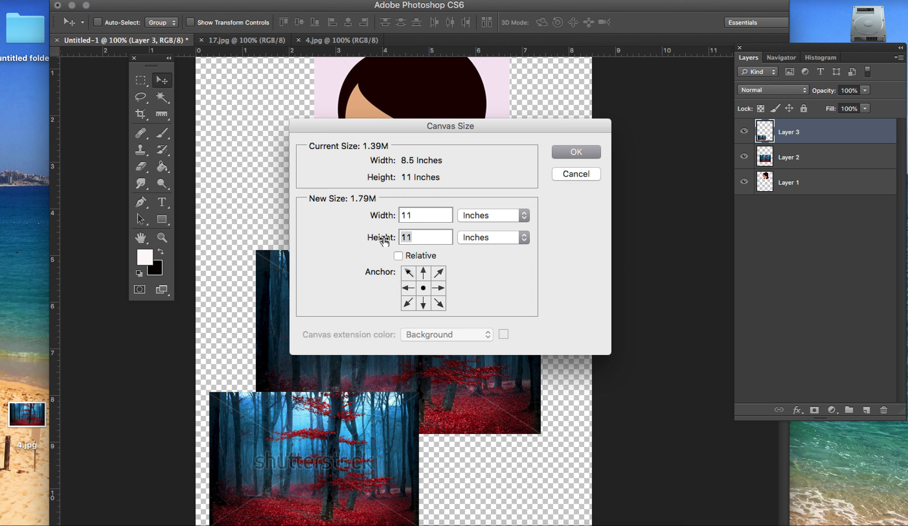
pyautogui.write('8.5')
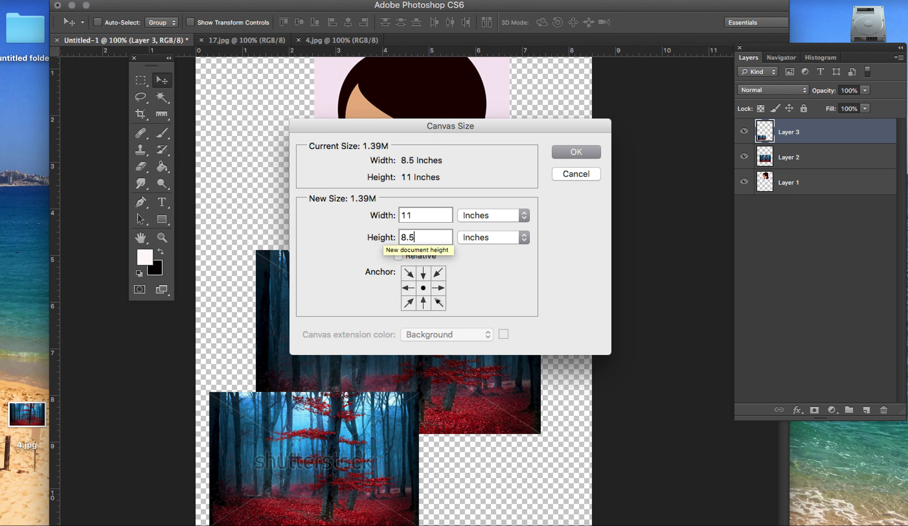
pyautogui.click(561, 150)
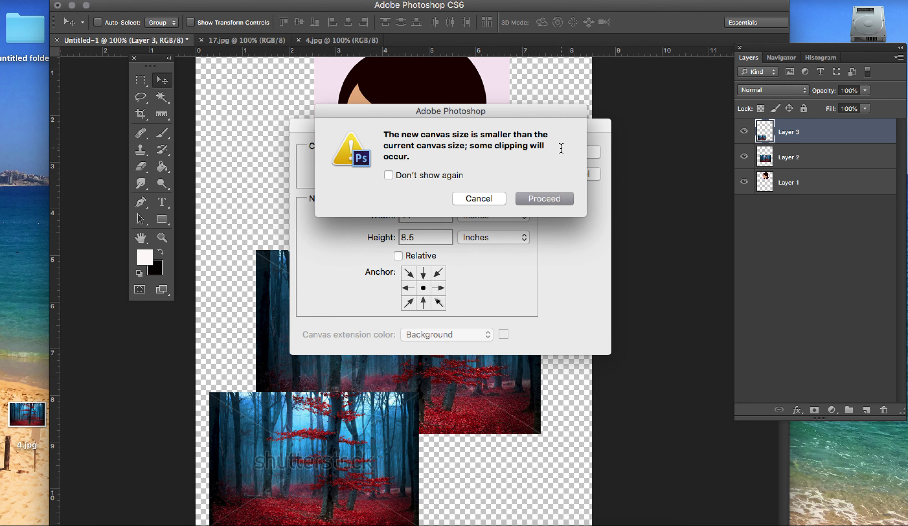
pyautogui.click(558, 199)
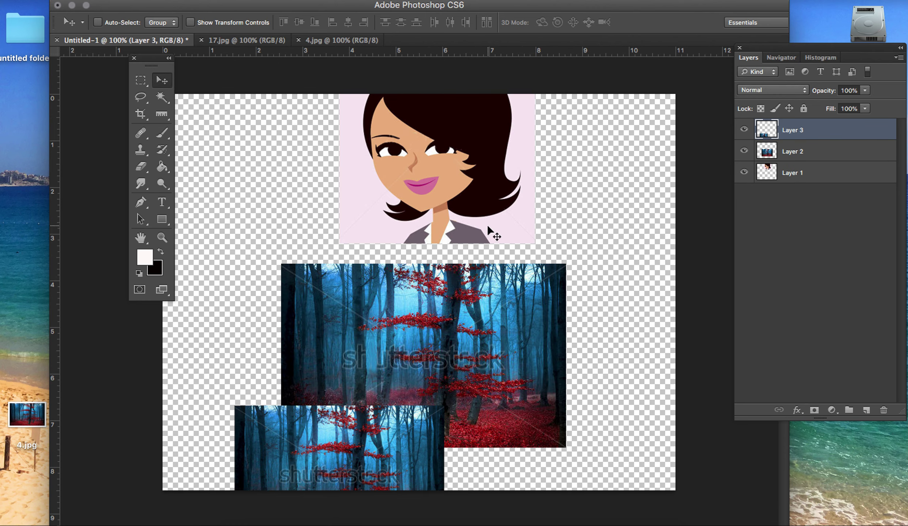
# Rearrange the images on the canvas: portrait at upper left, large forest at upper right, small forest copy below the large one.
pyautogui.click(804, 175)
pyautogui.moveTo(446, 155); pyautogui.dragTo(315, 206)
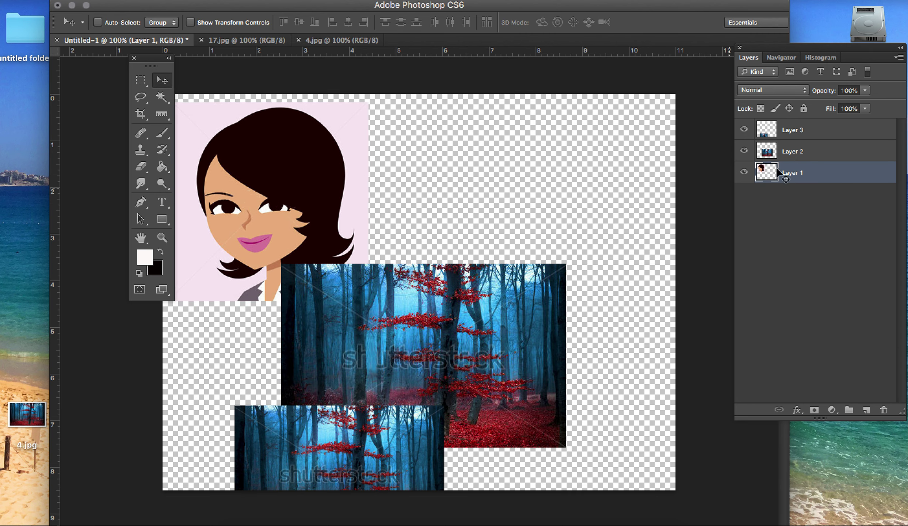
pyautogui.click(823, 151)
pyautogui.moveTo(553, 282); pyautogui.dragTo(656, 135)
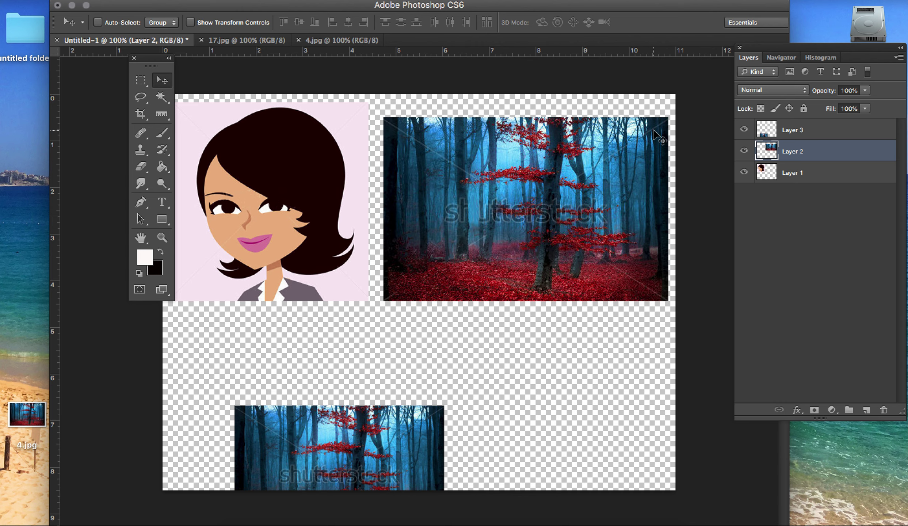
pyautogui.click(826, 131)
pyautogui.moveTo(421, 424); pyautogui.dragTo(616, 344)
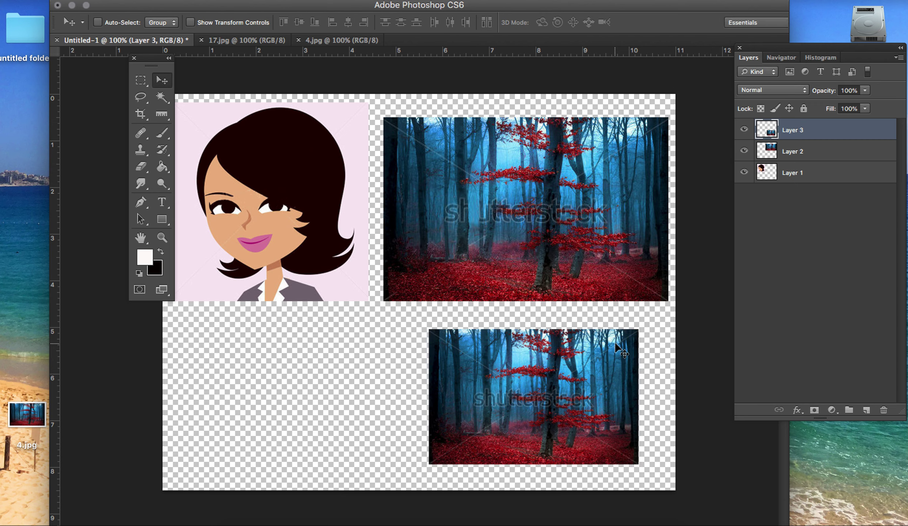
# Enlarge the lower forest copy so it fills the space beneath the upper forest image, nearly matching its width.
pyautogui.moveTo(145, 60); pyautogui.dragTo(106, 77)
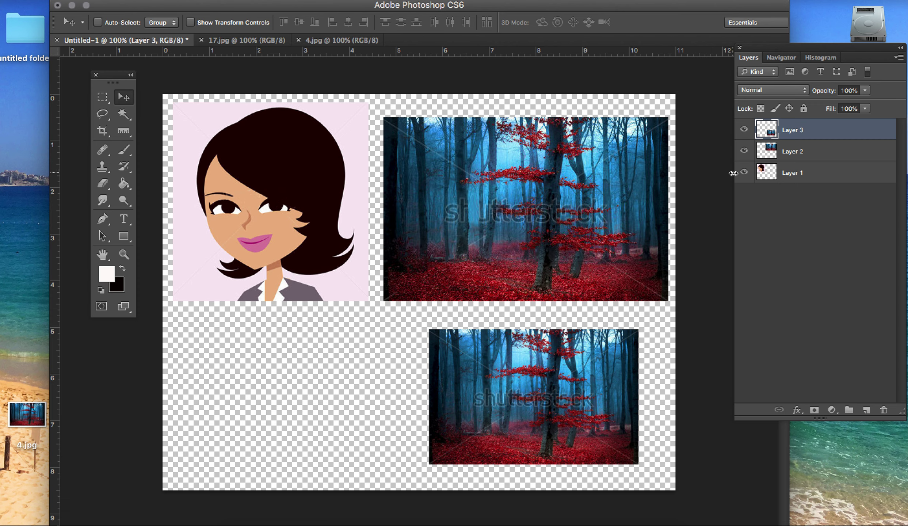
pyautogui.press('super+t')
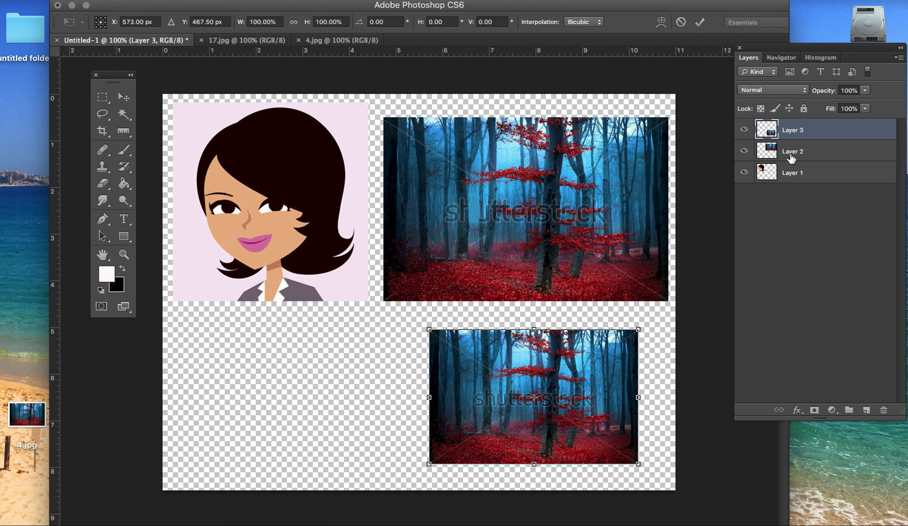
pyautogui.moveTo(638, 329); pyautogui.dragTo(668, 301)
pyautogui.moveTo(430, 464); pyautogui.dragTo(404, 482)
pyautogui.press('Return')
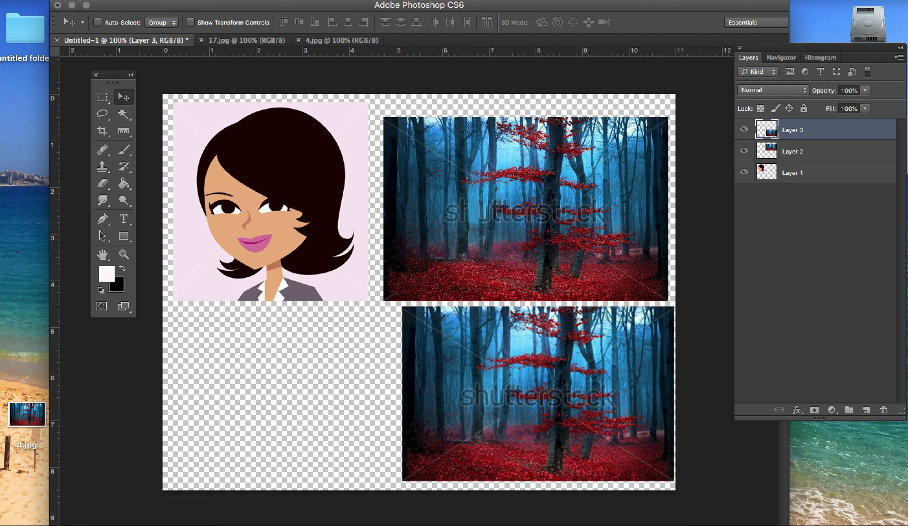
pyautogui.click(88, 1)
pyautogui.click(109, 141)
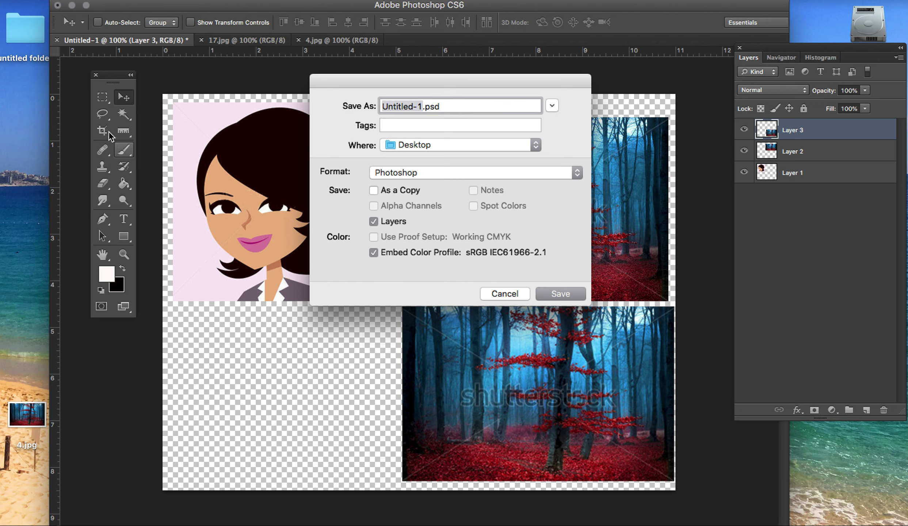
pyautogui.click(425, 173)
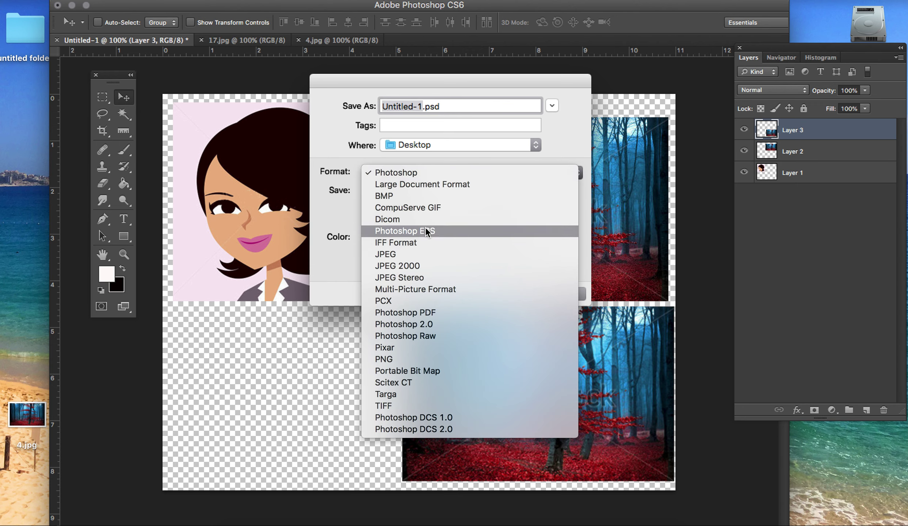
pyautogui.click(328, 274)
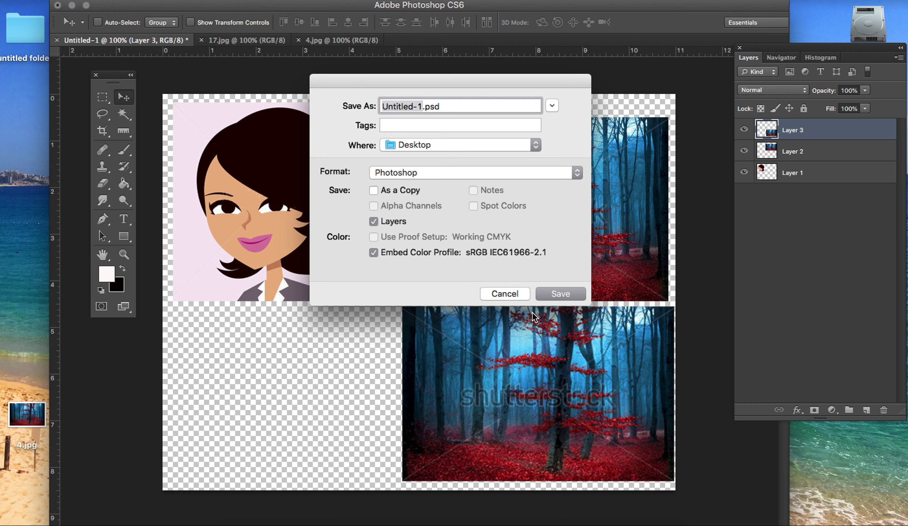
pyautogui.click(504, 293)
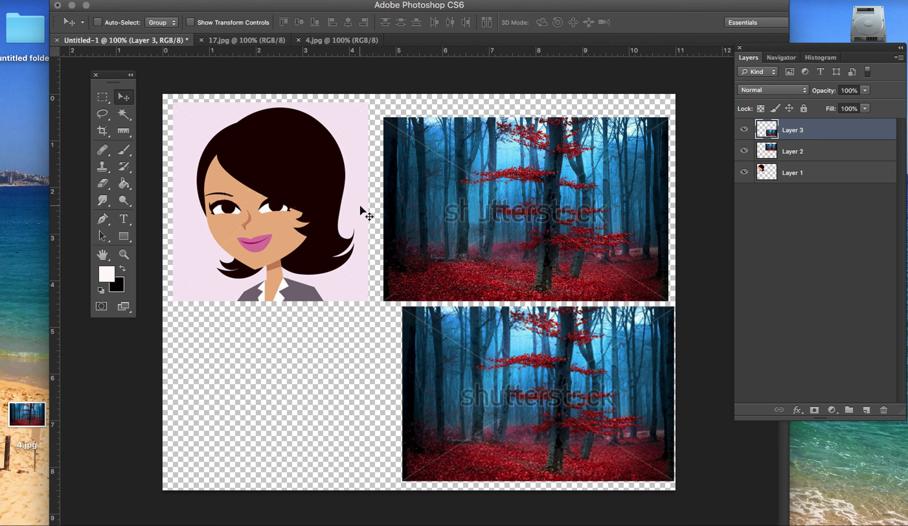
# Try to cover the start of the upper forest image's watermark with the Clone Stamp, sampling the nearby clean trees.
pyautogui.moveTo(111, 77); pyautogui.dragTo(104, 69)
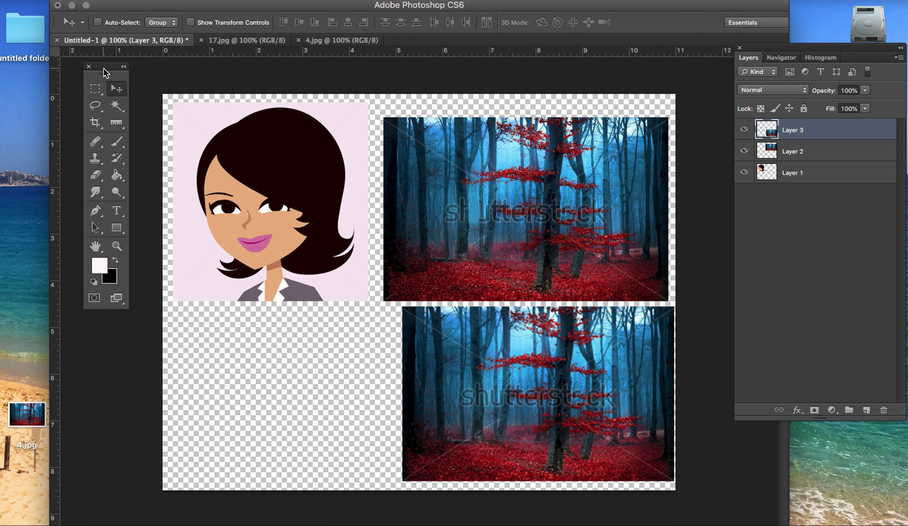
pyautogui.click(96, 160)
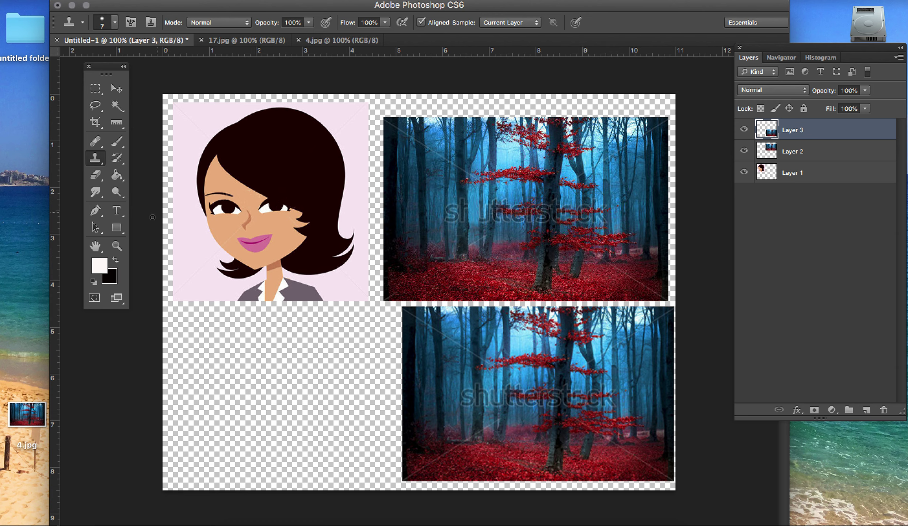
pyautogui.click(116, 245)
pyautogui.moveTo(431, 237); pyautogui.dragTo(431, 237)
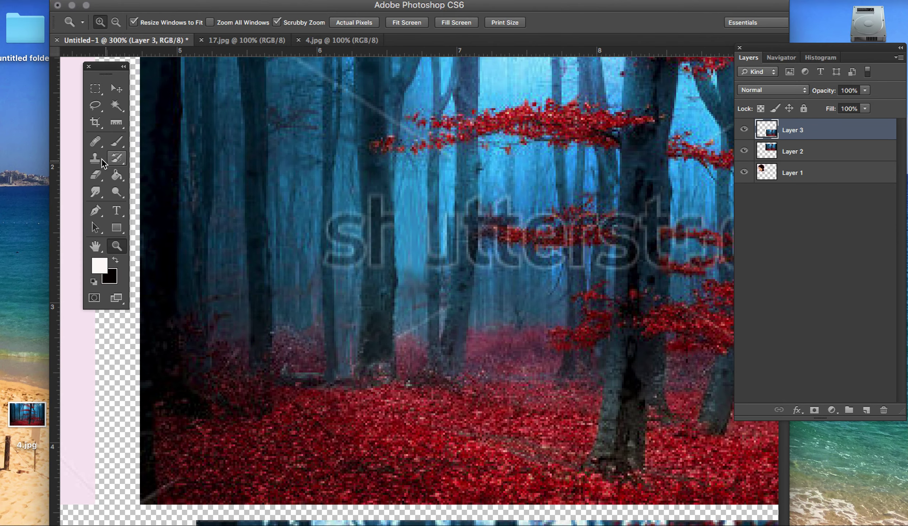
pyautogui.click(95, 157)
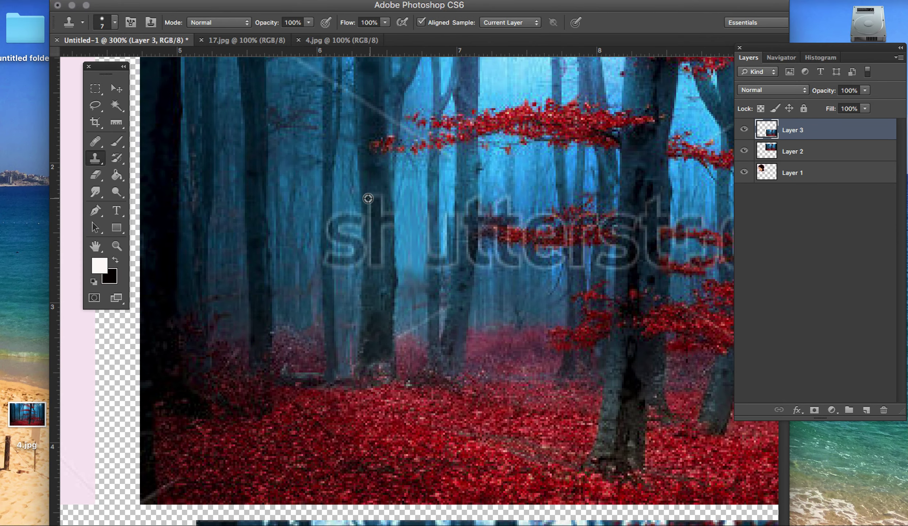
pyautogui.keyDown('alt'); pyautogui.click(293, 178); pyautogui.keyUp('alt')
pyautogui.moveTo(343, 217); pyautogui.dragTo(351, 224)
pyautogui.press('z')
pyautogui.keyDown('alt'); pyautogui.click(374, 252); pyautogui.keyUp('alt')
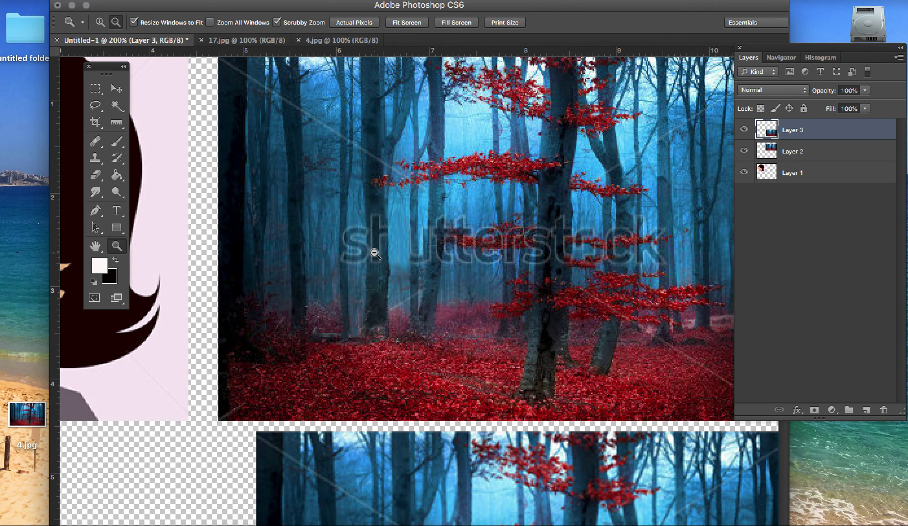
pyautogui.keyDown('alt'); pyautogui.click(374, 252); pyautogui.keyUp('alt')
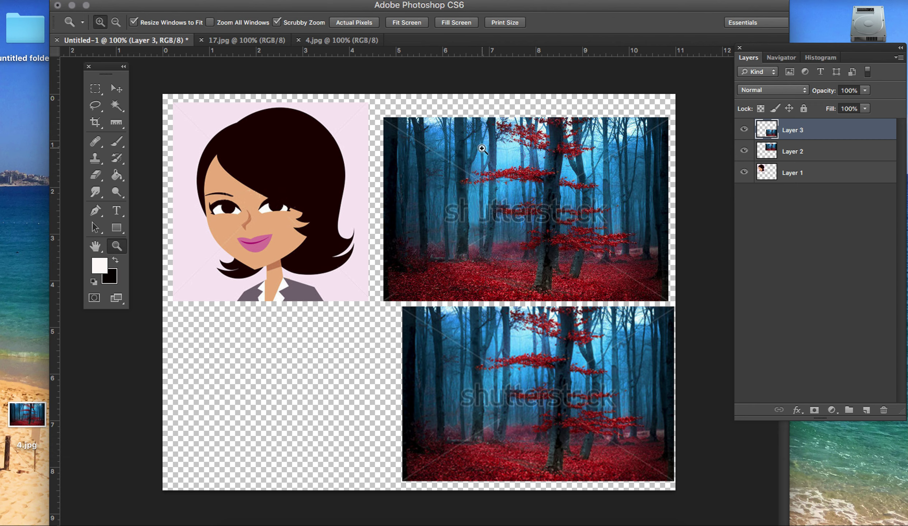
pyautogui.click(116, 91)
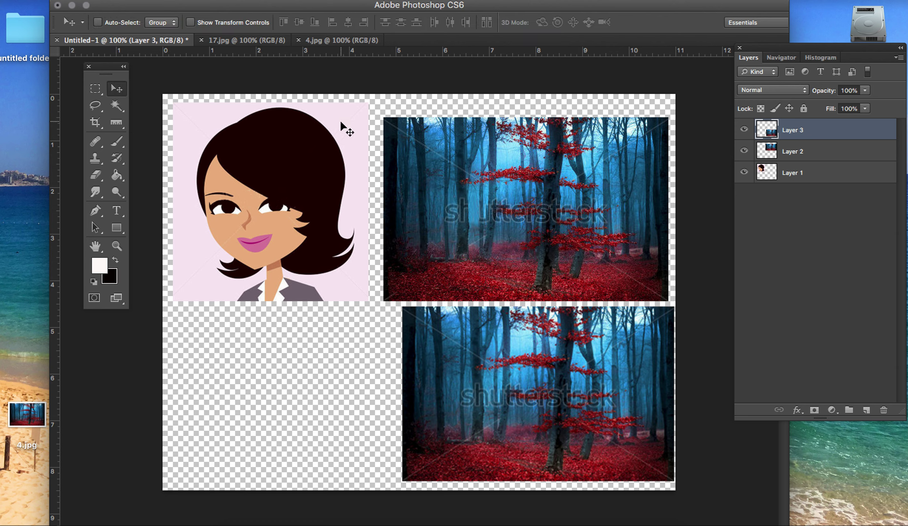